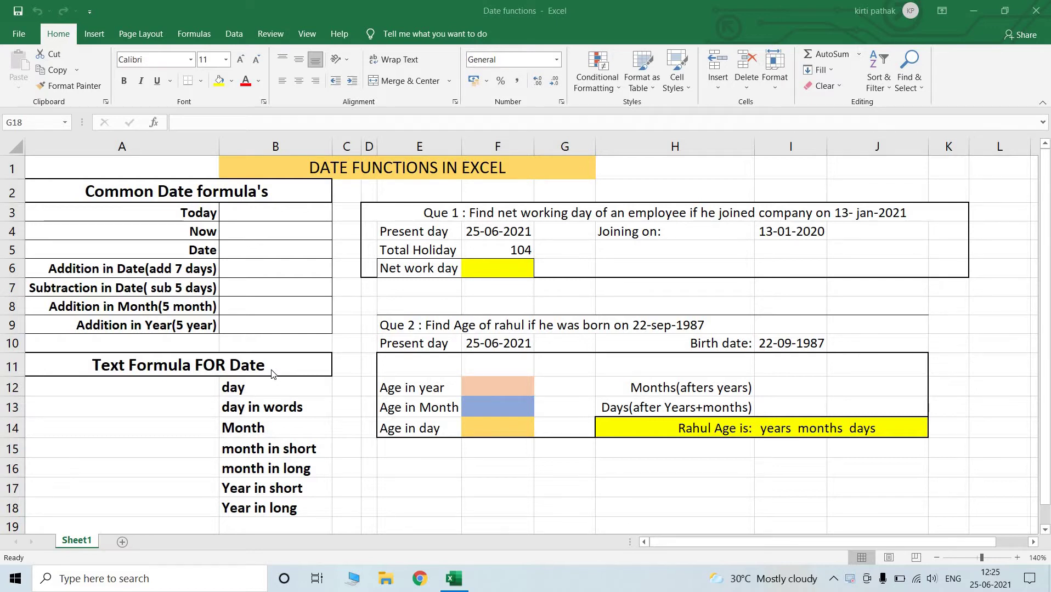
# - Enter the formula =today() in cell B3, beside the Today label
pyautogui.click(253, 214)
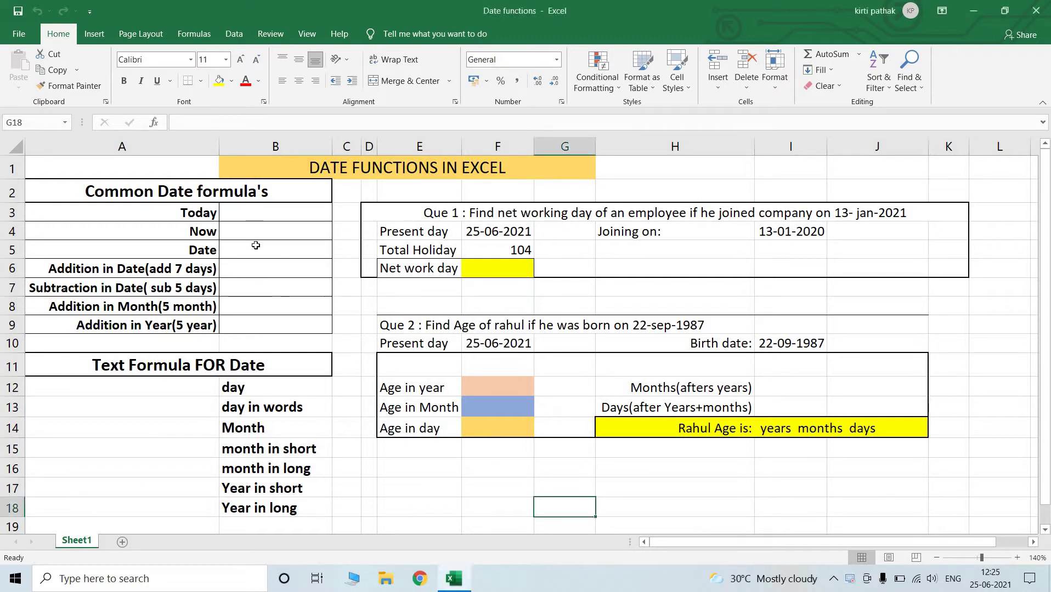
pyautogui.click(257, 216)
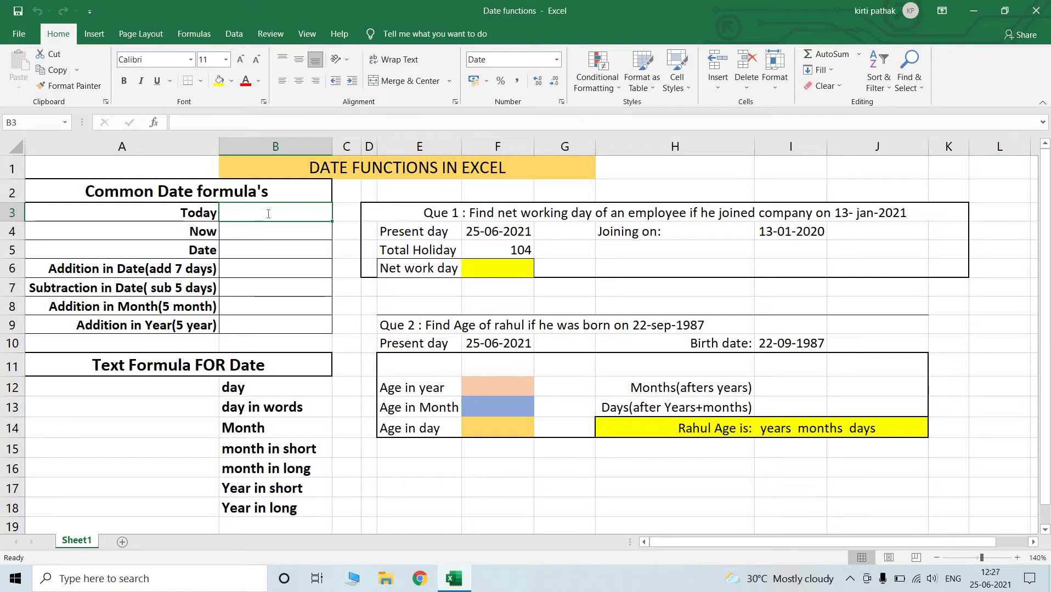
pyautogui.write('=')
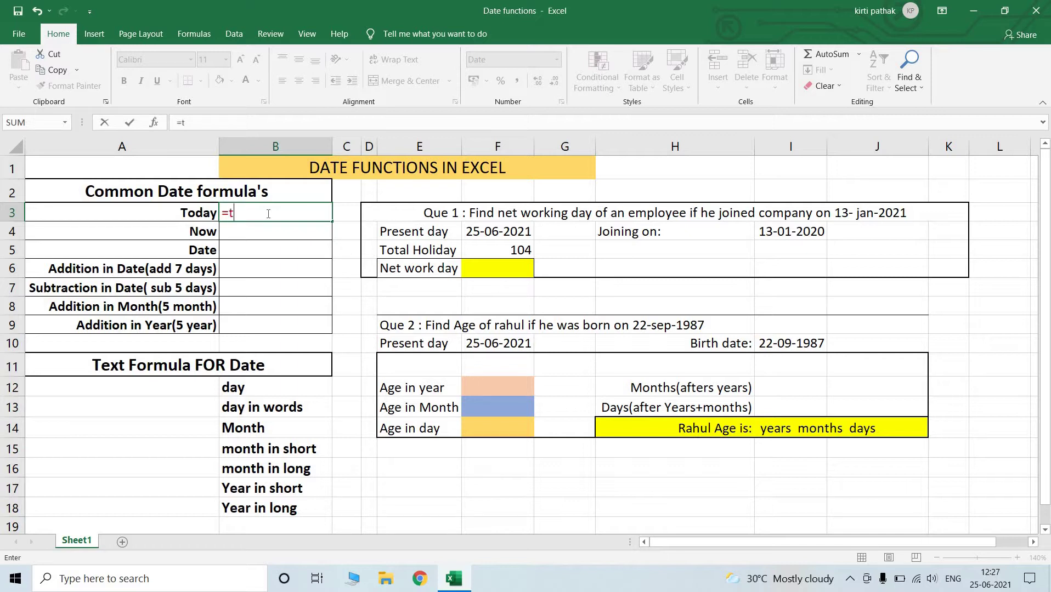
pyautogui.write('today')
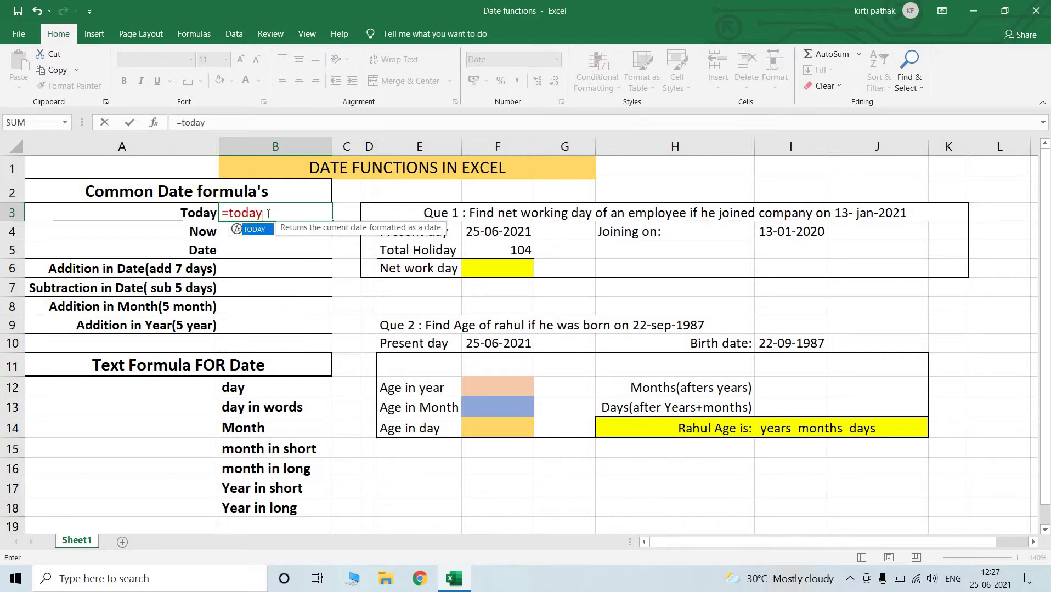
pyautogui.write('()')
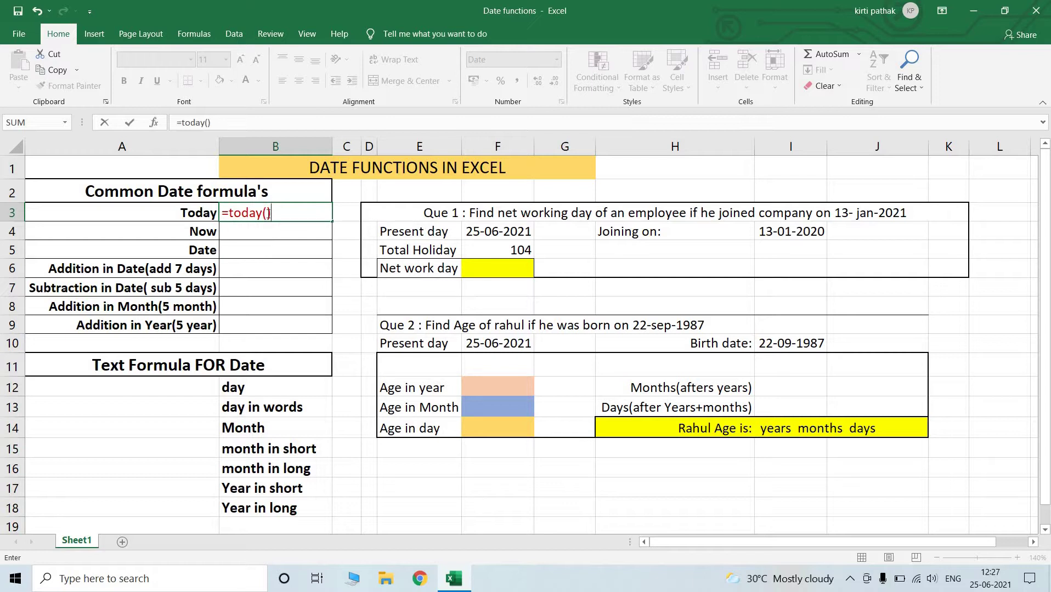
pyautogui.press('Return')
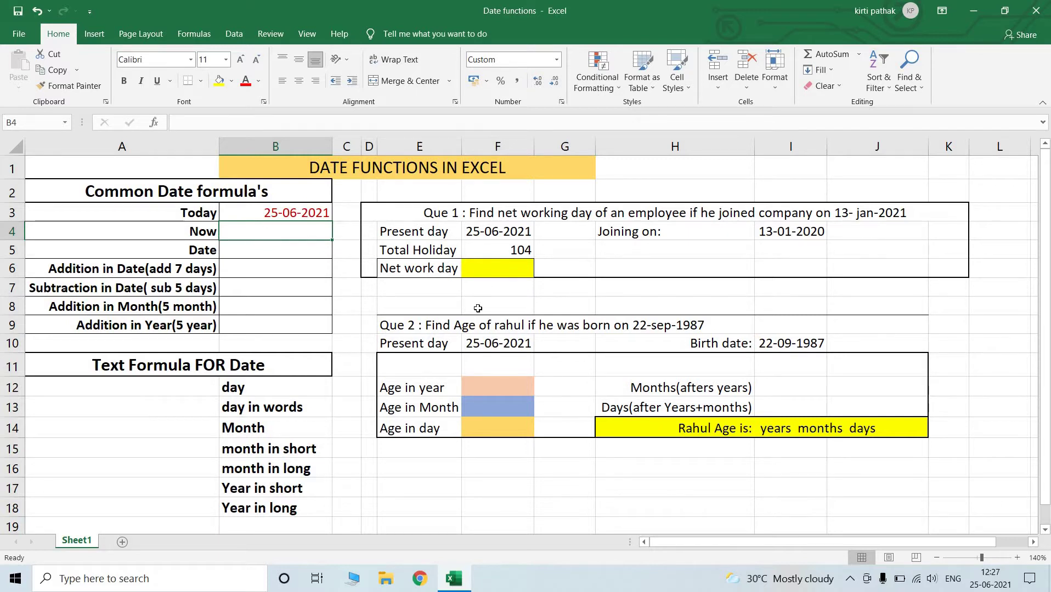
# - Enter the formula =now() in cell B4, beside the Now label
pyautogui.write('=')
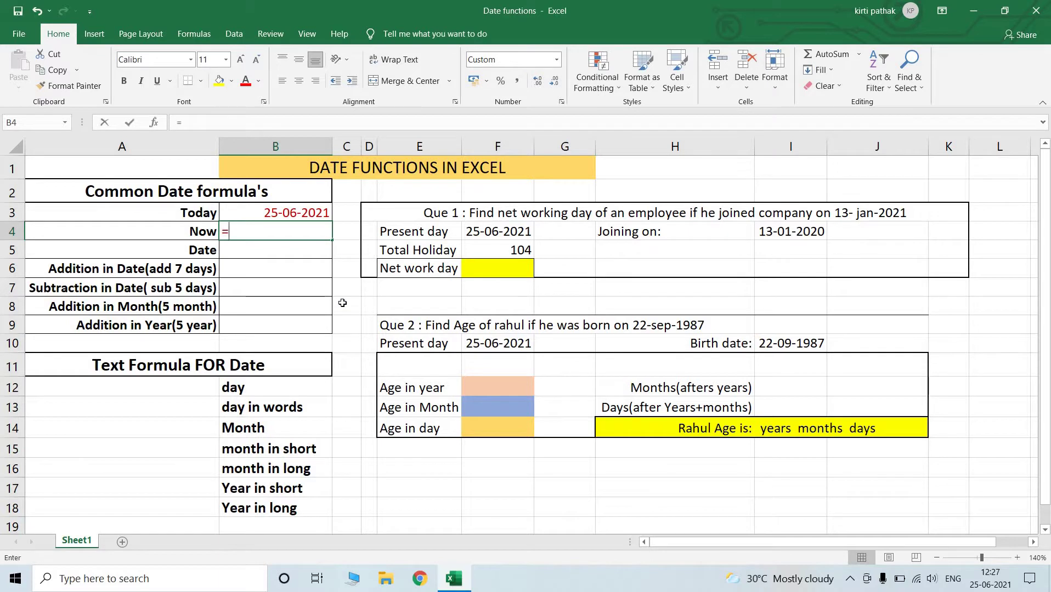
pyautogui.write('no')
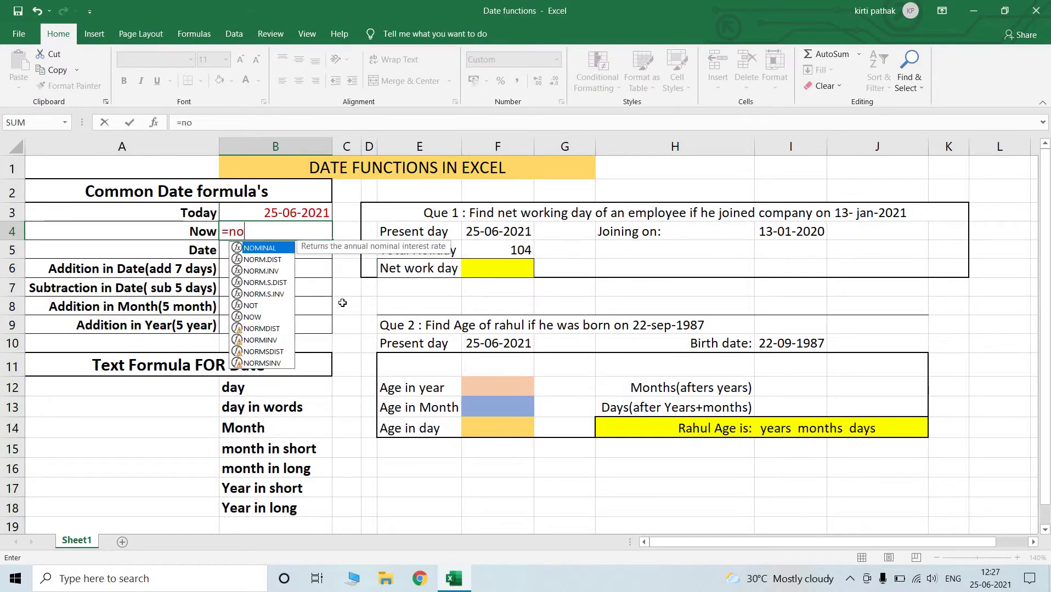
pyautogui.write('w()')
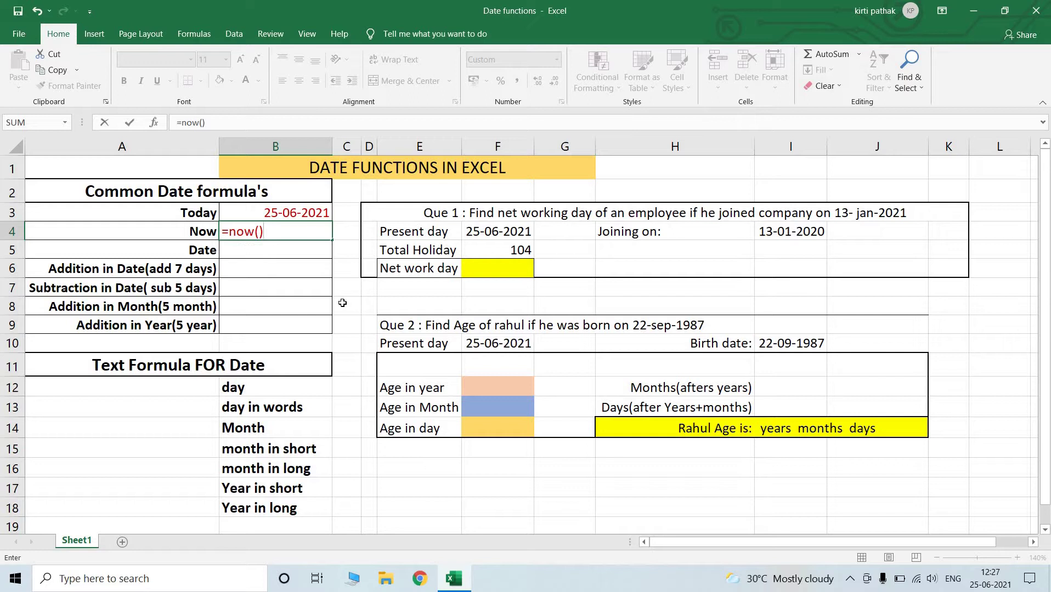
pyautogui.press('Return')
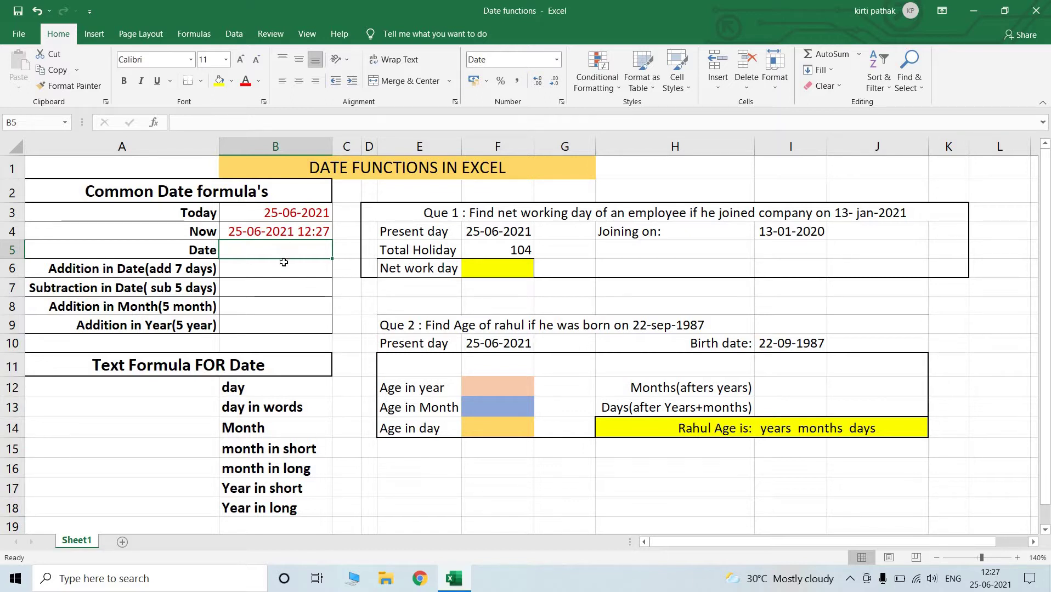
# - Enter the formula =DATE(1996,3,5) in cell B5, beside the Date label
pyautogui.write('=dat')
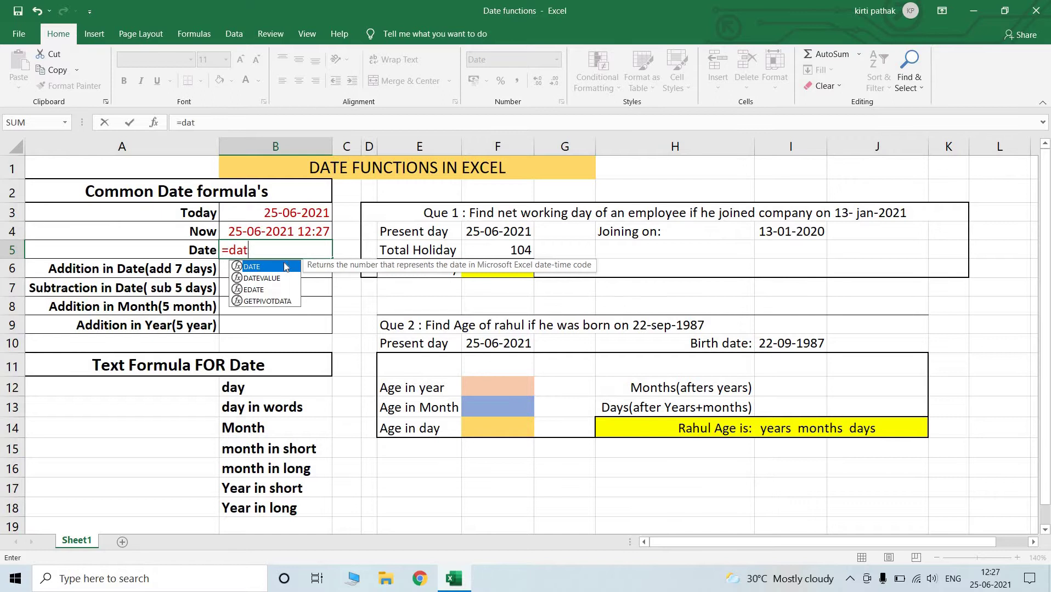
pyautogui.write('e')
pyautogui.doubleClick(284, 267)
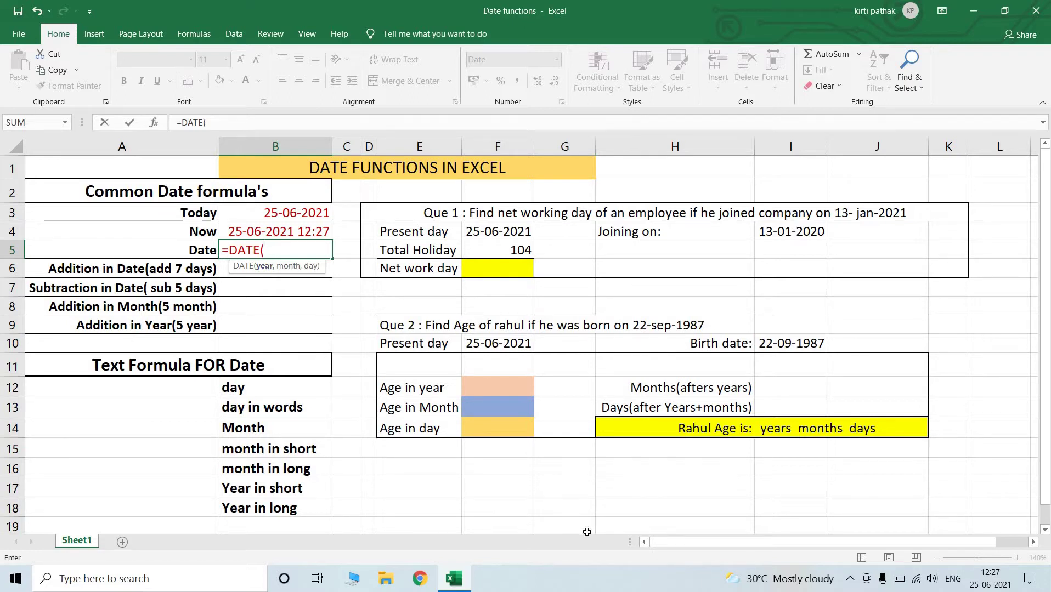
pyautogui.write('1996')
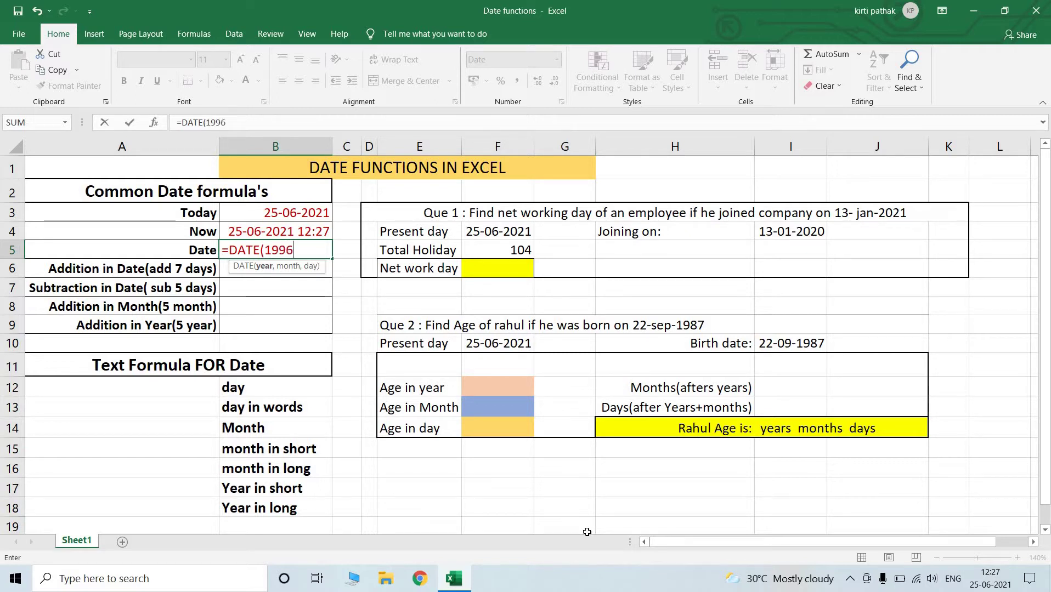
pyautogui.write(',3,')
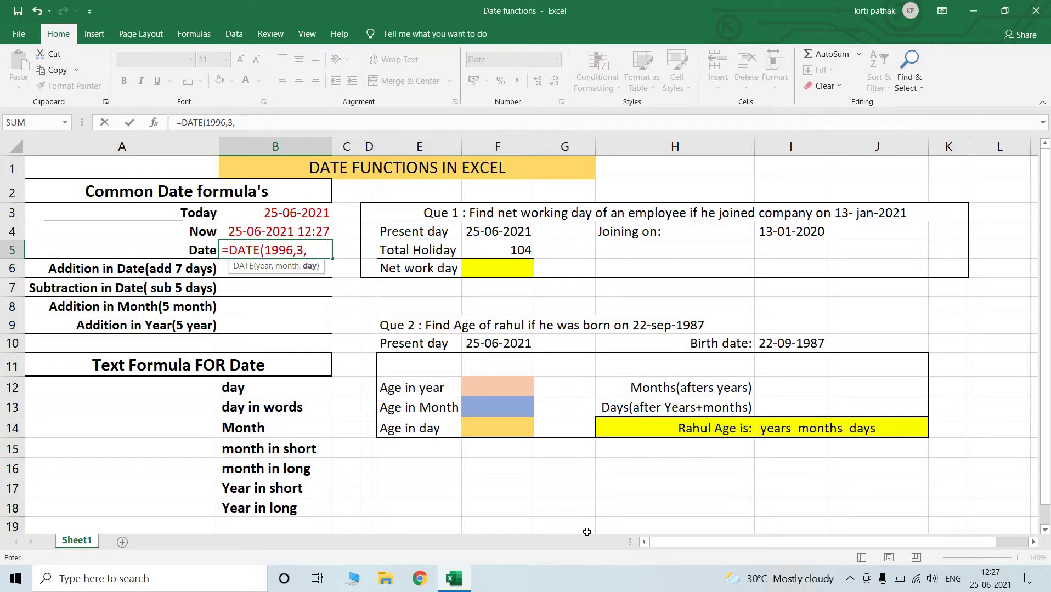
pyautogui.write('5)')
pyautogui.press('Return')
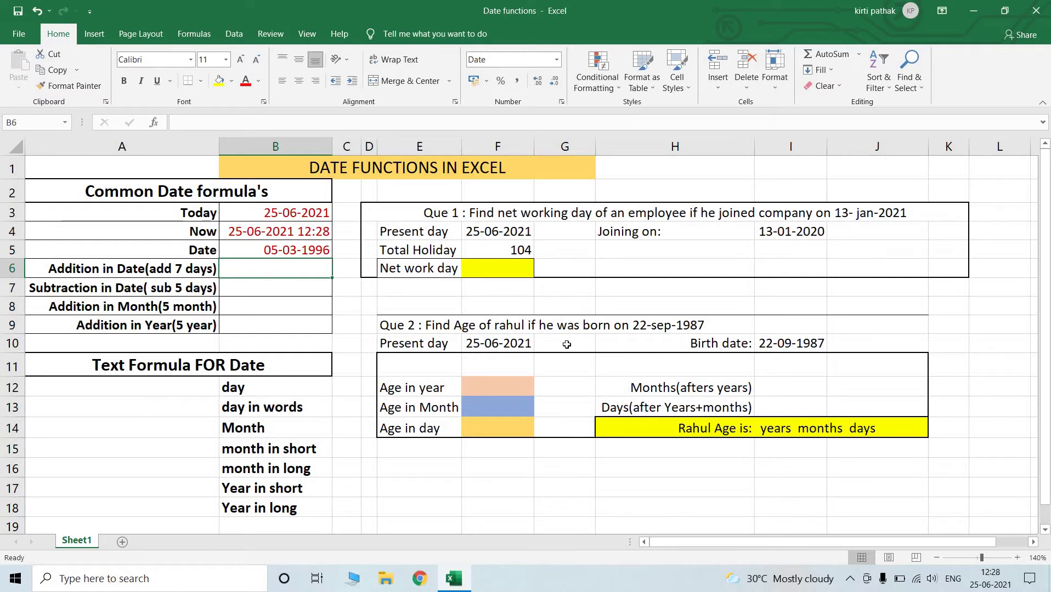
pyautogui.click(298, 251)
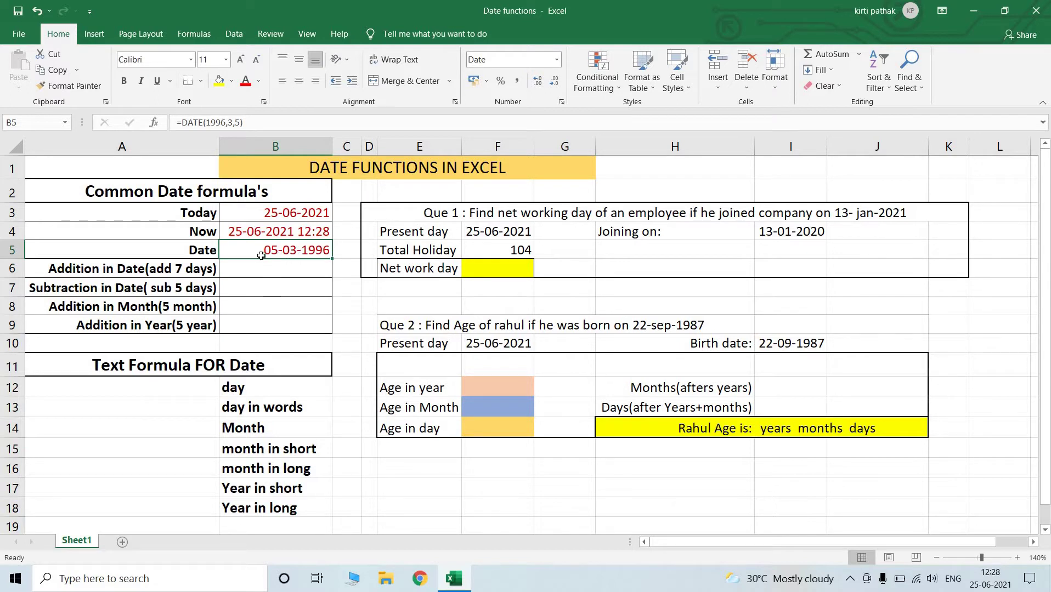
pyautogui.click(232, 275)
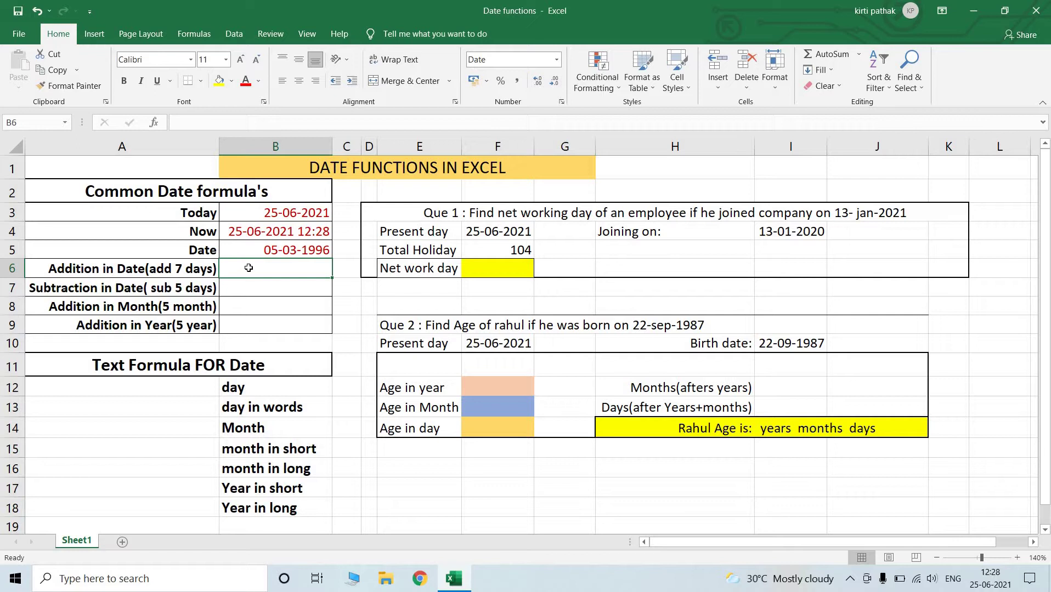
pyautogui.write('=')
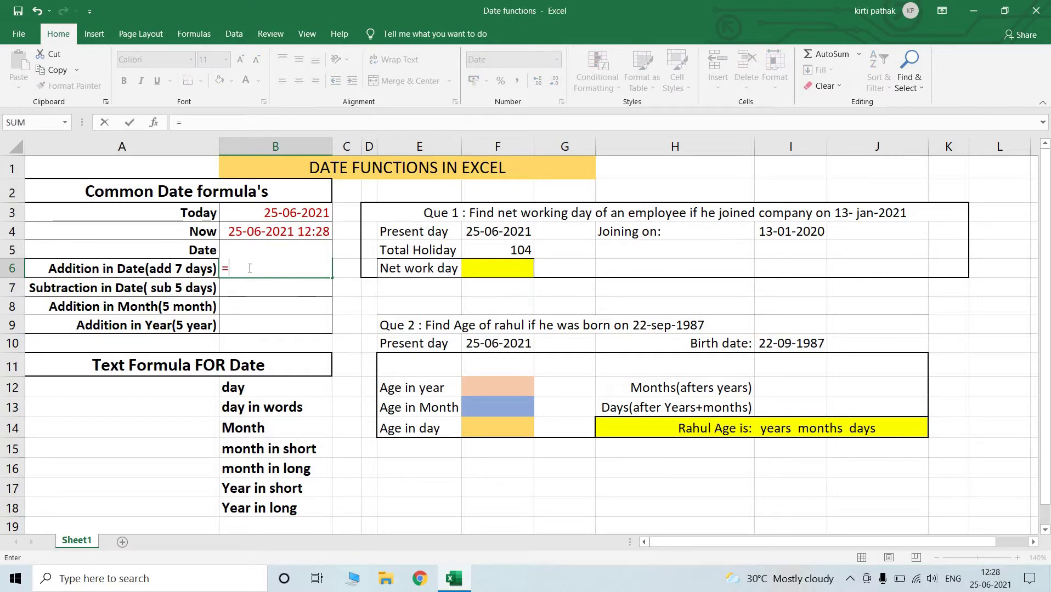
pyautogui.write('date')
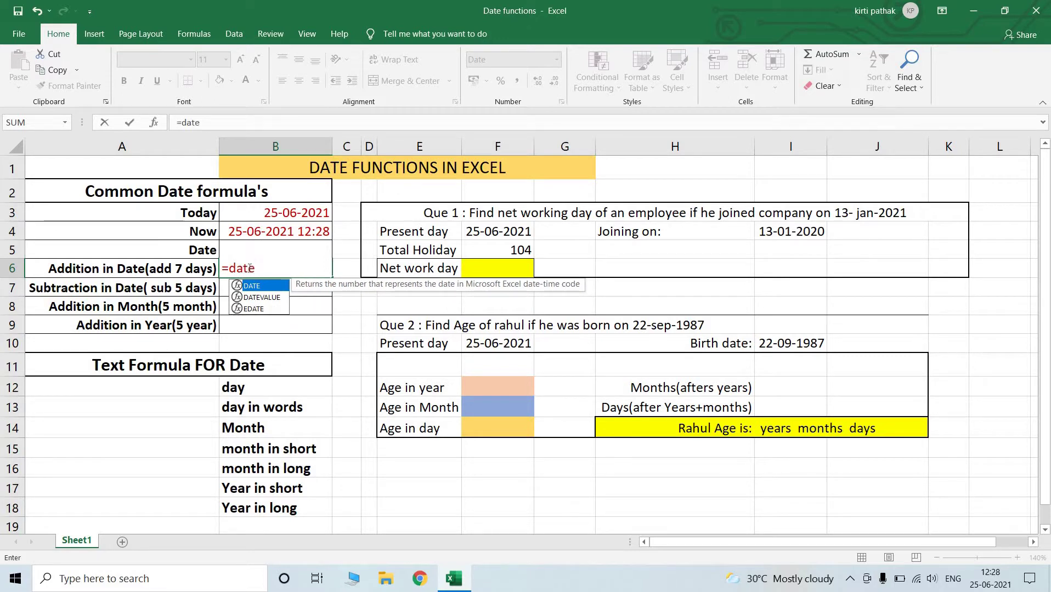
pyautogui.write('(')
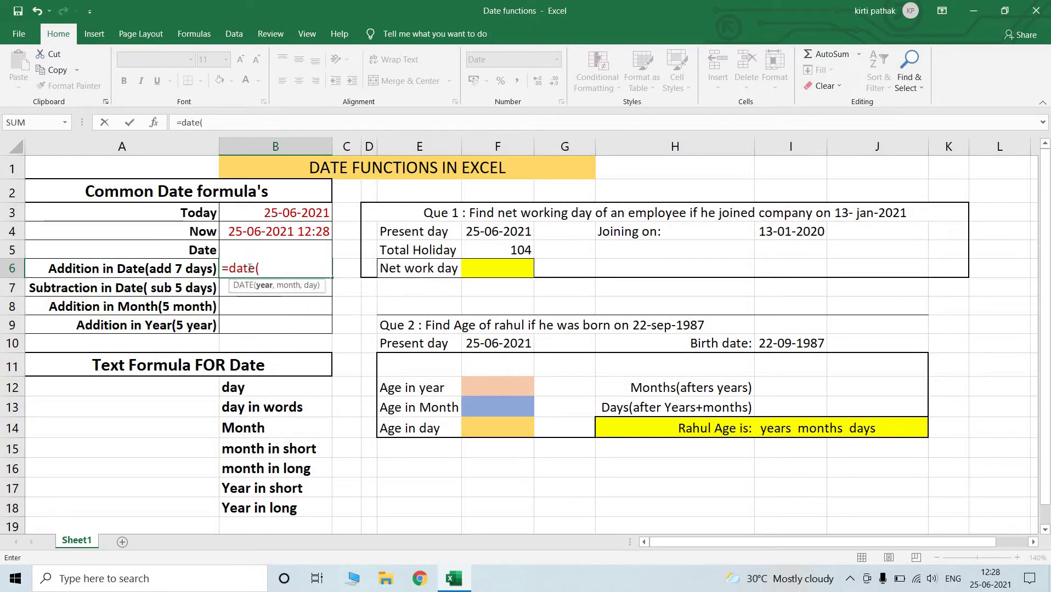
pyautogui.press('BackSpace')
pyautogui.press('BackSpace')
pyautogui.press('BackSpace')
pyautogui.press('BackSpace')
pyautogui.press('BackSpace')
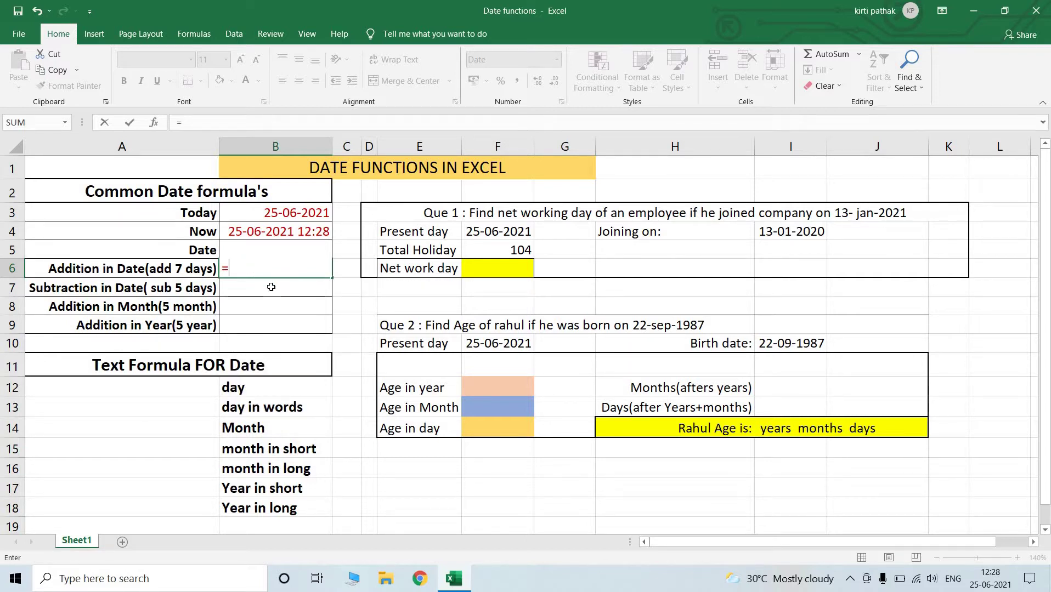
pyautogui.press('BackSpace')
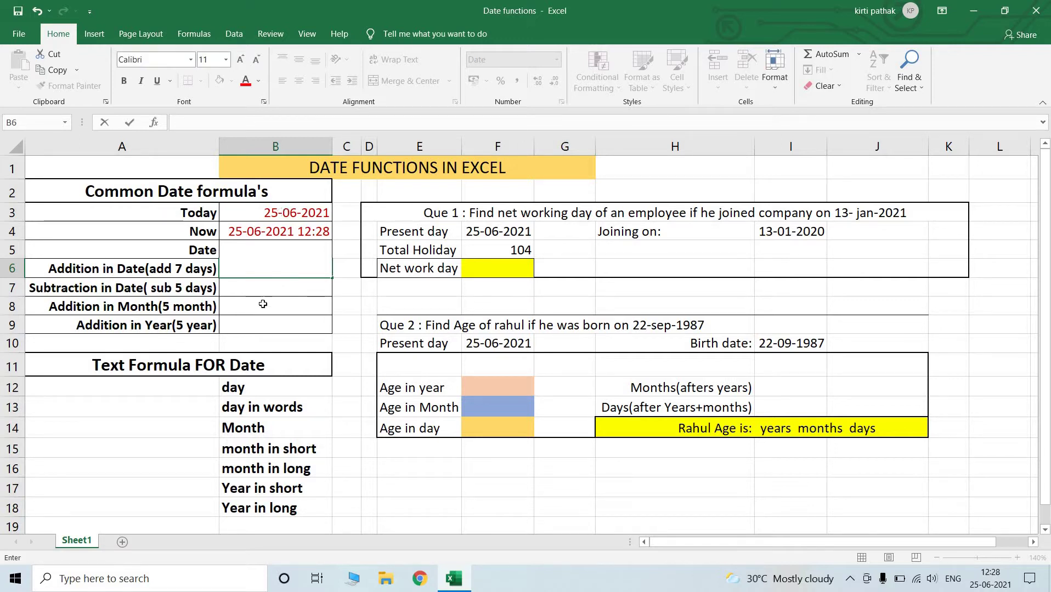
# - Add 7 days to today's date with the formula =B3+7 in cell B6
pyautogui.write('=')
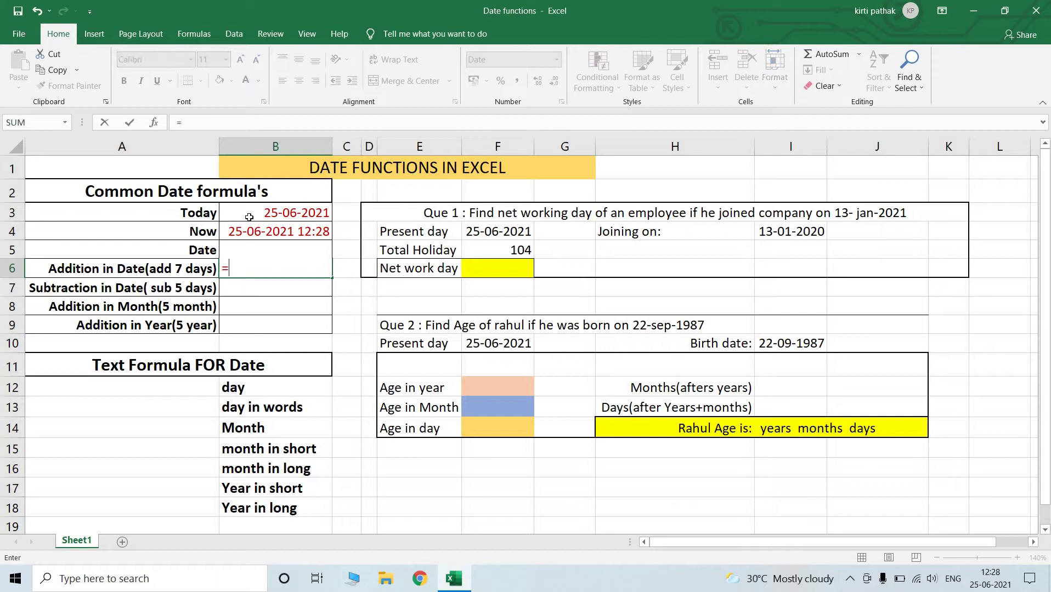
pyautogui.click(250, 218)
pyautogui.click(267, 214)
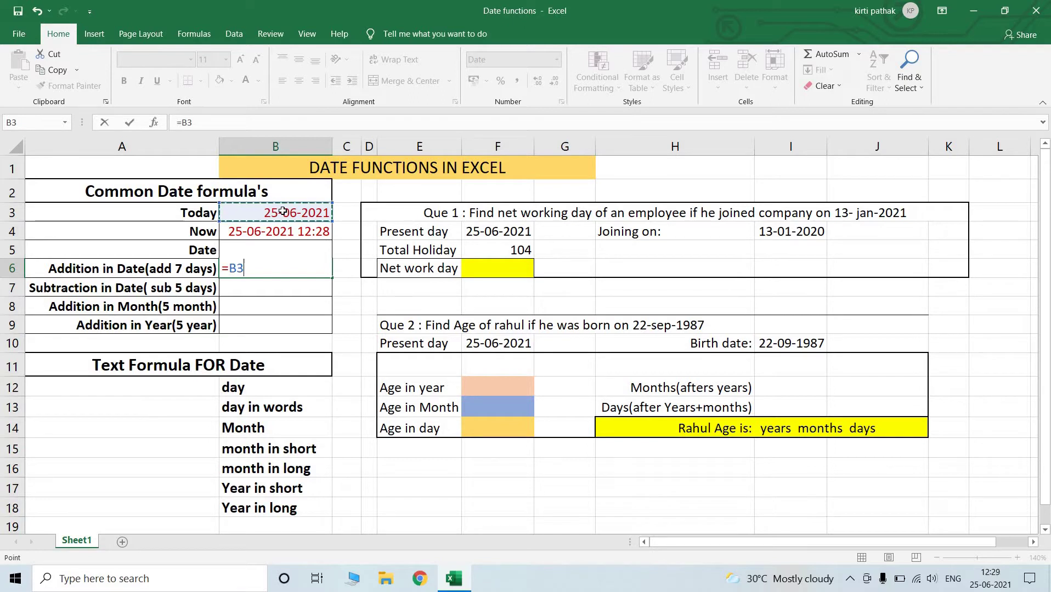
pyautogui.write('+7')
pyautogui.press('Return')
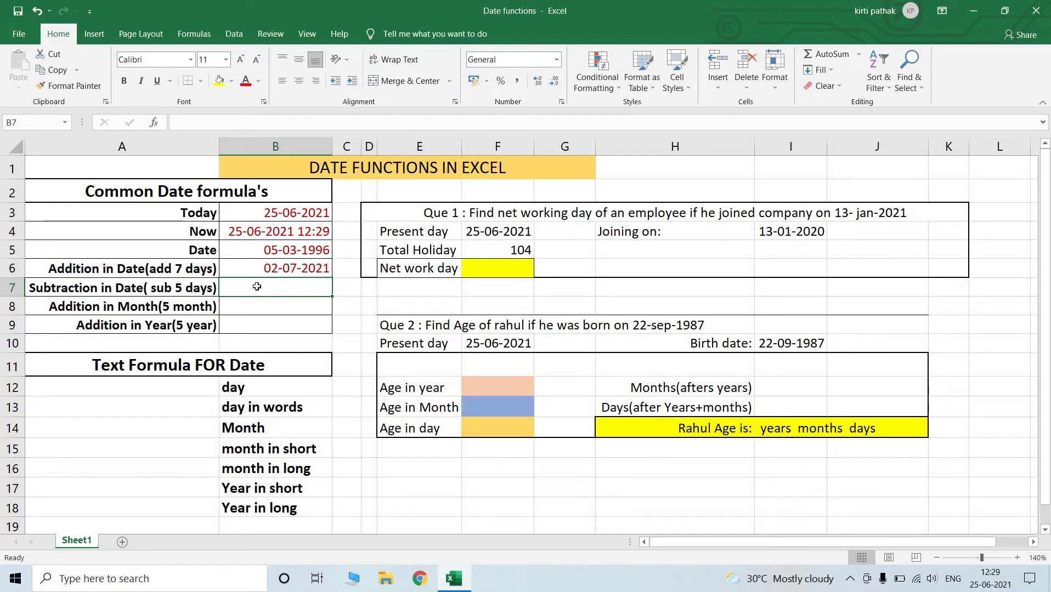
# - Subtract 5 days from the date in B5 with the formula =B5-5 in cell B7
pyautogui.write('=')
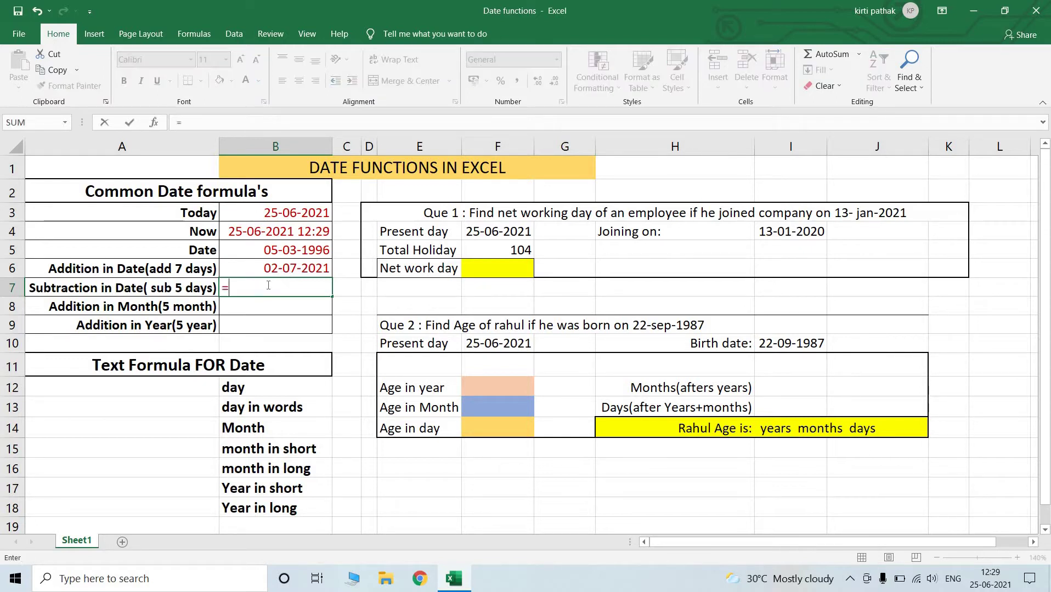
pyautogui.click(291, 250)
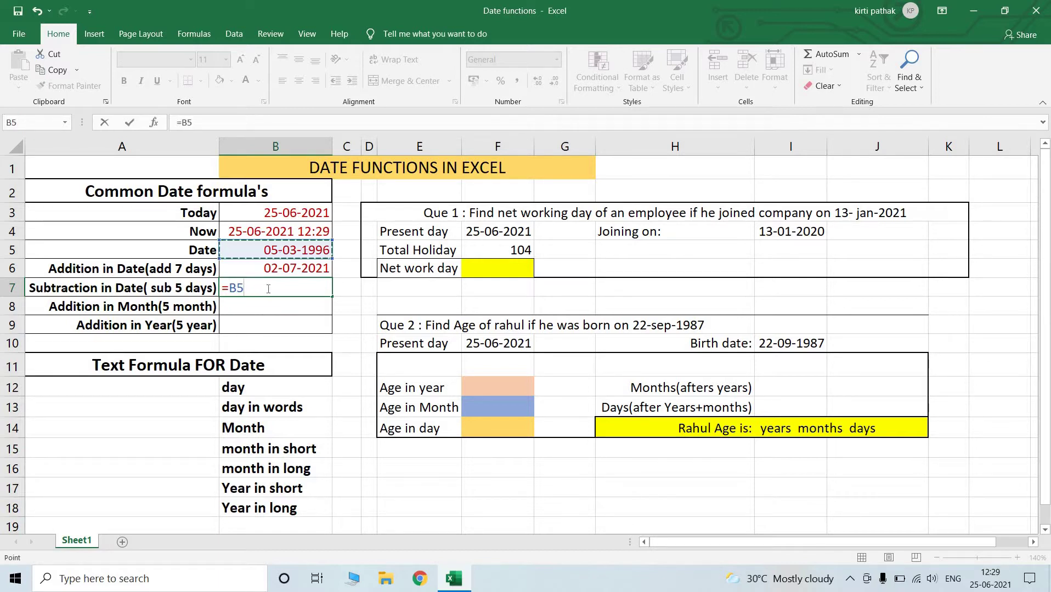
pyautogui.write('-5')
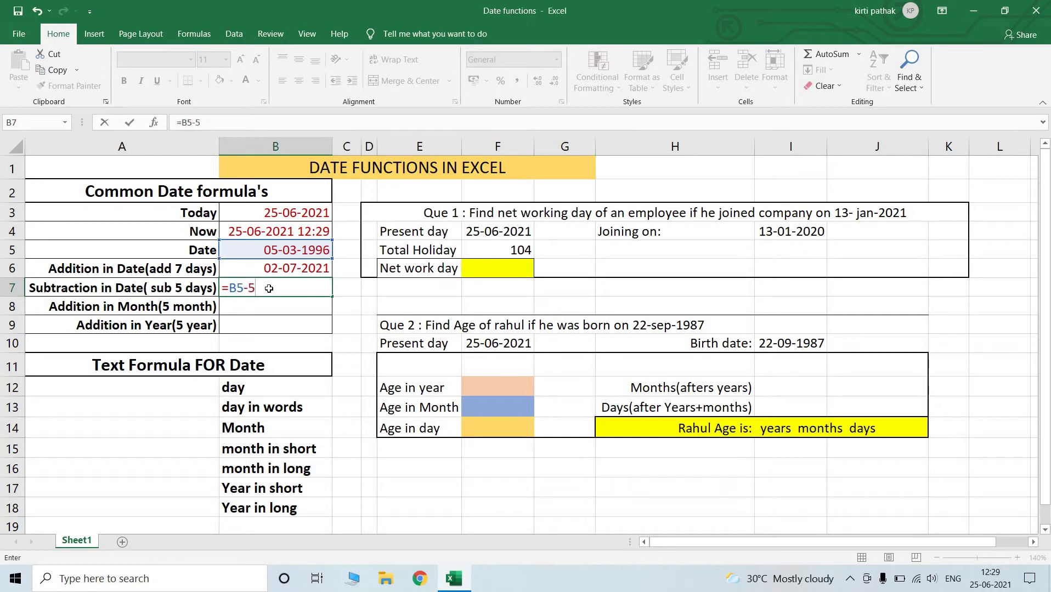
pyautogui.press('Return')
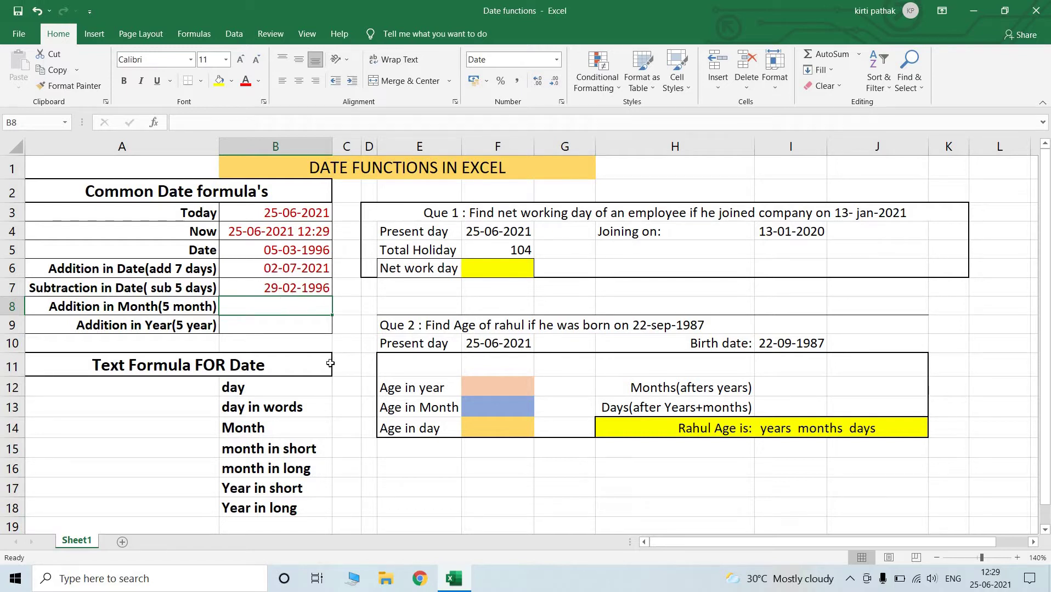
pyautogui.write('edate')
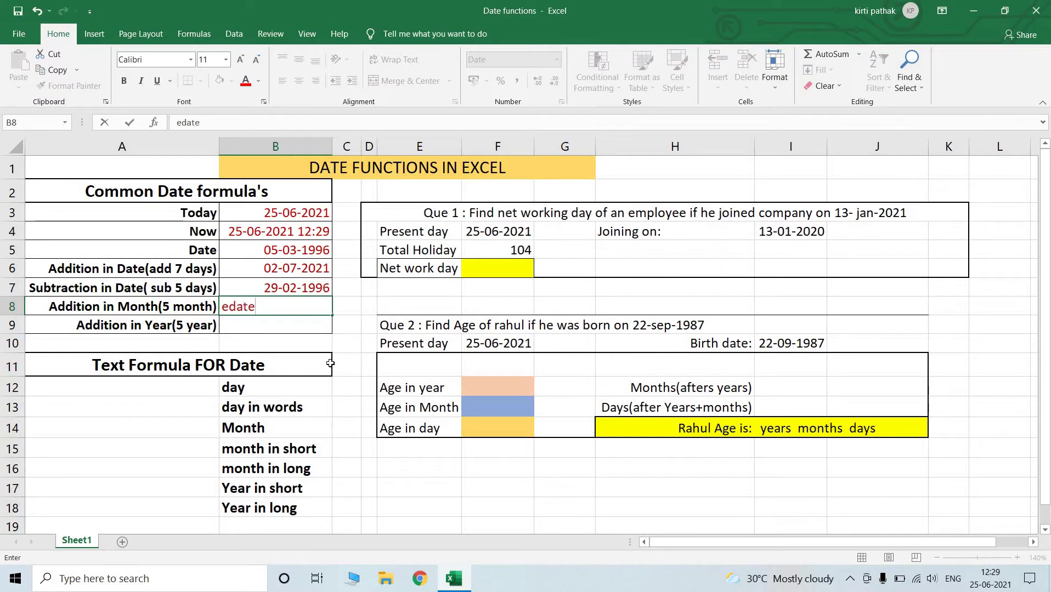
pyautogui.press('BackSpace')
pyautogui.press('BackSpace')
pyautogui.press('BackSpace')
pyautogui.press('BackSpace')
pyautogui.press('BackSpace')
pyautogui.write('-')
pyautogui.press('BackSpace')
# - Add 5 months to the date in B7 with the formula =EDATE(B7,5) in cell B8
pyautogui.write('=')
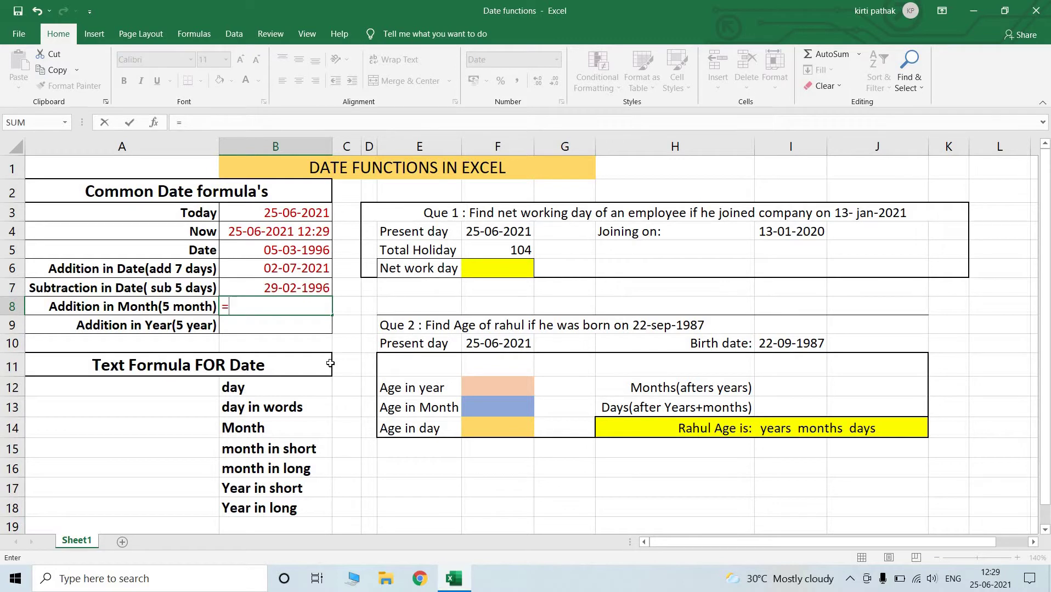
pyautogui.write('edate')
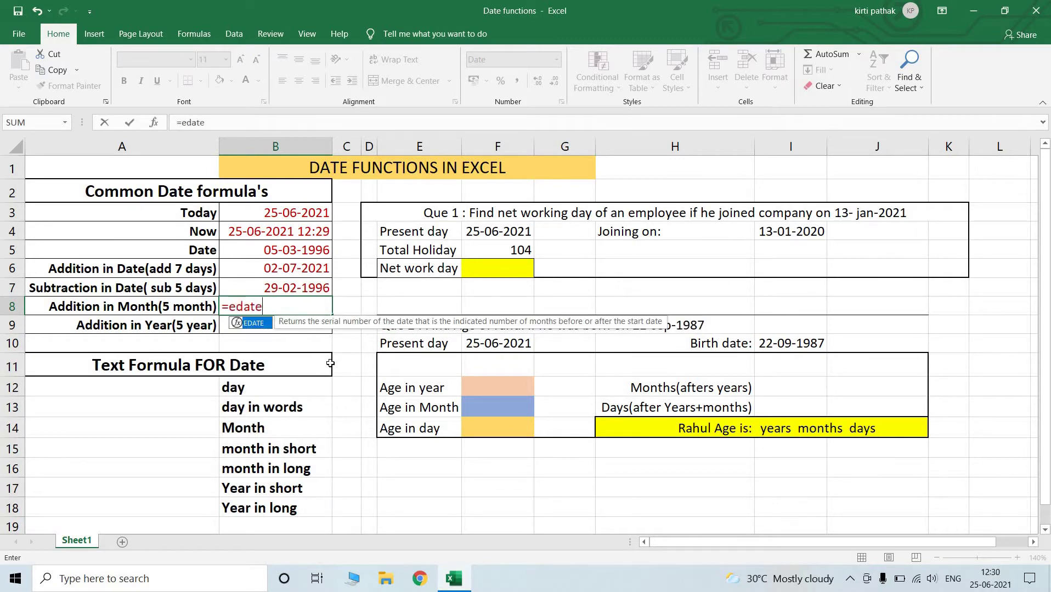
pyautogui.press('Tab')
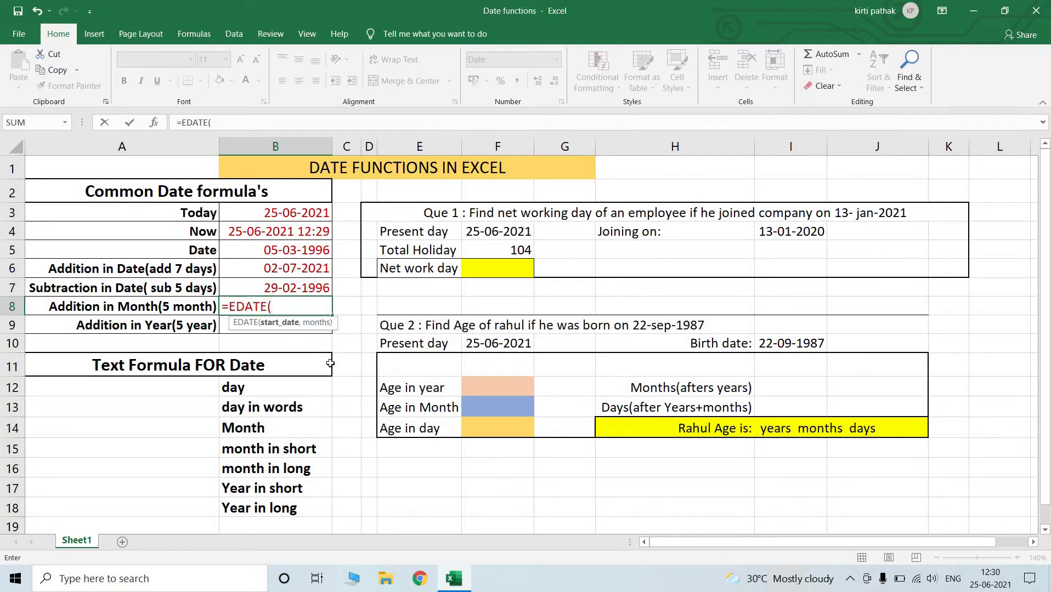
pyautogui.write('(')
pyautogui.click(295, 290)
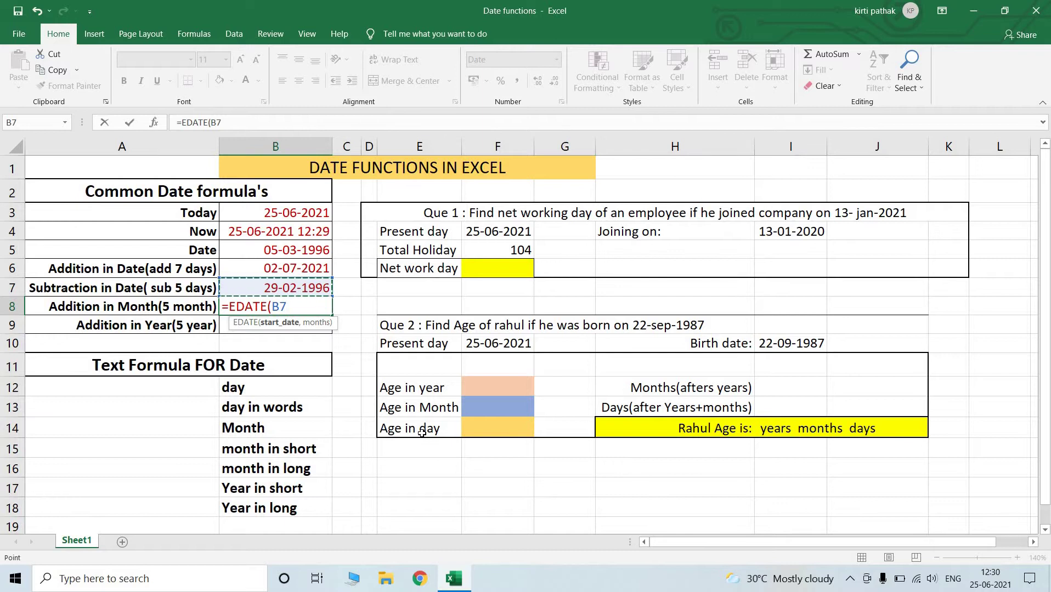
pyautogui.write(',')
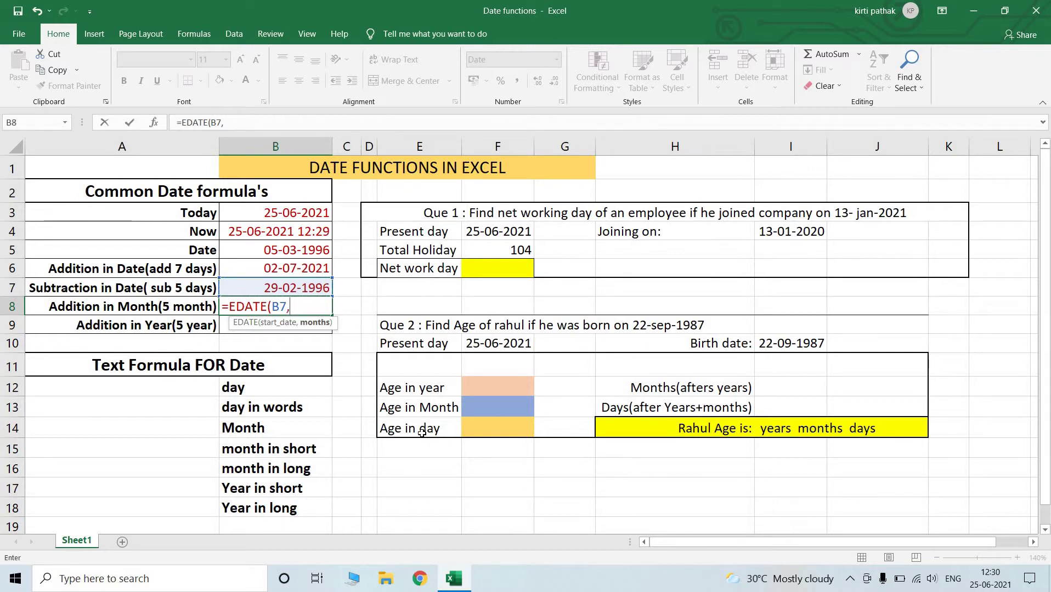
pyautogui.write('5)')
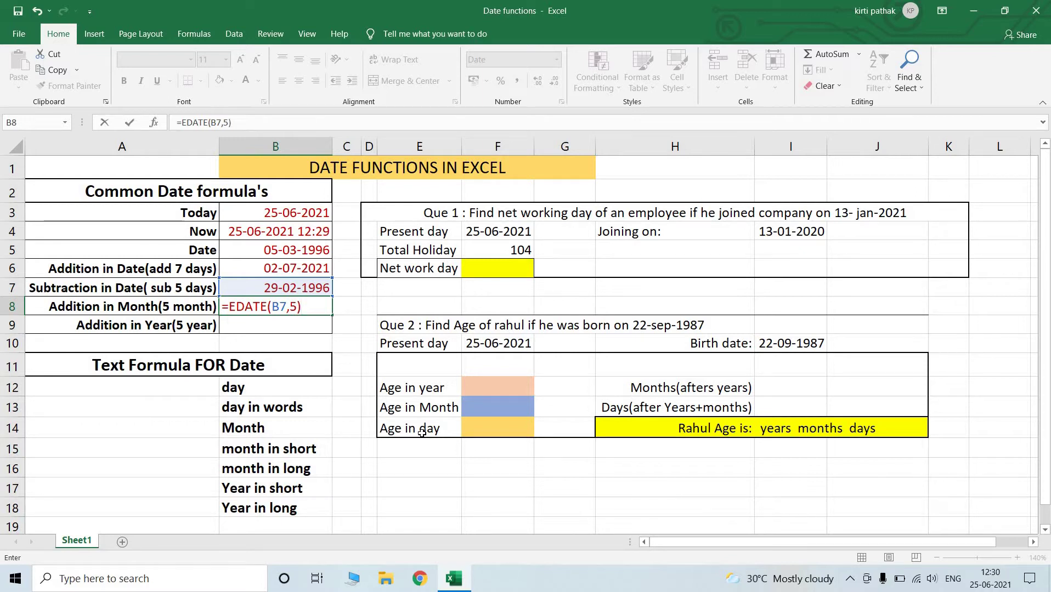
pyautogui.press('Return')
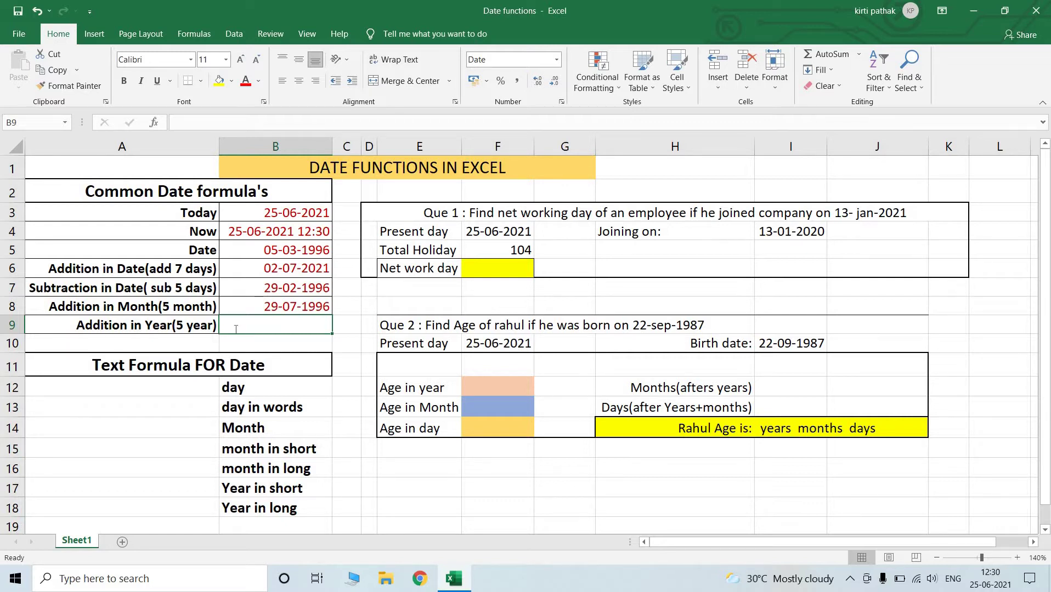
pyautogui.write('edate')
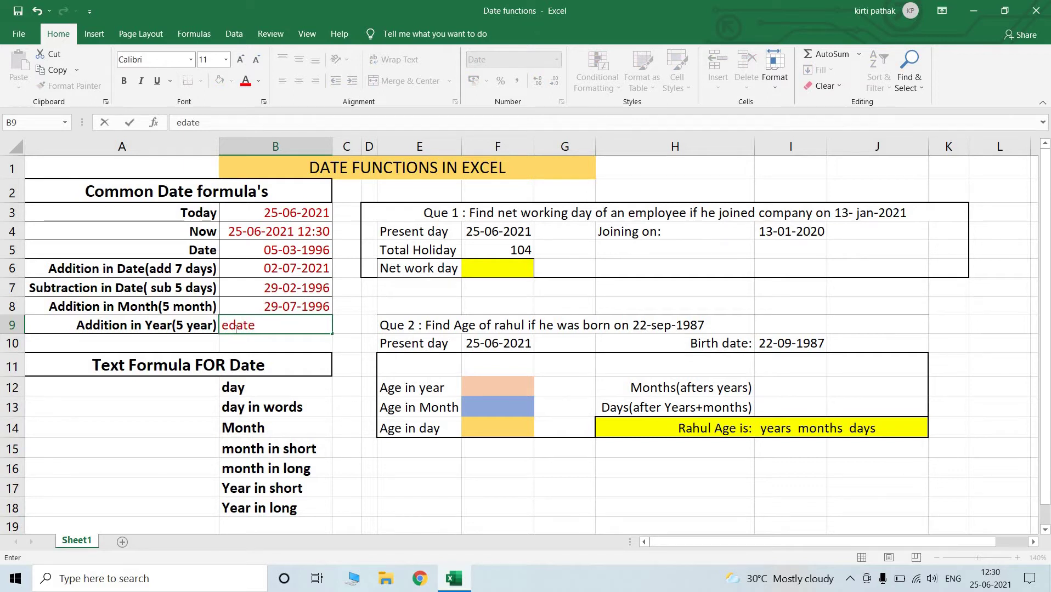
pyautogui.press('BackSpace')
pyautogui.press('BackSpace')
pyautogui.press('BackSpace')
pyautogui.press('BackSpace')
pyautogui.press('BackSpace')
# - Add 5 years to the date in B5 with the formula =EDATE(B5,5*12) in cell B9
pyautogui.write('=edate')
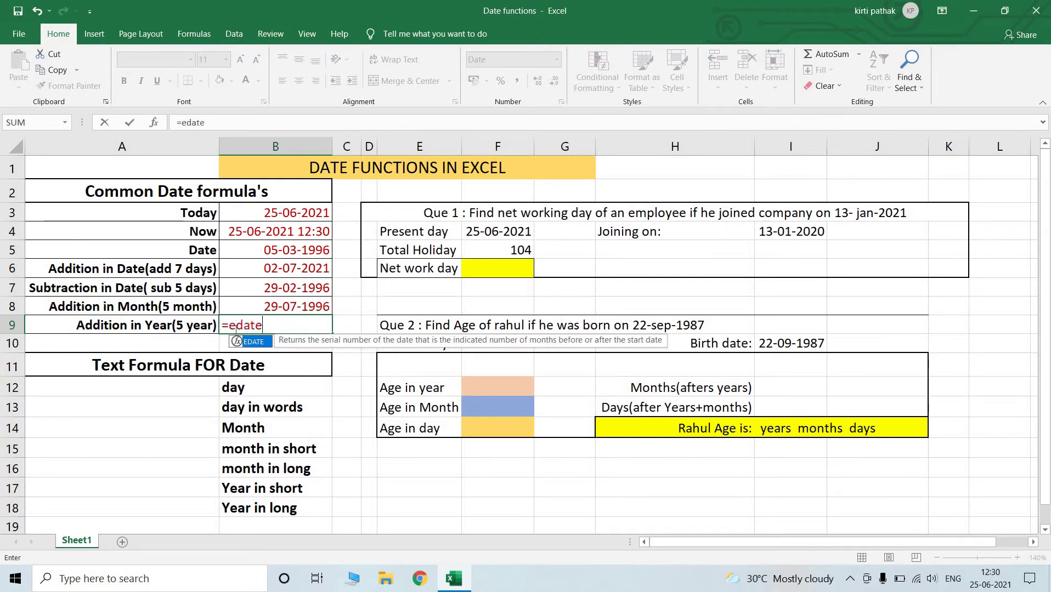
pyautogui.press('Tab')
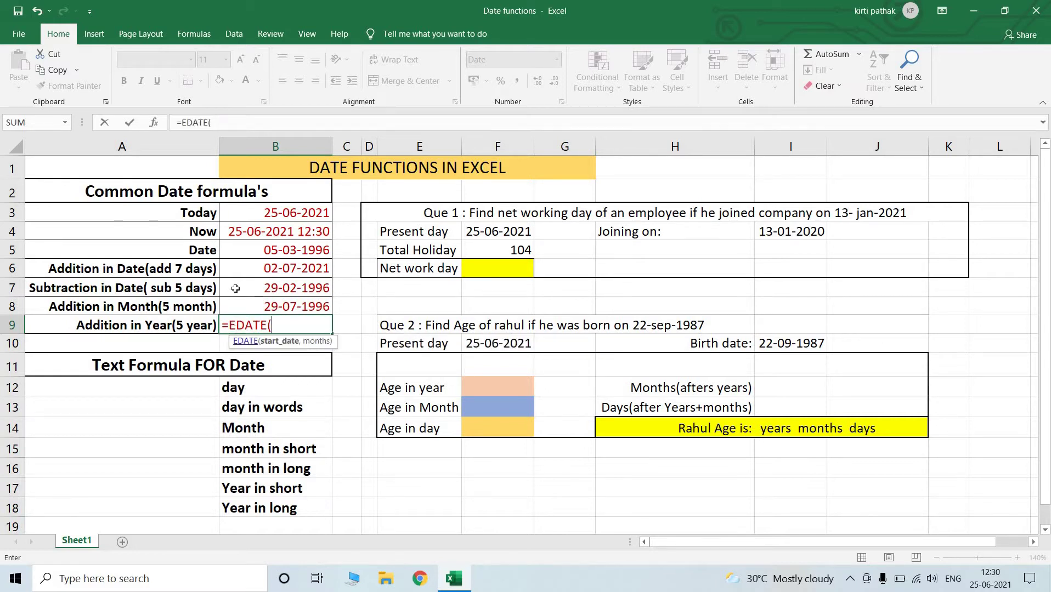
pyautogui.click(284, 253)
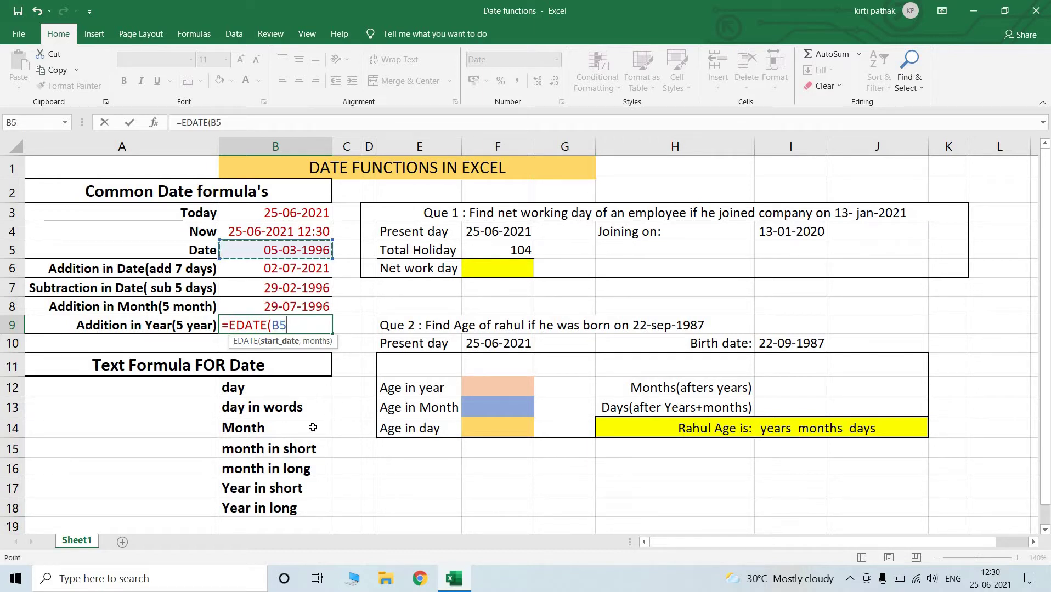
pyautogui.write(',')
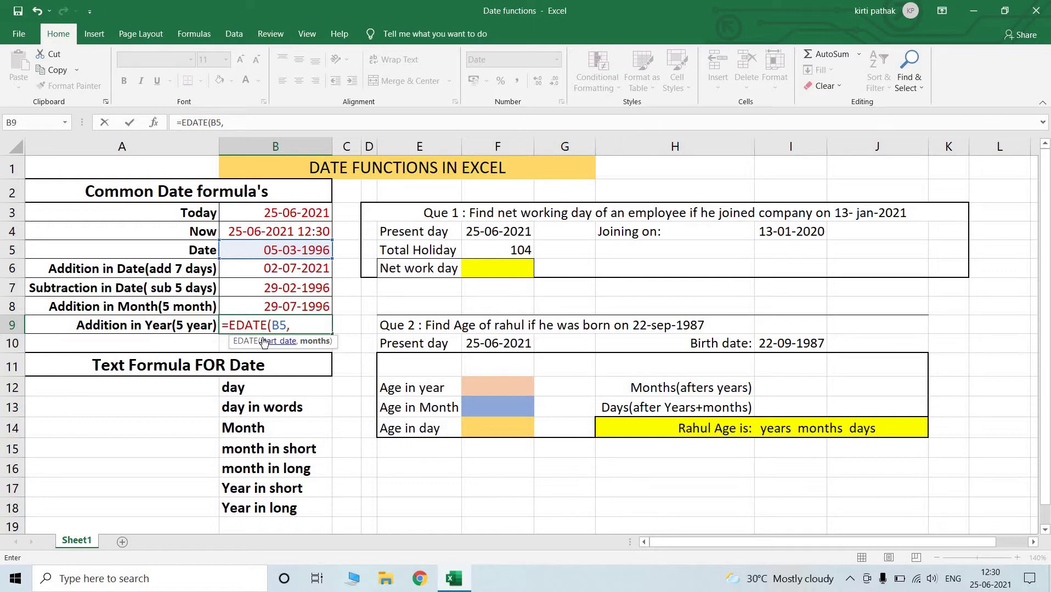
pyautogui.write('5*12)')
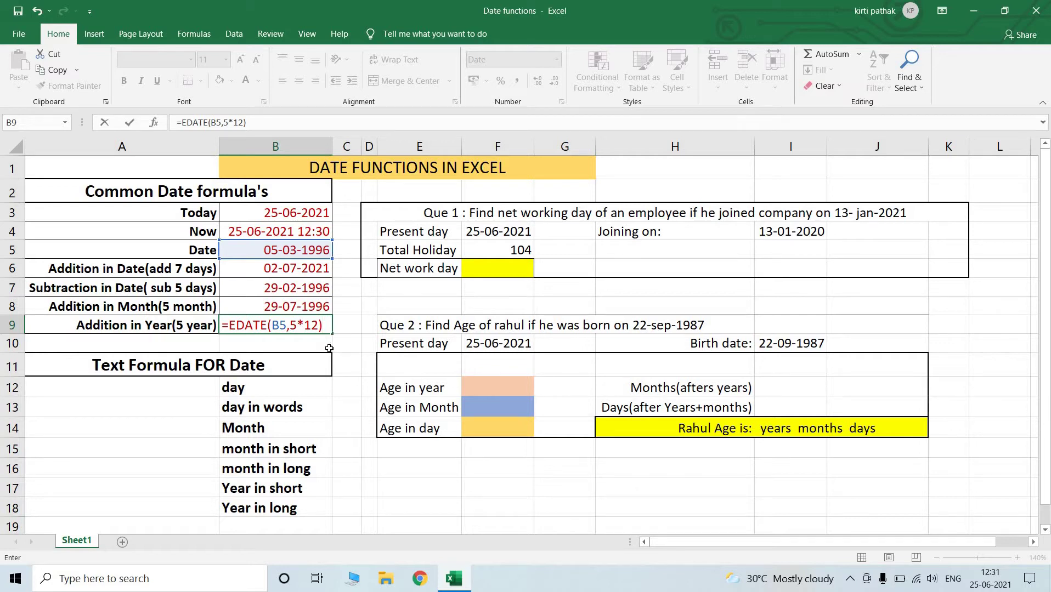
pyautogui.press('Return')
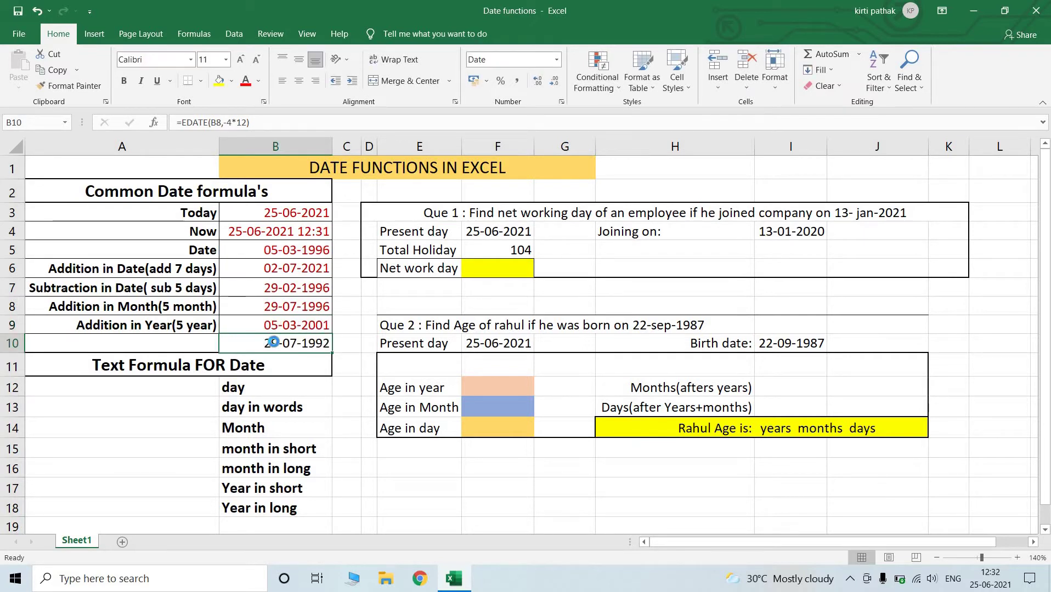
# - Replace the content of cell B10 with the formula =edate(B5,-6*12) to subtract 6 years from the date in B5
pyautogui.press('Delete')
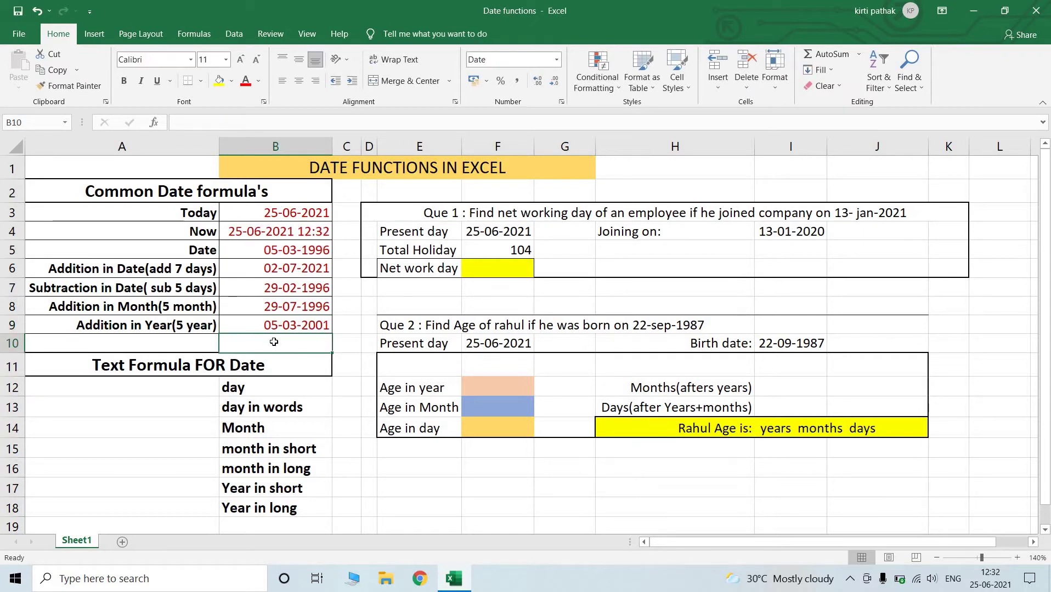
pyautogui.write('=')
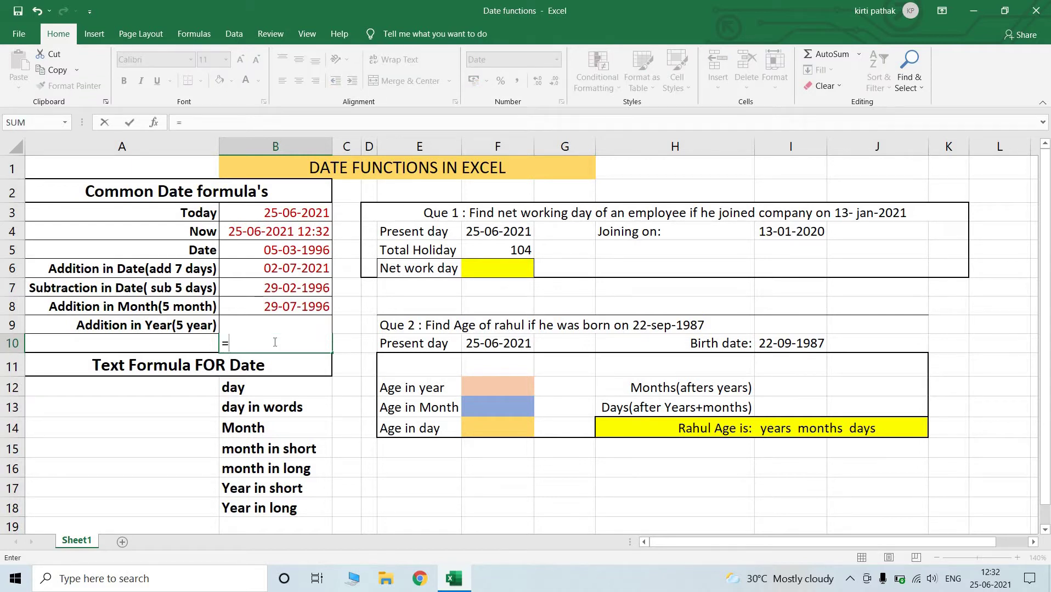
pyautogui.write('edate')
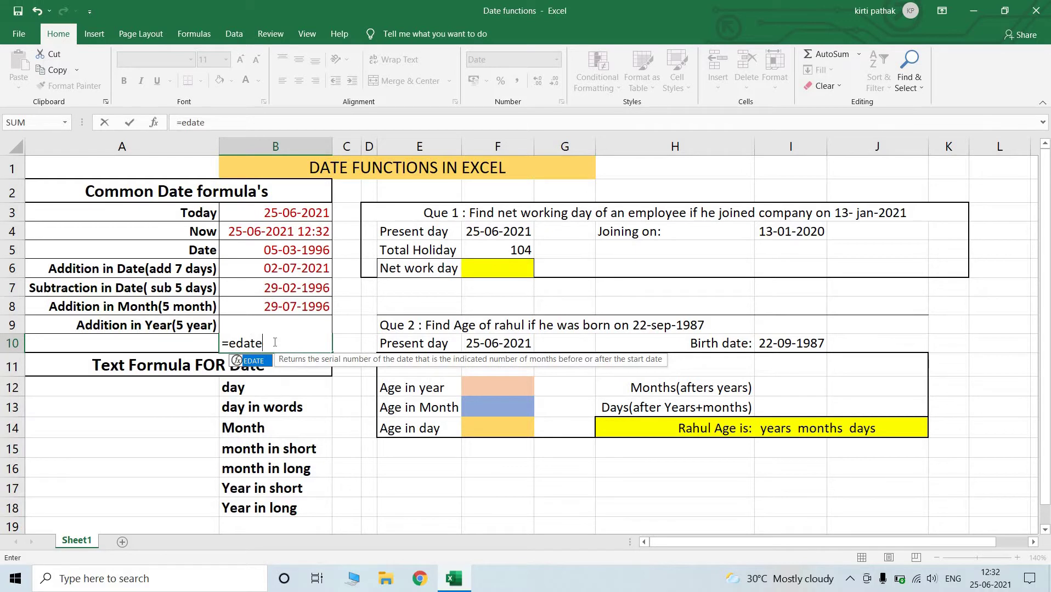
pyautogui.write('(')
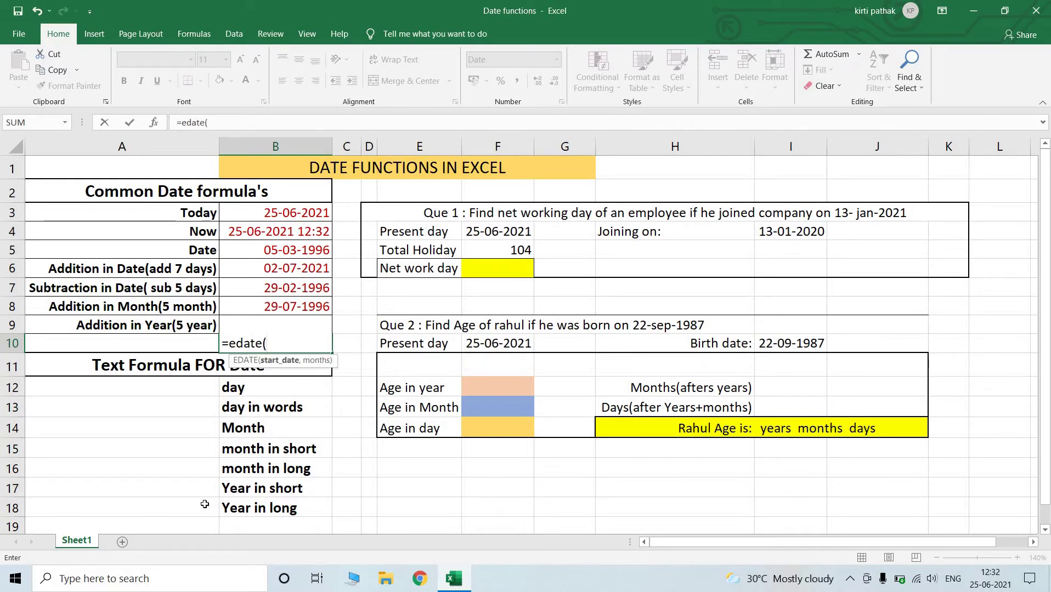
pyautogui.click(271, 250)
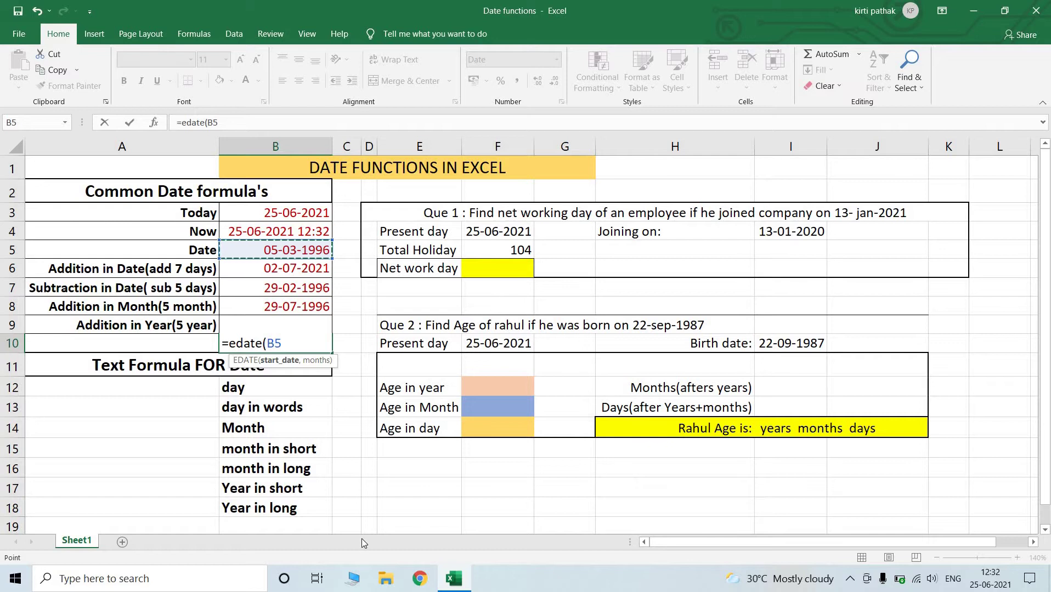
pyautogui.write(',')
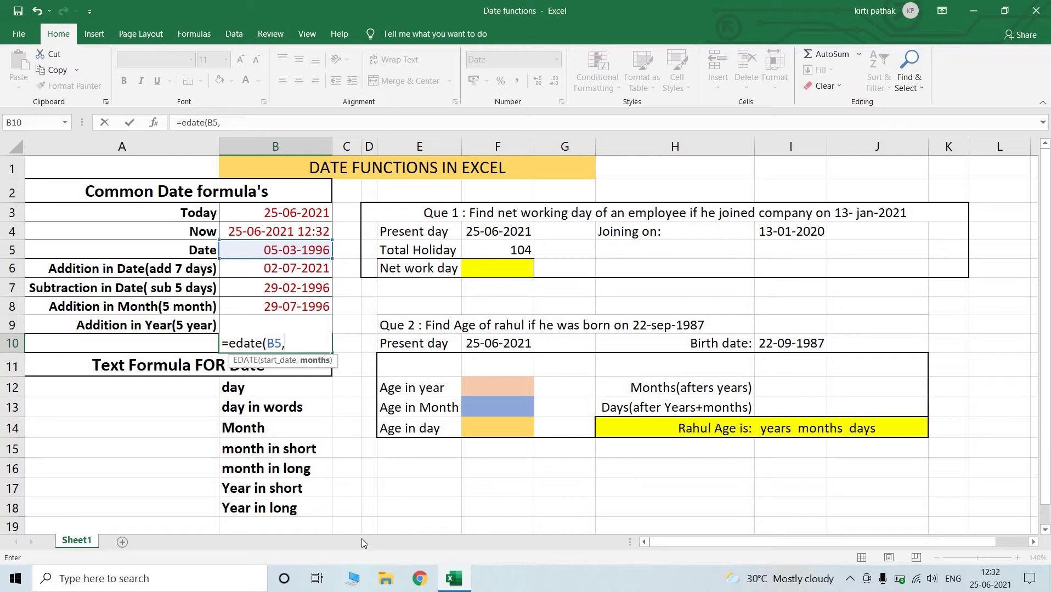
pyautogui.write('-6*12)')
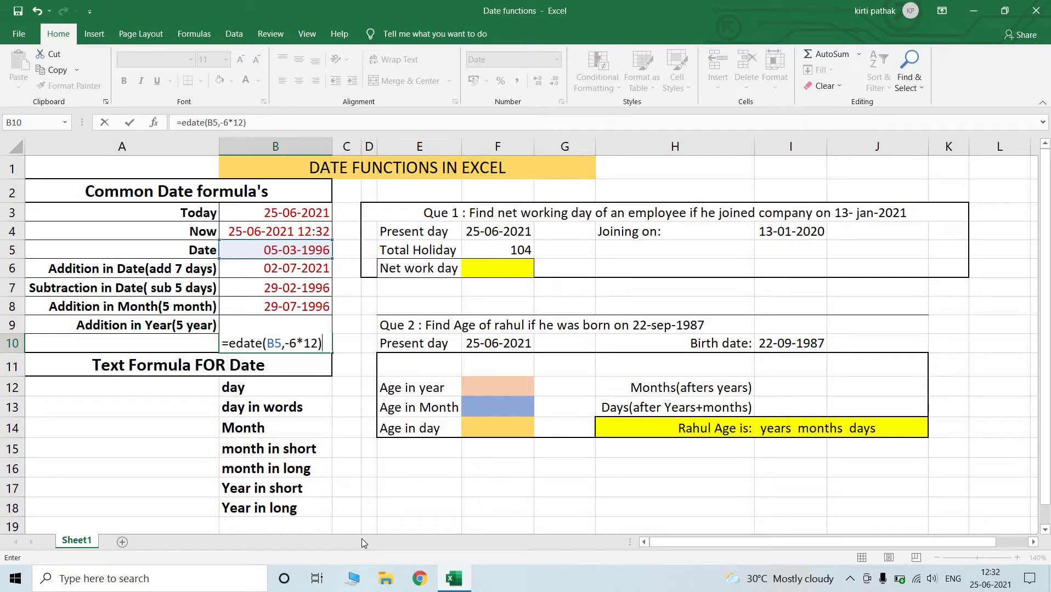
pyautogui.press('Return')
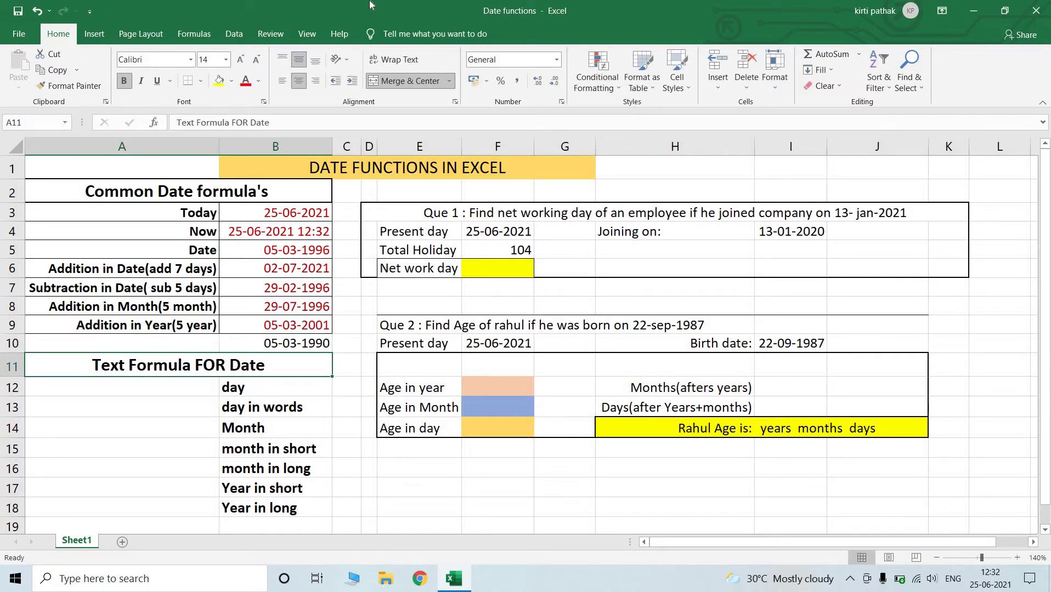
# - Clear the year subtraction formula from cell B10, below the Addition in Year result
pyautogui.click(314, 253)
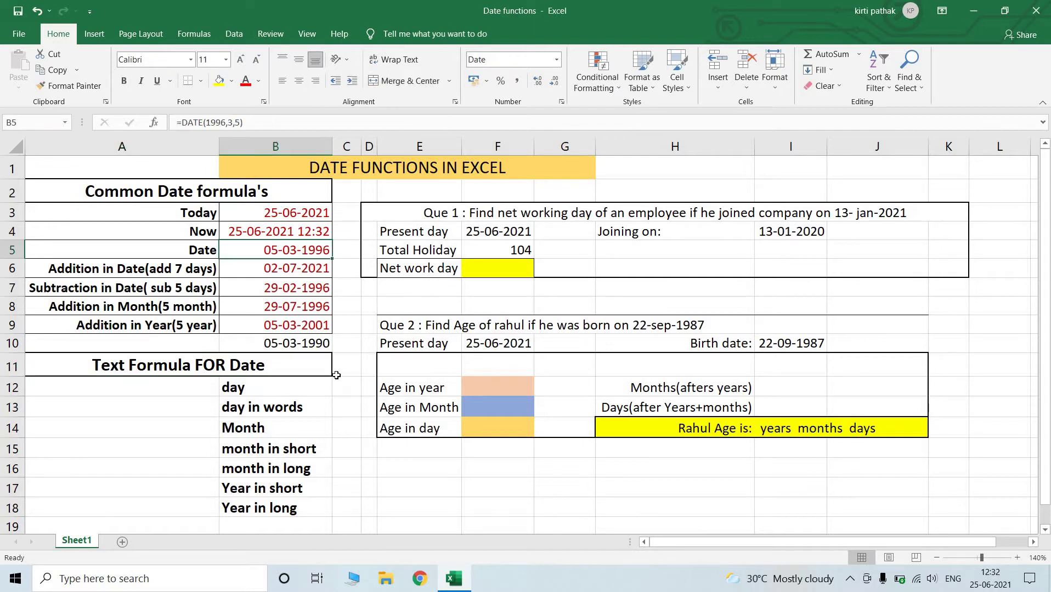
pyautogui.click(297, 343)
pyautogui.press('Delete')
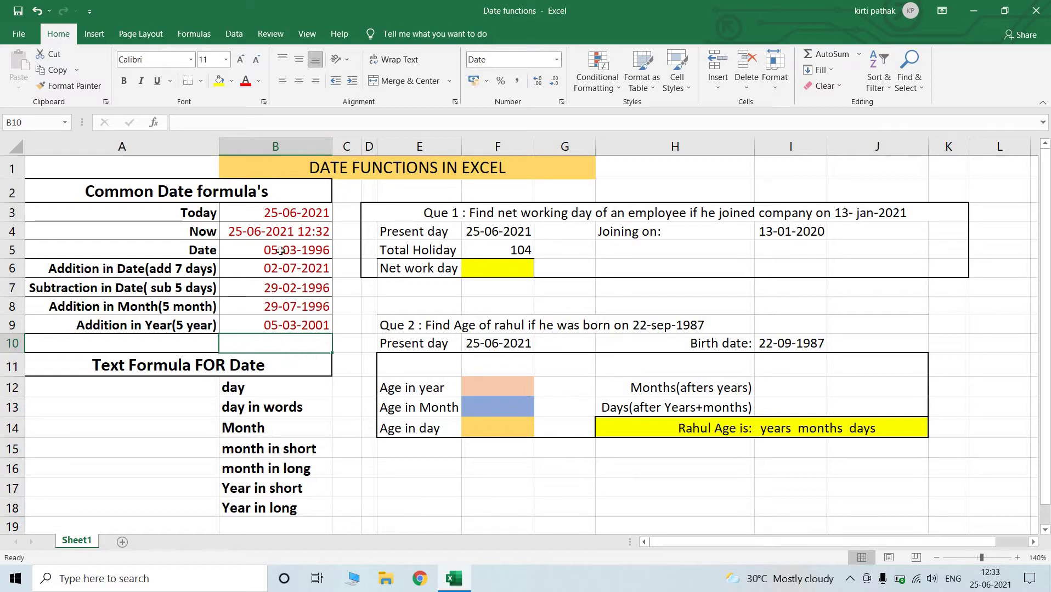
# - Extract the day number from today's date with the formula =text(B3,"D") in cell A12, beside the day label
pyautogui.click(104, 387)
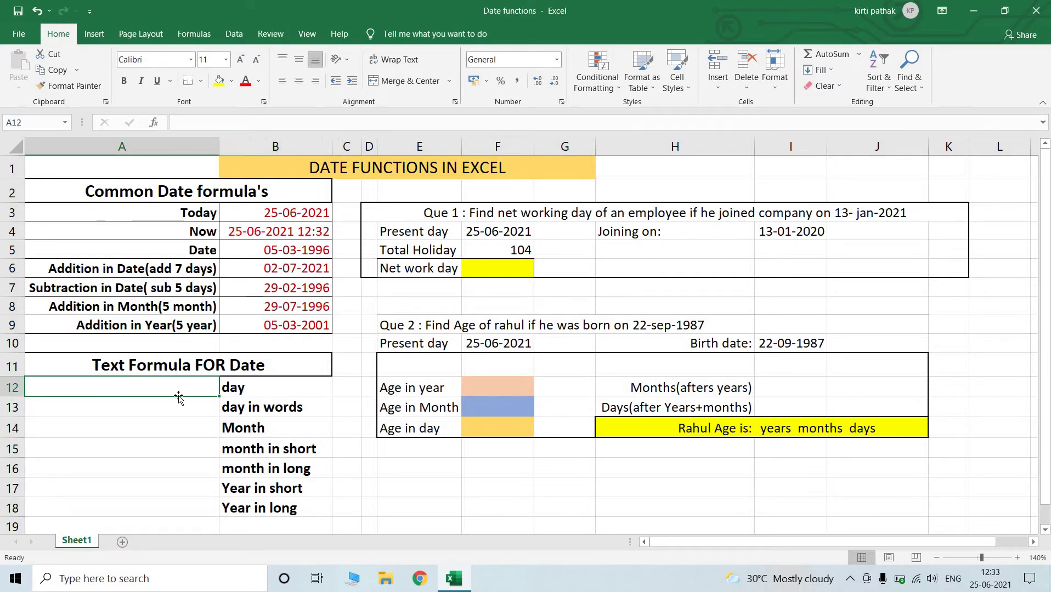
pyautogui.write('=t')
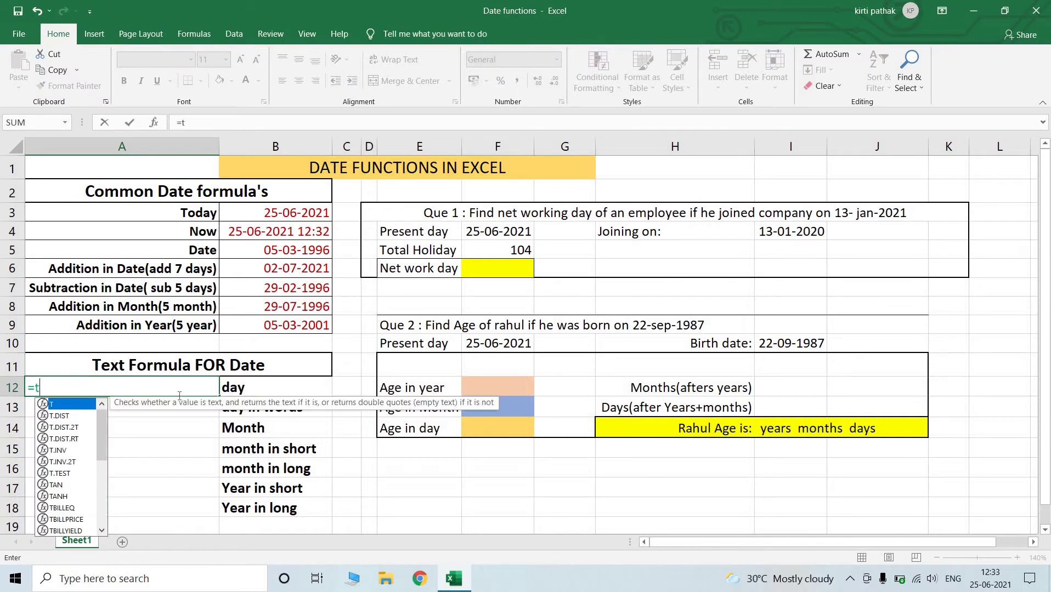
pyautogui.write('ext')
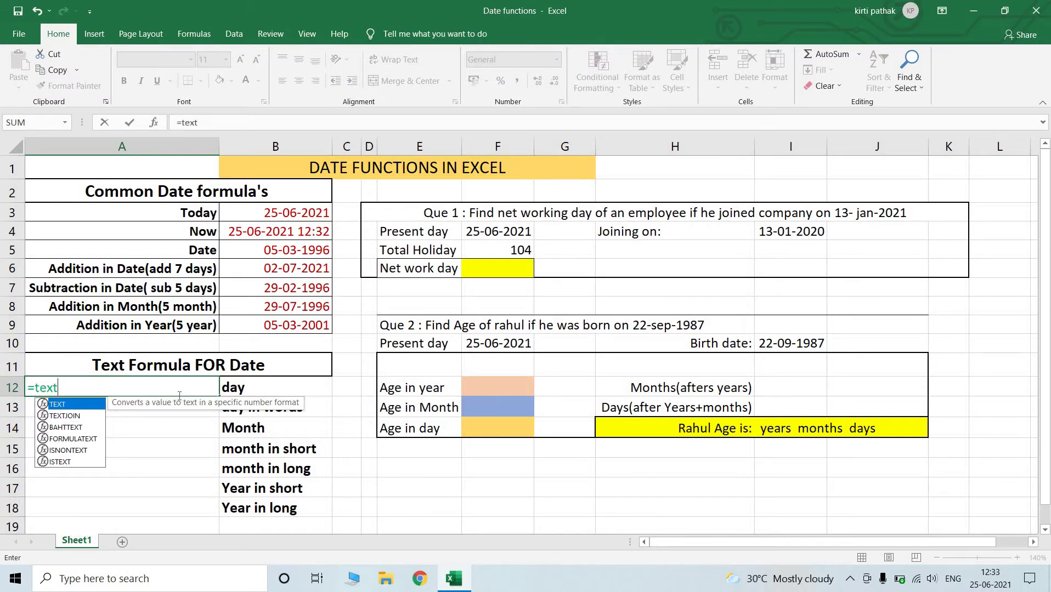
pyautogui.write('(')
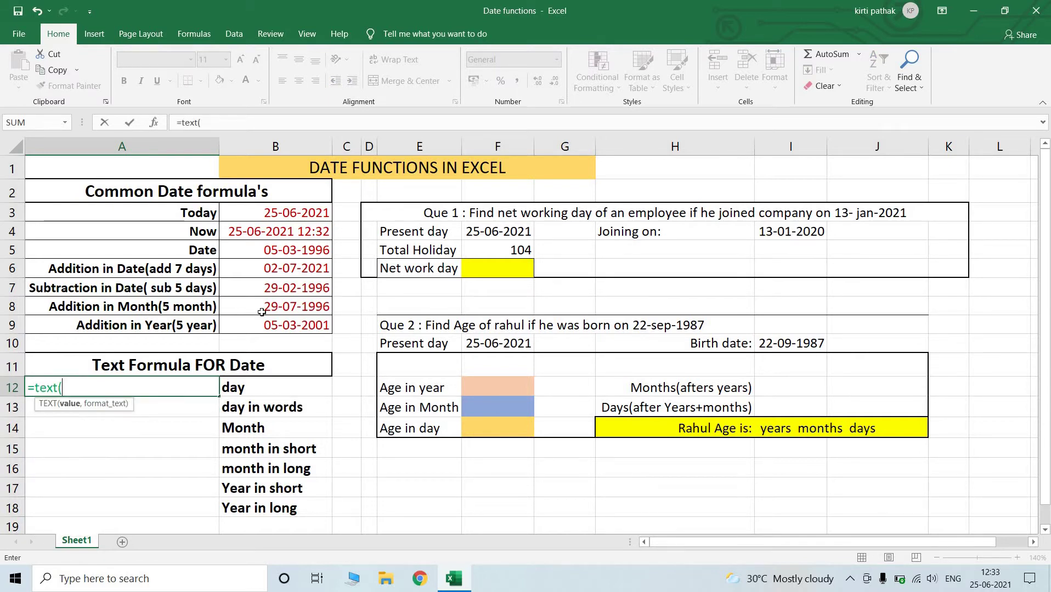
pyautogui.click(308, 213)
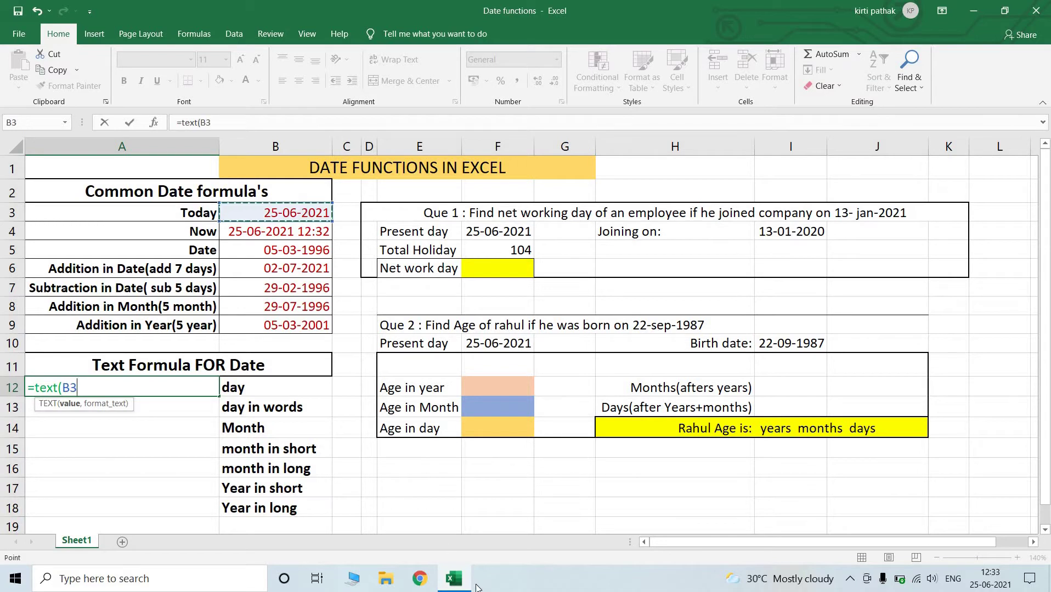
pyautogui.write(',')
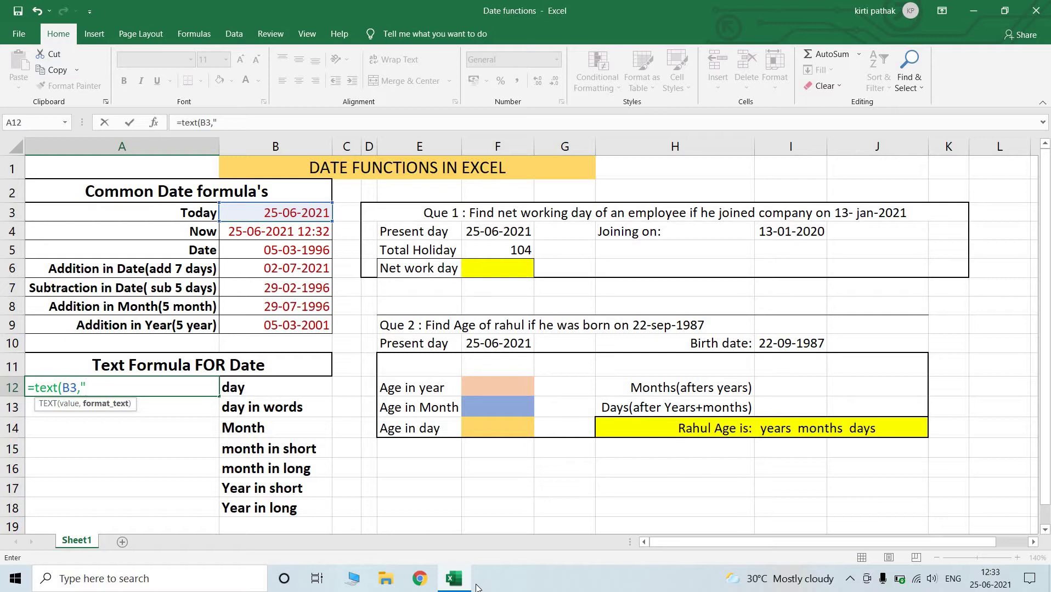
pyautogui.write('"D")')
pyautogui.press('Return')
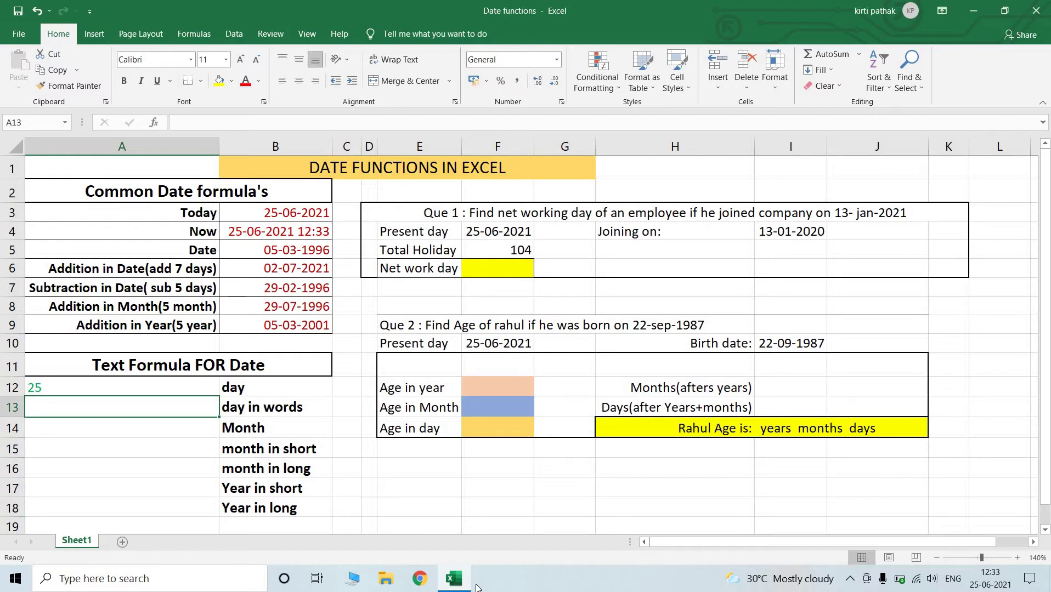
# - Enter the formula =text(B3,"DD") in cell A13, beside the day in words label
pyautogui.write('=tex')
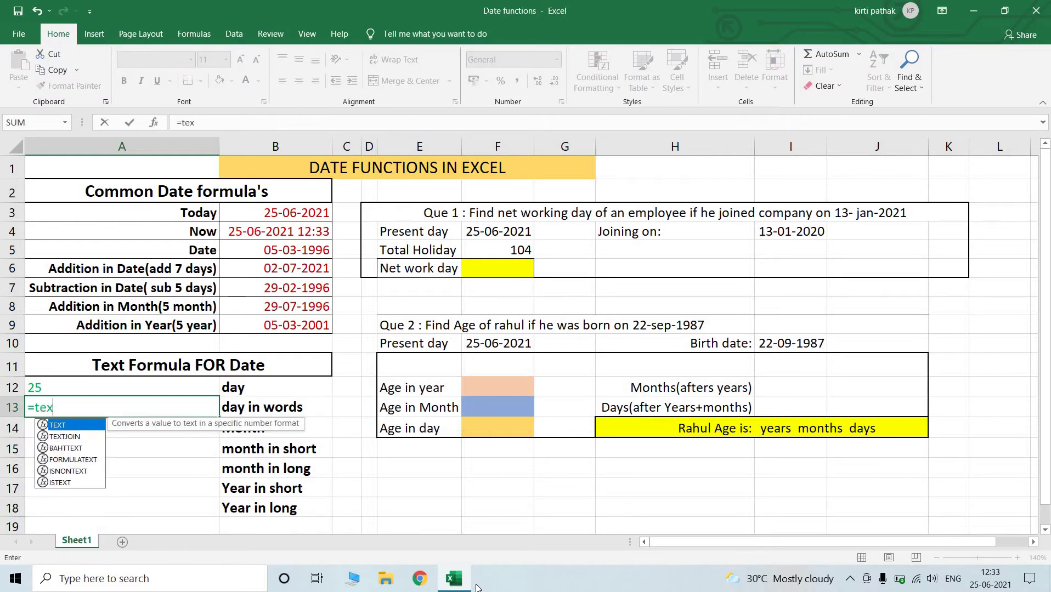
pyautogui.write('t(')
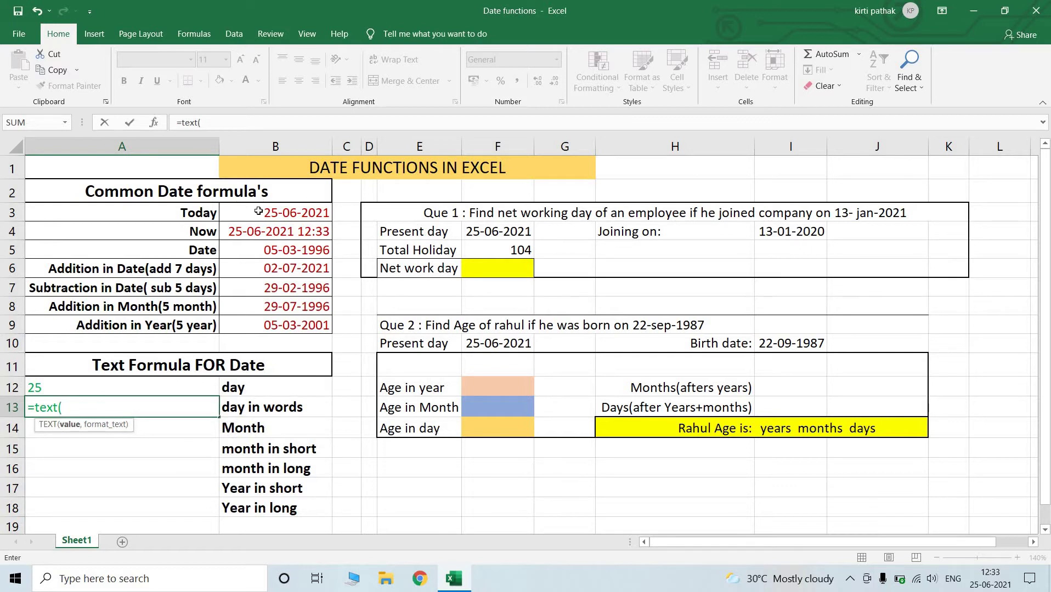
pyautogui.click(277, 209)
pyautogui.write(',')
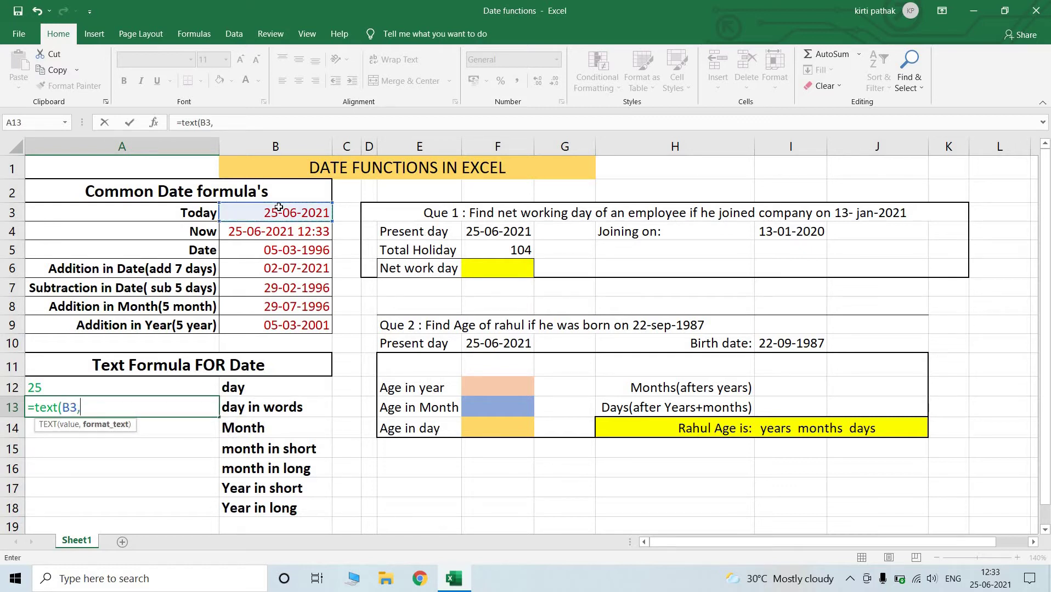
pyautogui.write('"DD")')
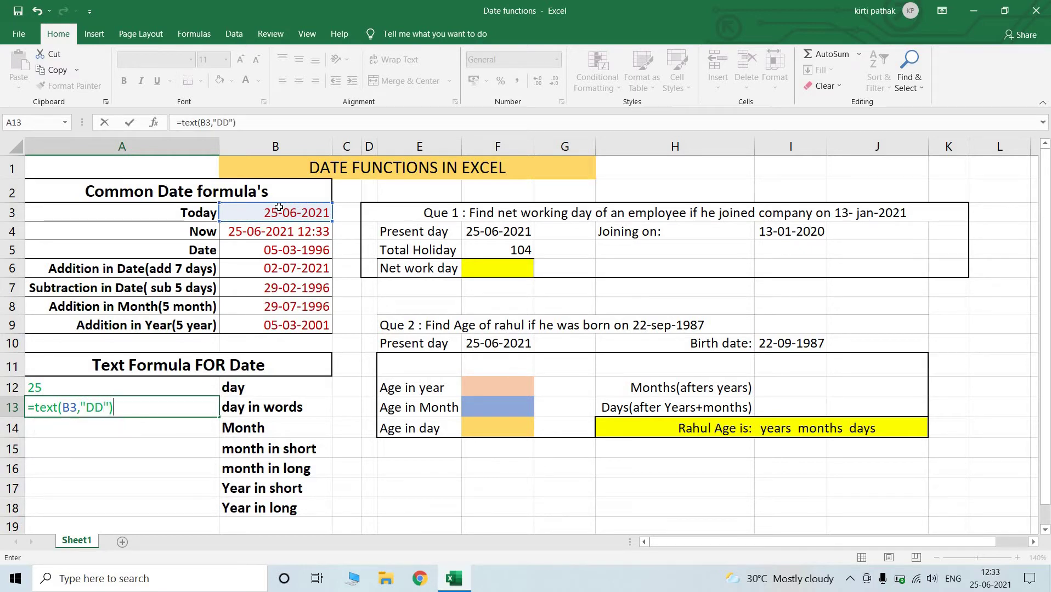
pyautogui.press('Return')
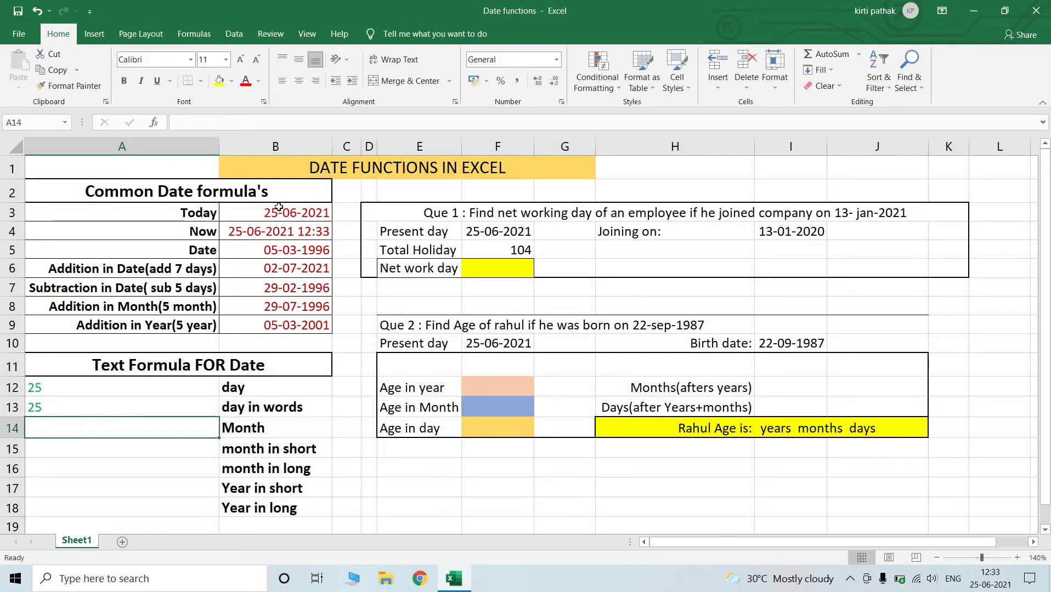
# - Extend the format code in the A13 formula to "DDD" for the abbreviated weekday name
pyautogui.doubleClick(56, 409)
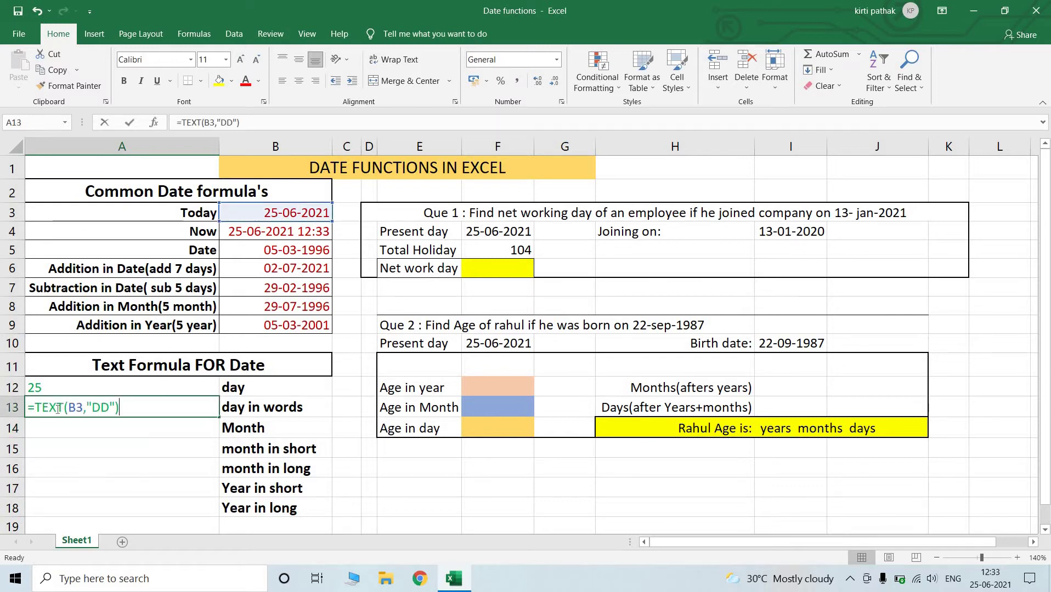
pyautogui.click(102, 407)
pyautogui.write('D')
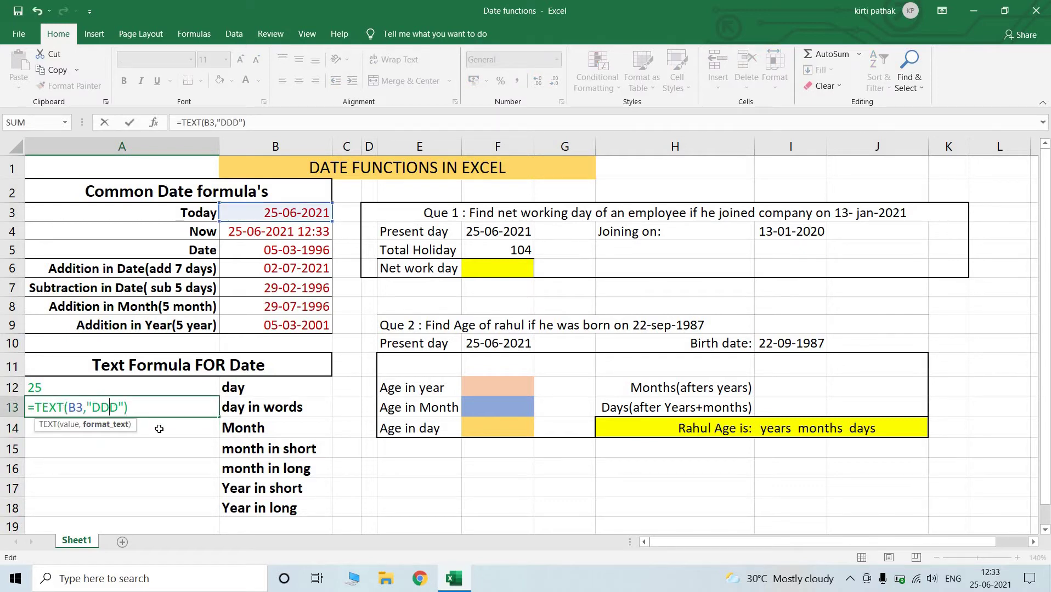
pyautogui.press('Return')
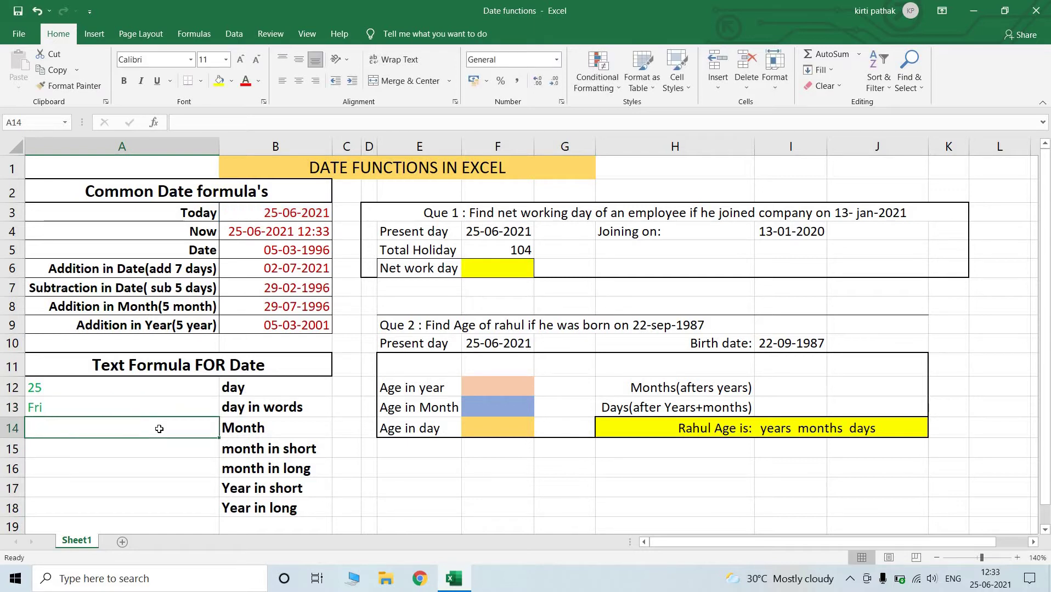
# - Extend the A13 format code to "DDDD" for the full weekday name
pyautogui.click(79, 409)
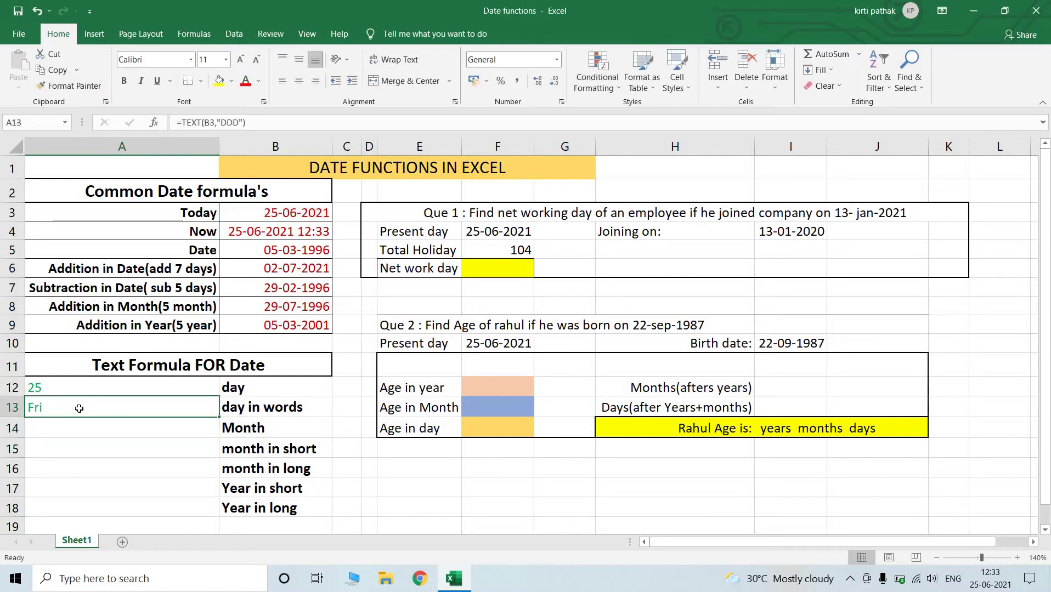
pyautogui.doubleClick(79, 408)
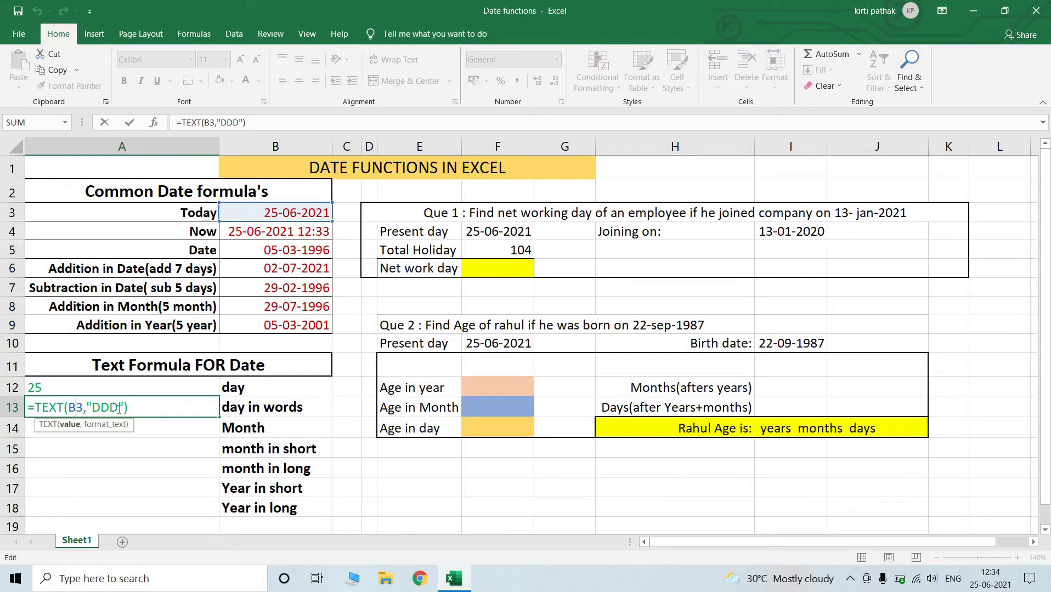
pyautogui.click(119, 409)
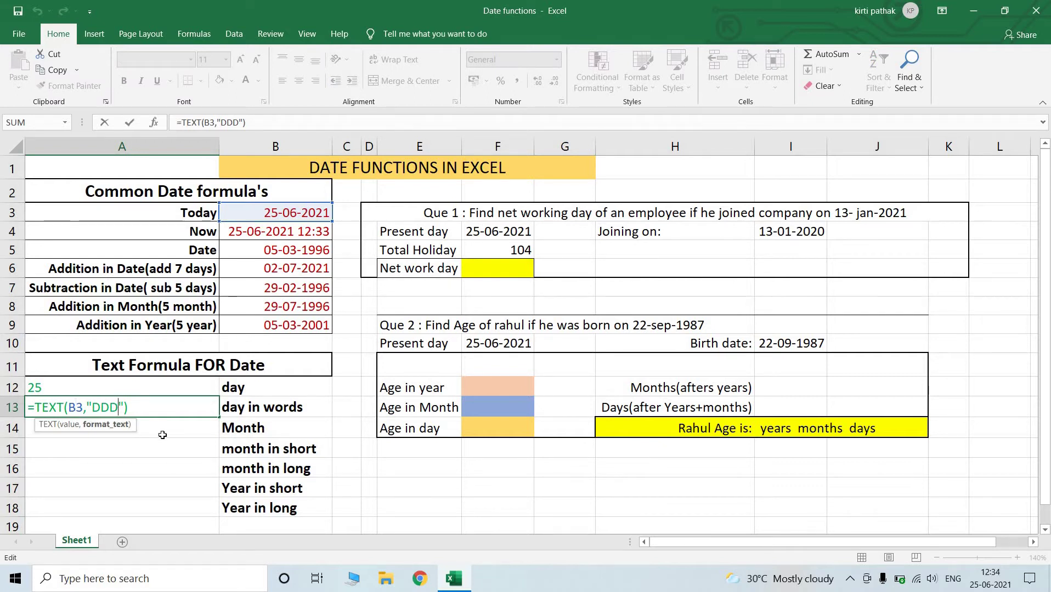
pyautogui.write('D')
pyautogui.press('Return')
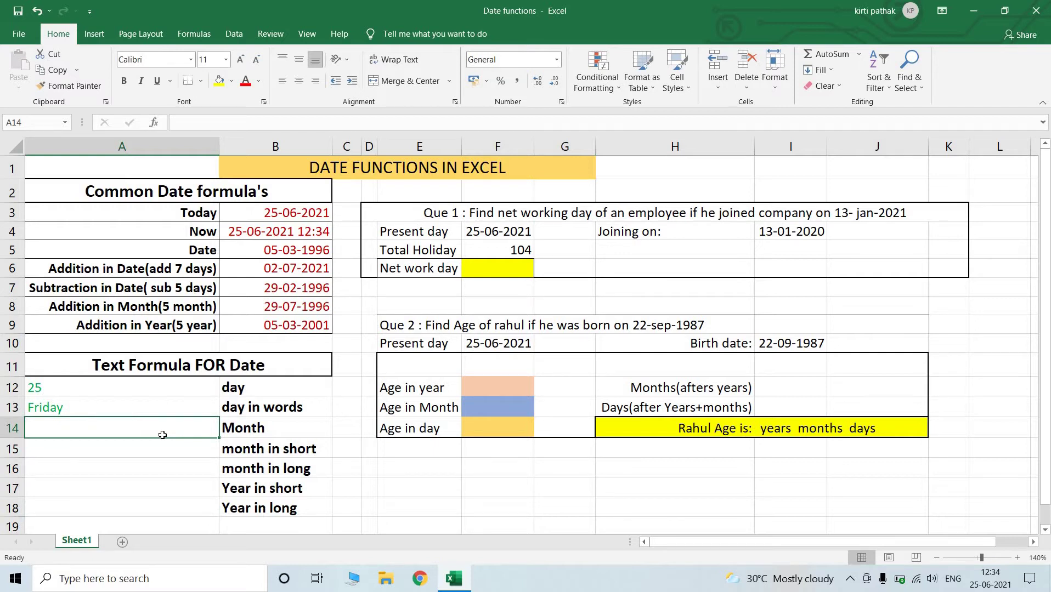
# - Extract the two-digit month from today's date with the formula =text(B3,"MM") in cell A14, beside the Month label
pyautogui.write('=text')
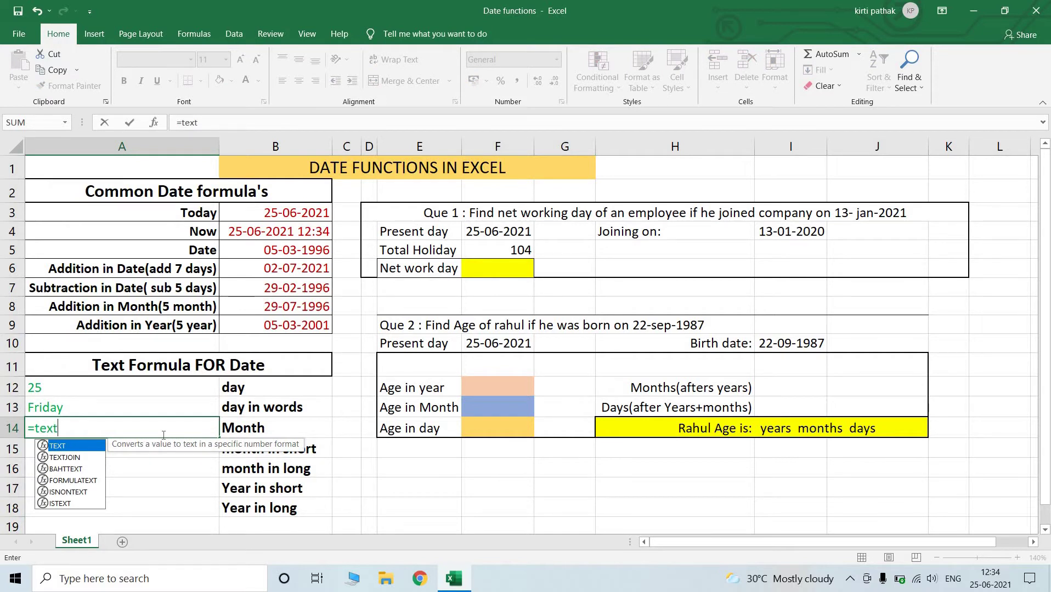
pyautogui.write('(')
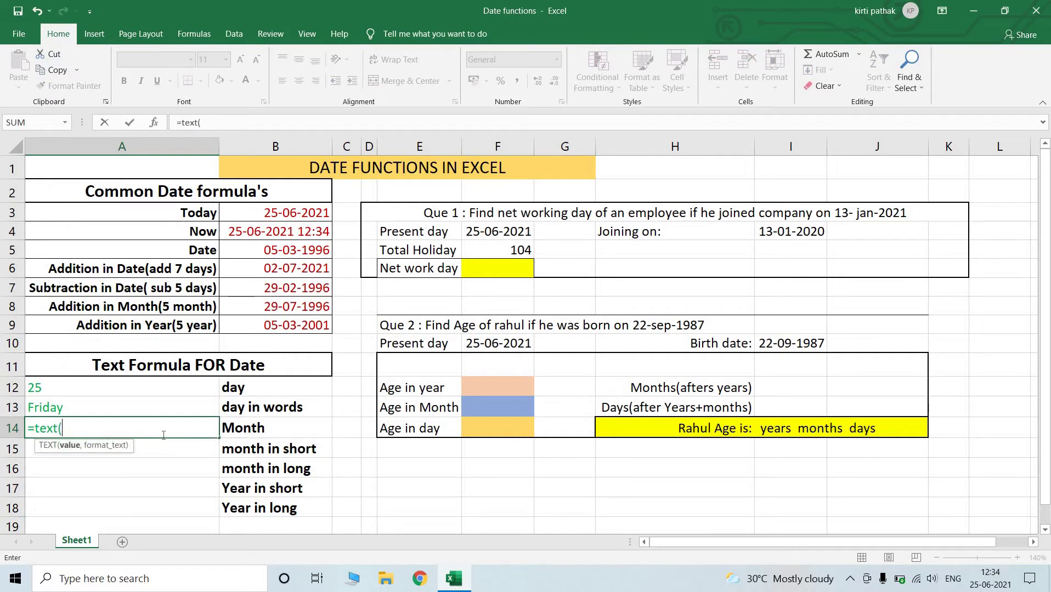
pyautogui.click(285, 217)
pyautogui.write(',')
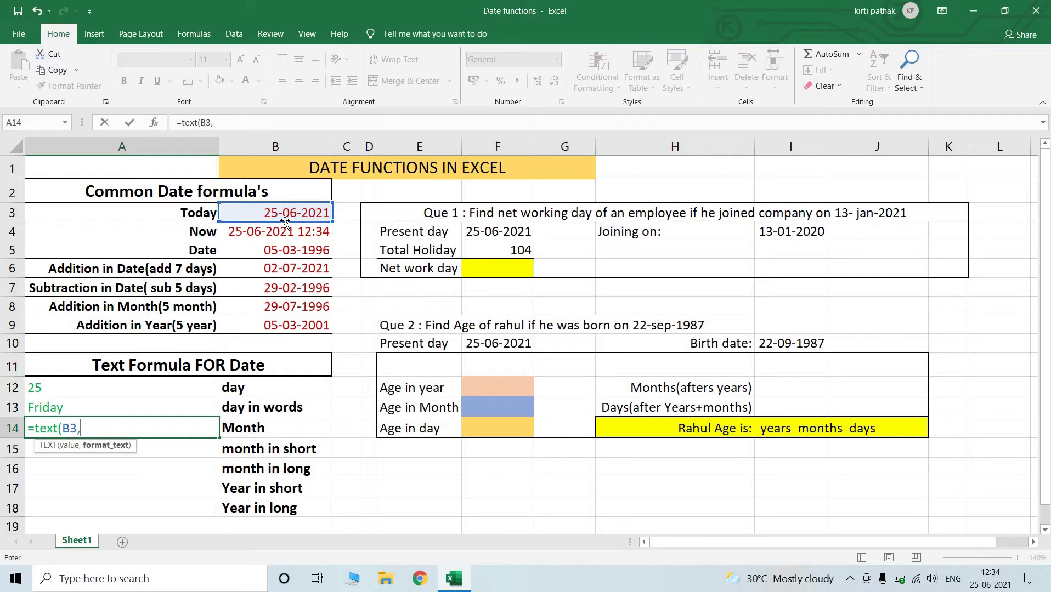
pyautogui.write('MM')
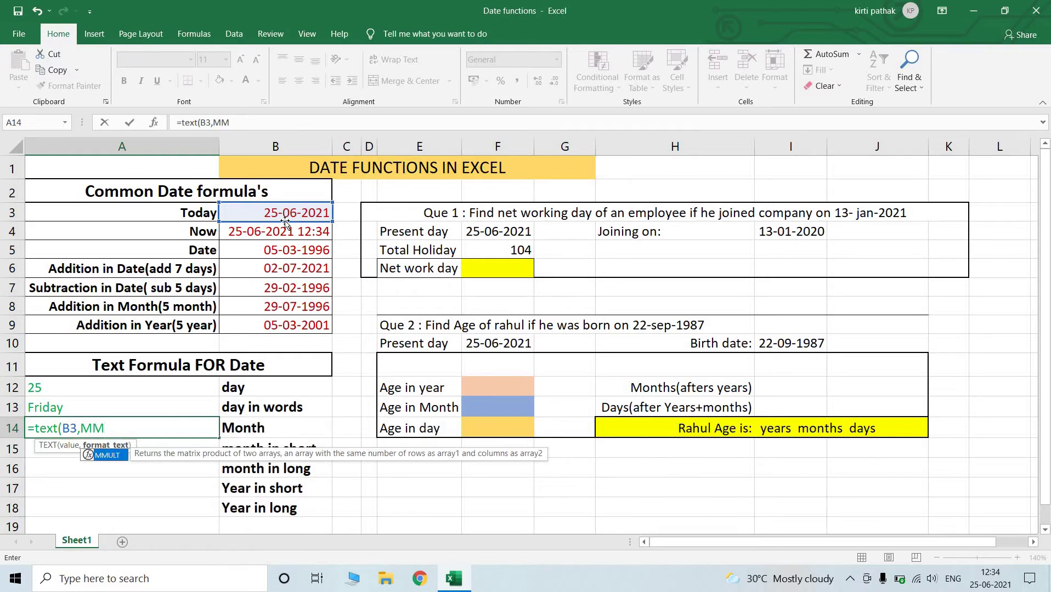
pyautogui.press('BackSpace')
pyautogui.press('BackSpace')
pyautogui.write('"')
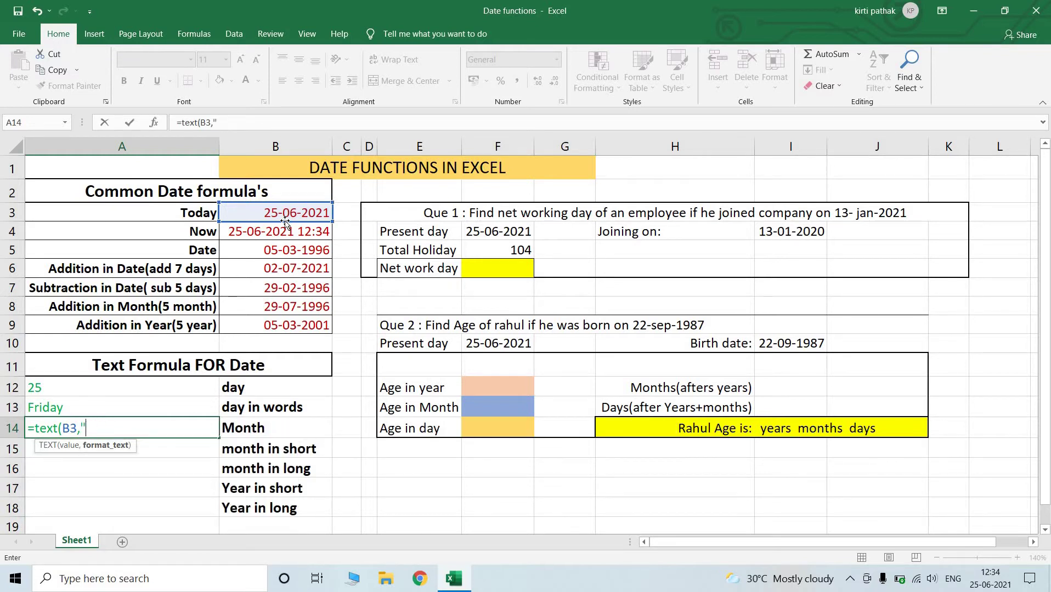
pyautogui.write('MM")')
pyautogui.press('Return')
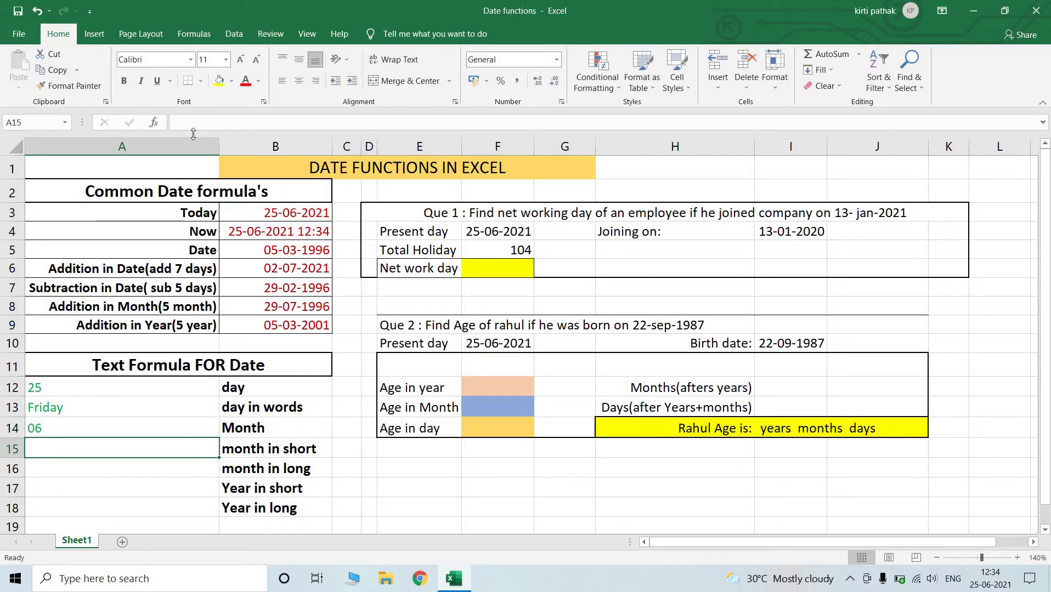
# - Change the format code in the A14 month formula to "MMM" for the short month name
pyautogui.click(87, 426)
pyautogui.doubleClick(87, 427)
pyautogui.click(118, 429)
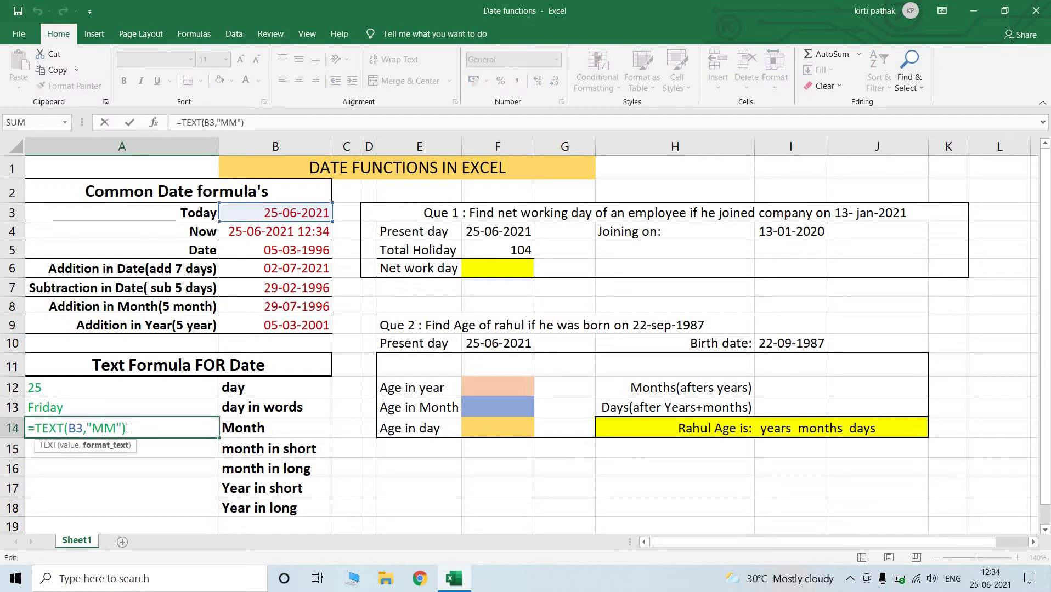
pyautogui.write('M')
pyautogui.press('Return')
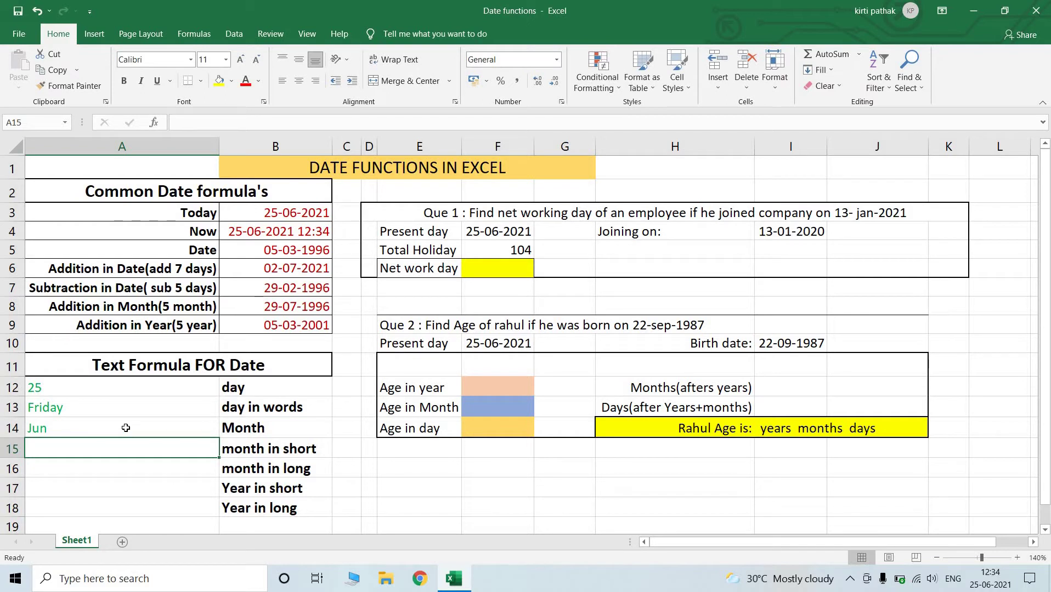
# - Lengthen the A14 format code to "MMMM" for the full month name
pyautogui.click(63, 430)
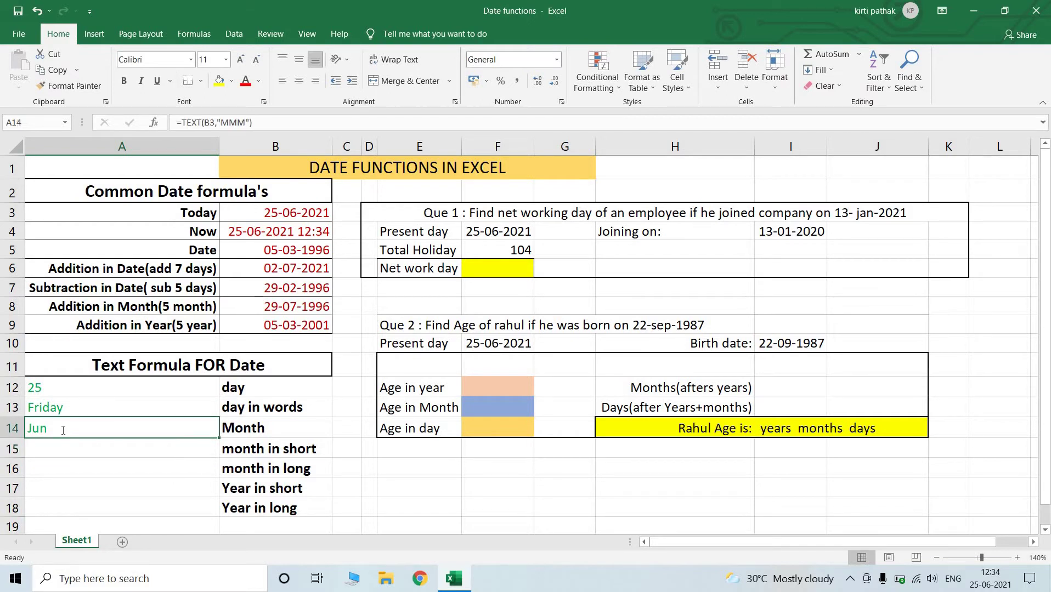
pyautogui.doubleClick(63, 430)
pyautogui.click(116, 429)
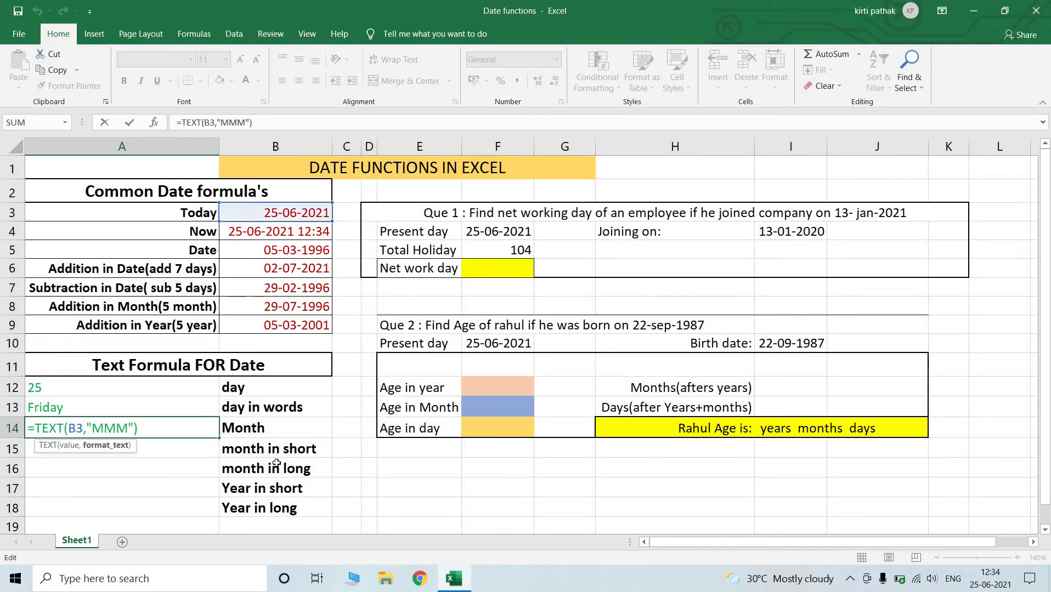
pyautogui.write('M')
pyautogui.press('Return')
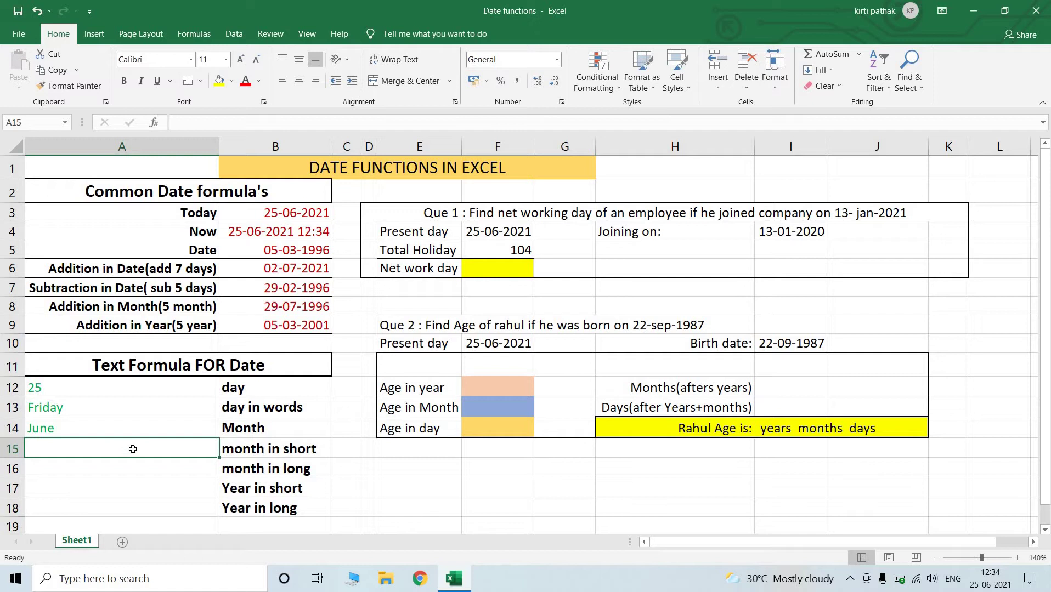
# - Shorten the format code in the A14 formula to "M" for a month number without a leading zero
pyautogui.click(64, 427)
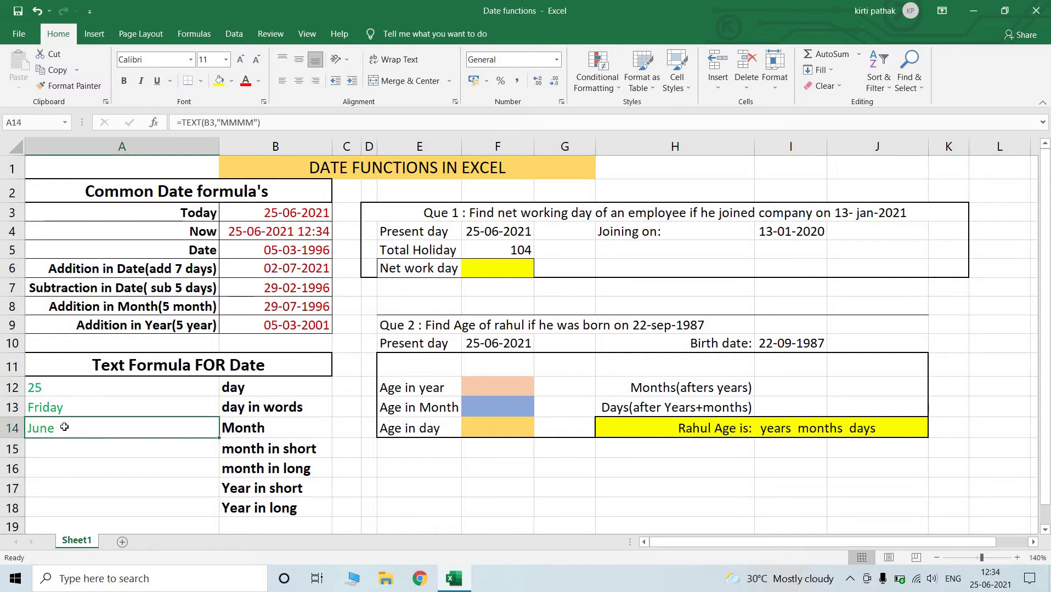
pyautogui.doubleClick(64, 427)
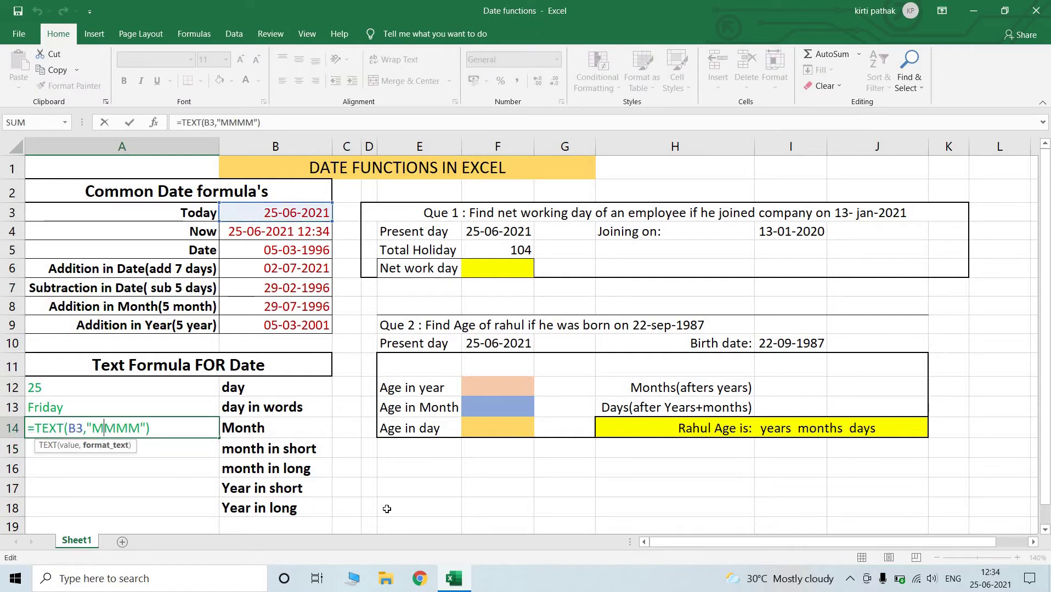
pyautogui.press('BackSpace')
pyautogui.press('BackSpace')
pyautogui.press('BackSpace')
pyautogui.press('BackSpace')
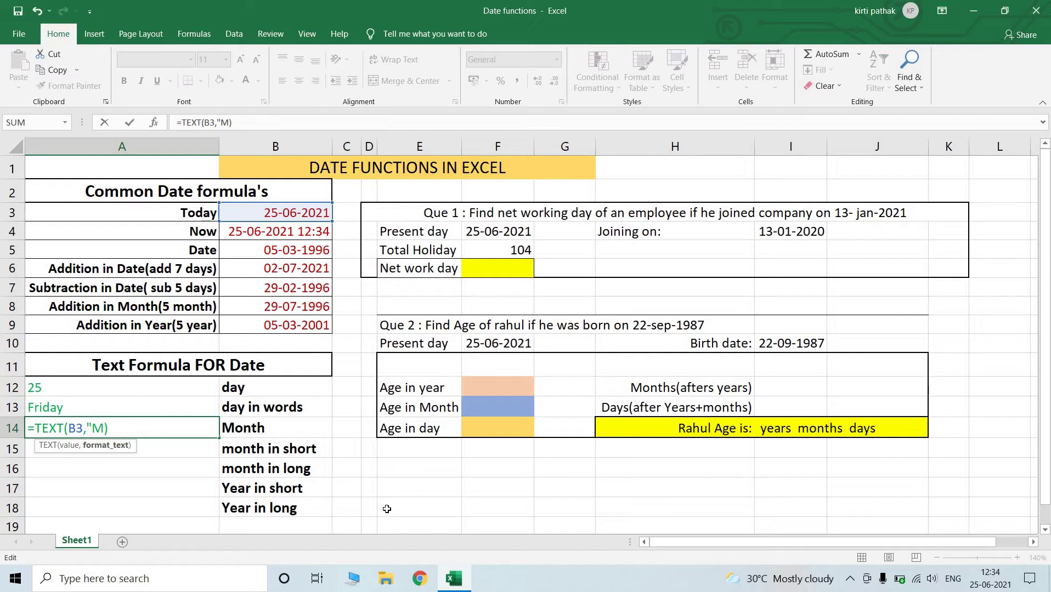
pyautogui.write('"')
pyautogui.press('Return')
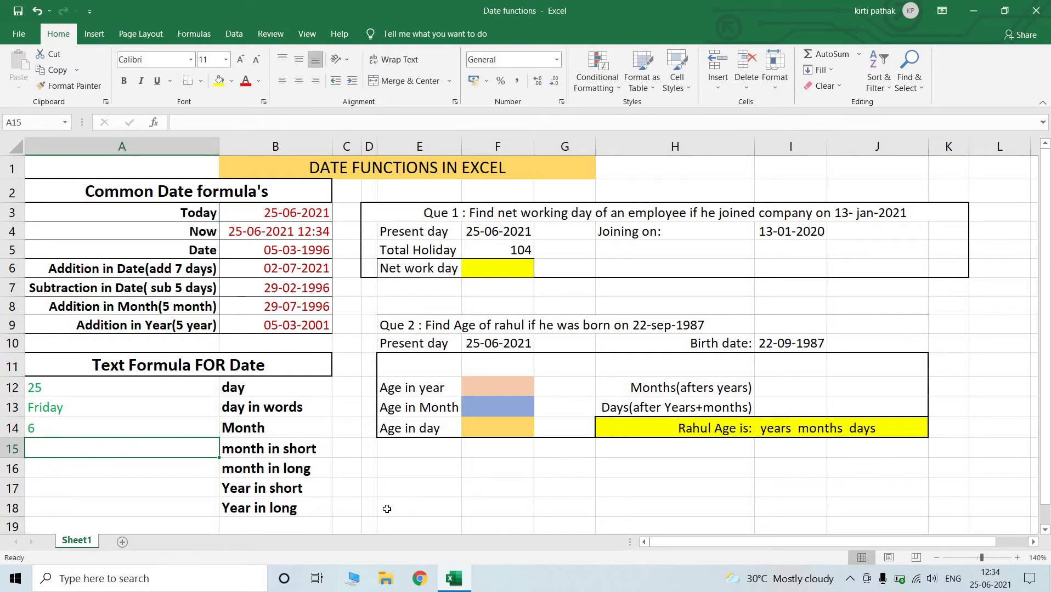
# - Set the A14 format code to "MM" for a two-digit month number
pyautogui.press('Up')
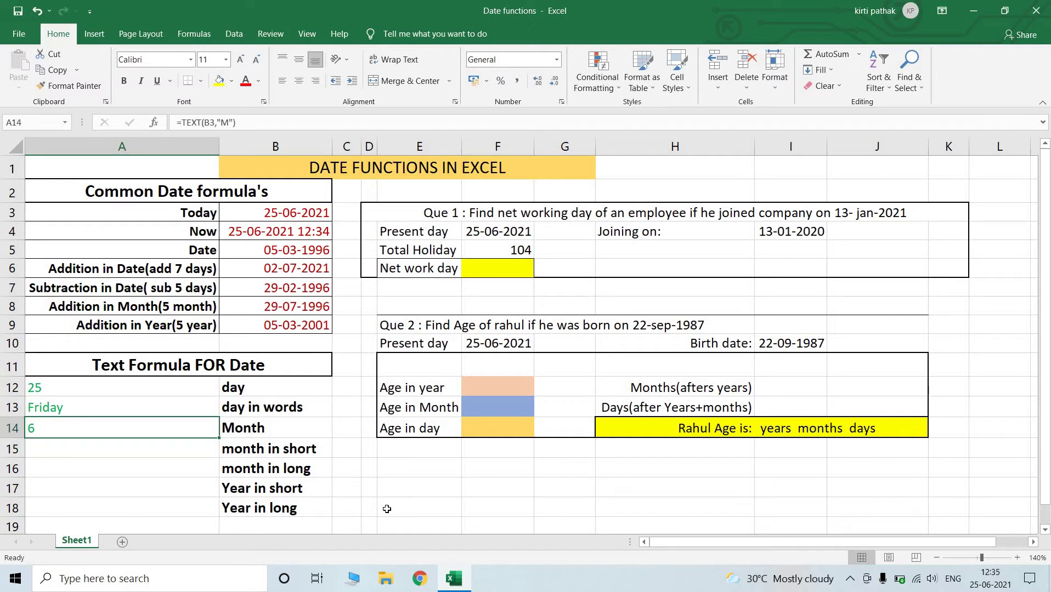
pyautogui.doubleClick(86, 427)
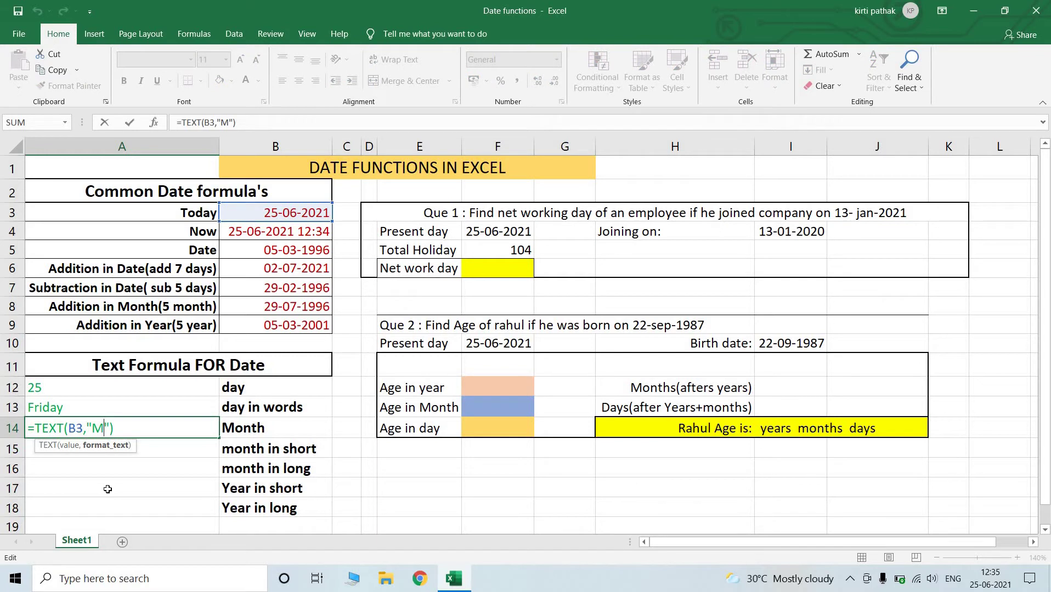
pyautogui.write('M')
pyautogui.press('Return')
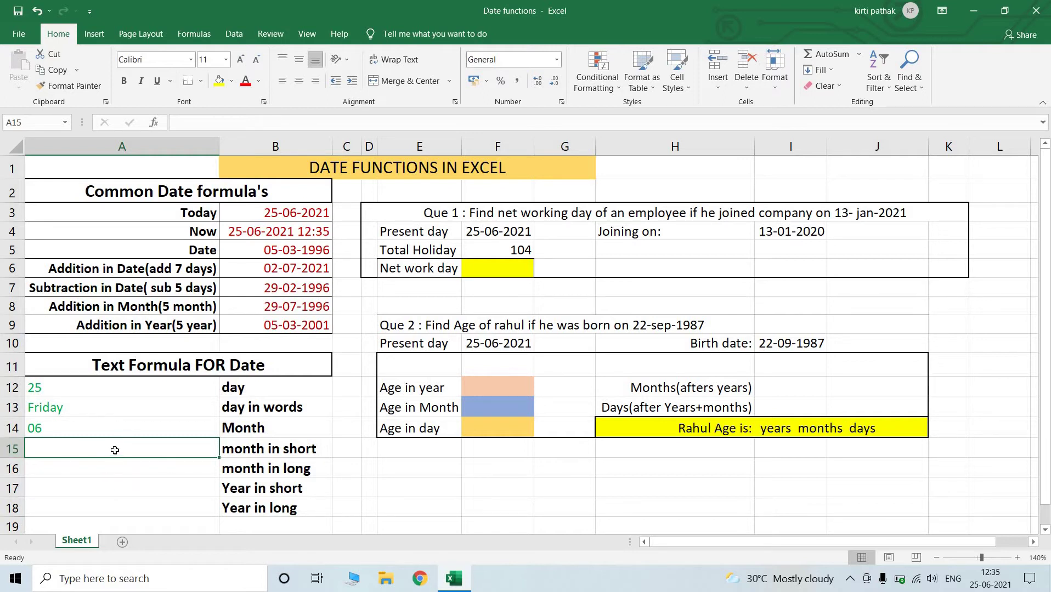
# - Copy the two-digit month formula from A14 into A15 beside the "month in short" label
pyautogui.click(103, 433)
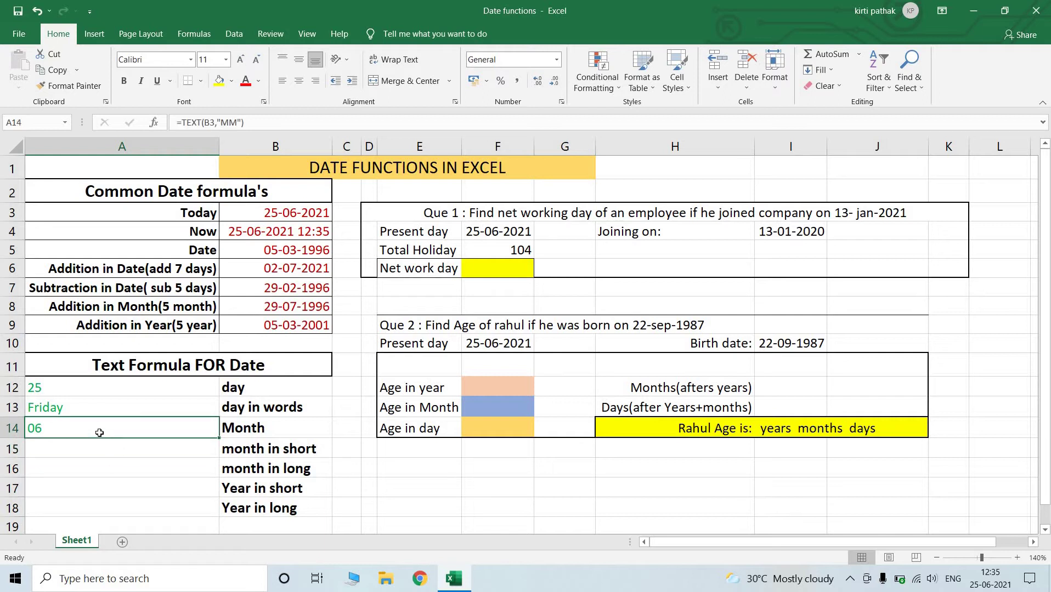
pyautogui.hotkey('ctrl', 'c')
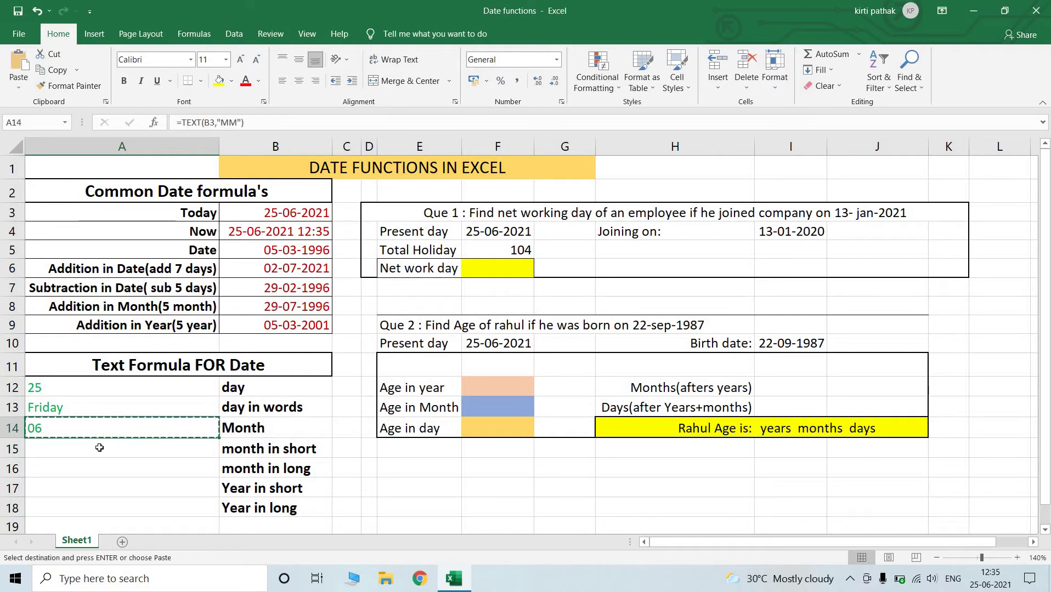
pyautogui.click(99, 448)
pyautogui.hotkey('ctrl', 'v')
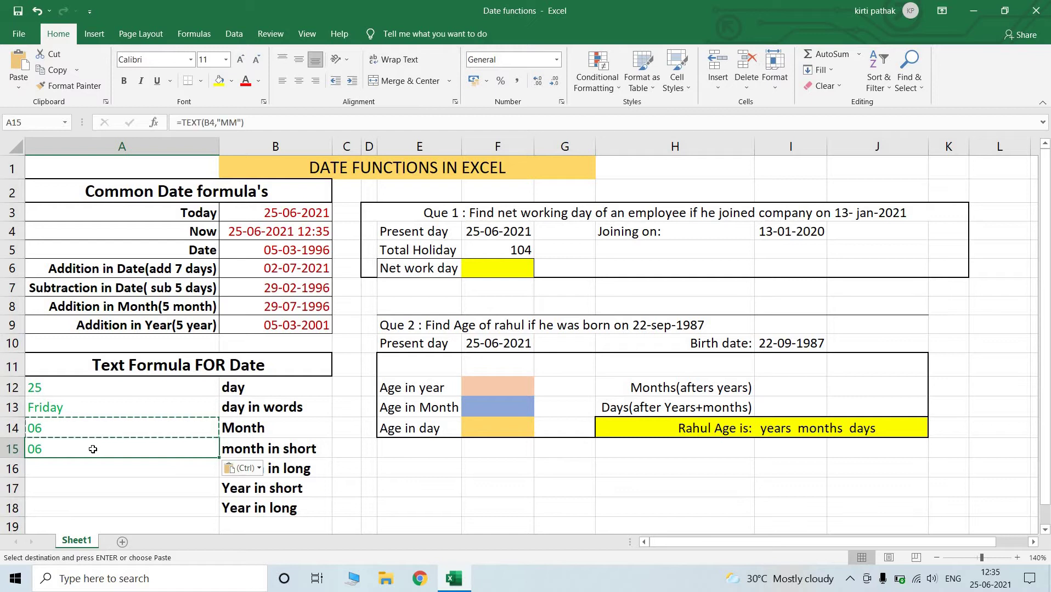
# - Edit the A15 formula to reference B3 and use the format code "MMM" for the short month name
pyautogui.doubleClick(93, 449)
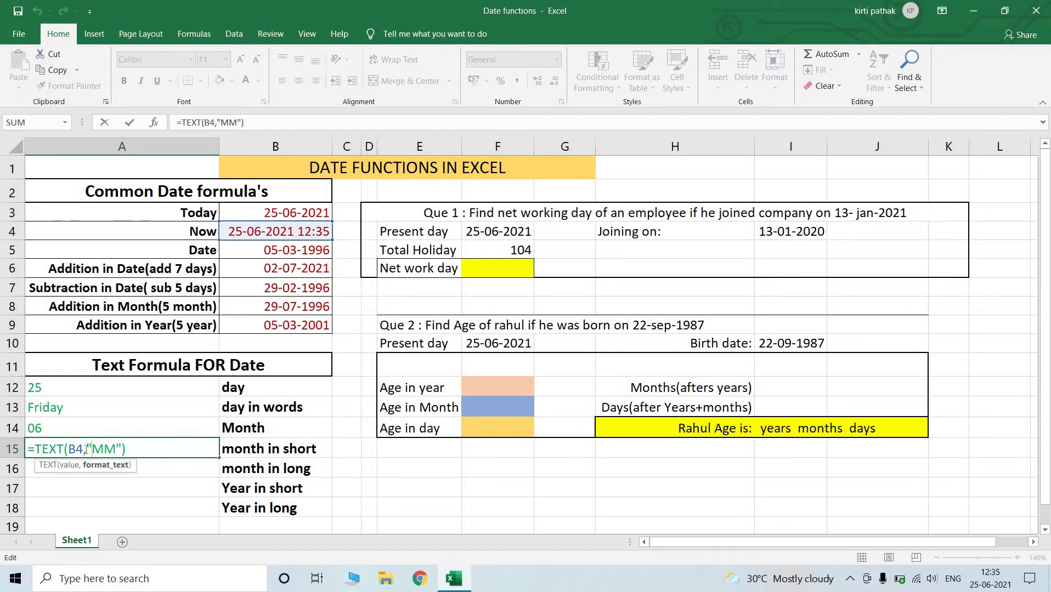
pyautogui.click(85, 450)
pyautogui.press('BackSpace')
pyautogui.write('3')
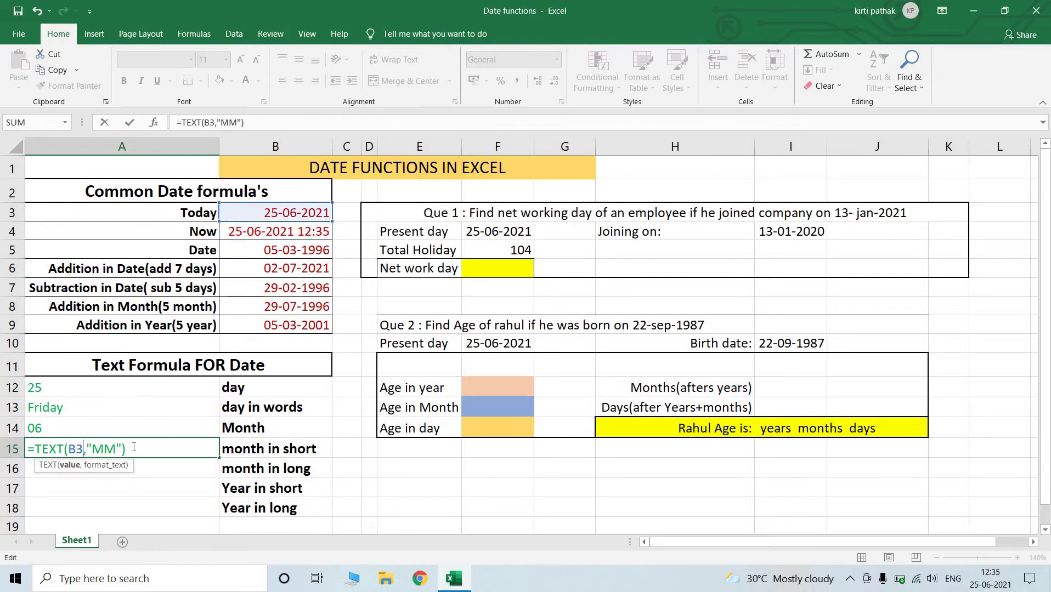
pyautogui.click(110, 450)
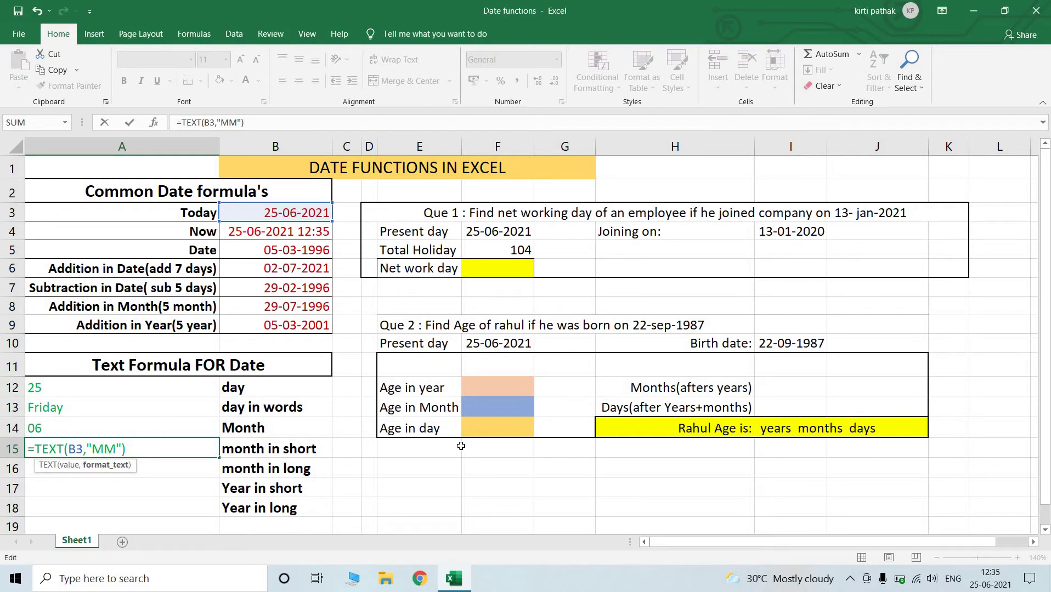
pyautogui.write('M')
pyautogui.press('Return')
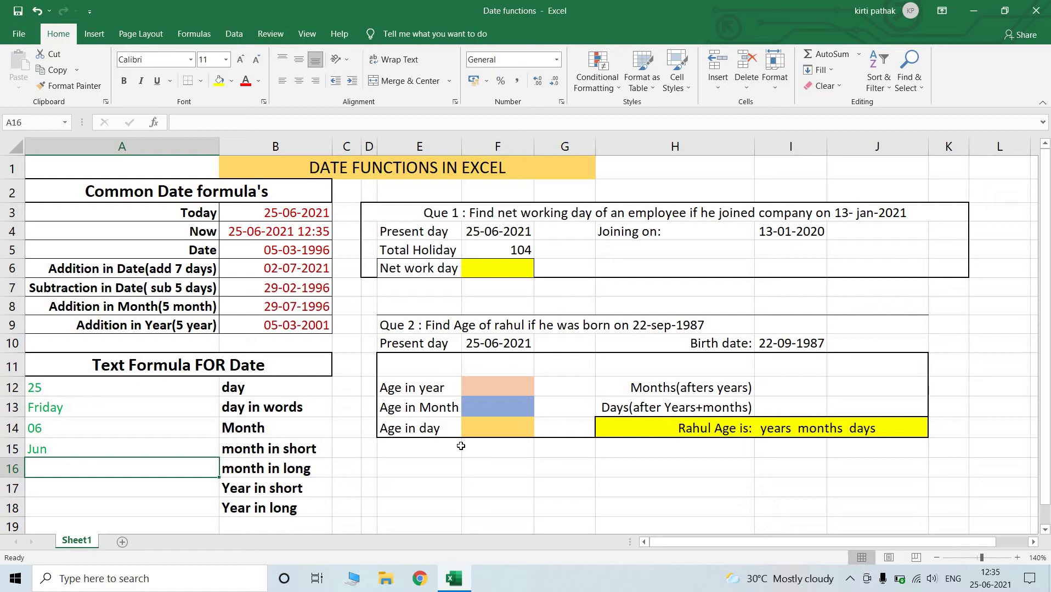
# - Enter =TEXT(B3,"MMMM") in A16 for the full month name
pyautogui.write('=te')
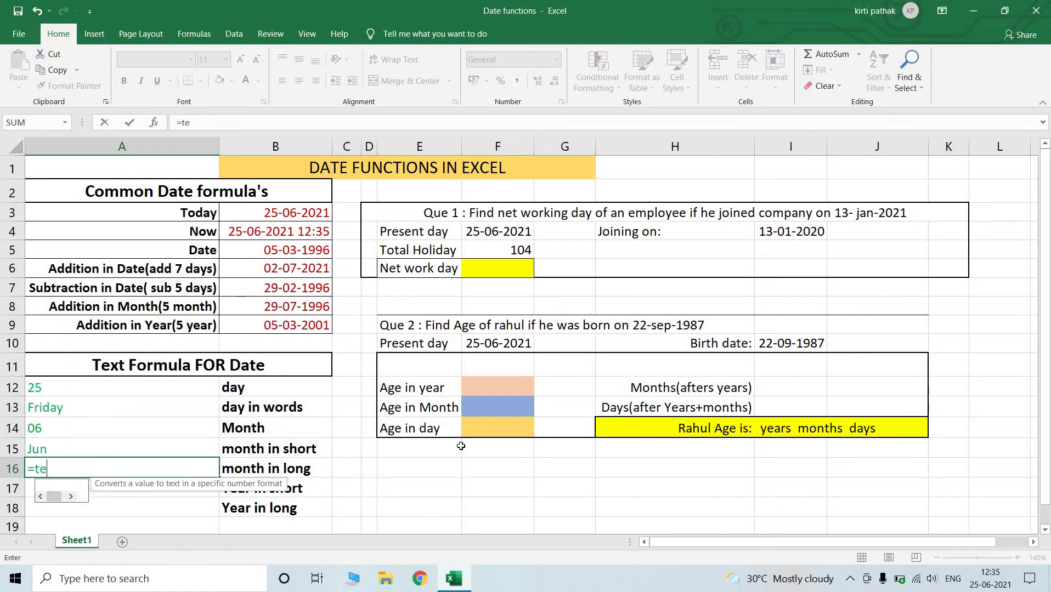
pyautogui.write('xt(')
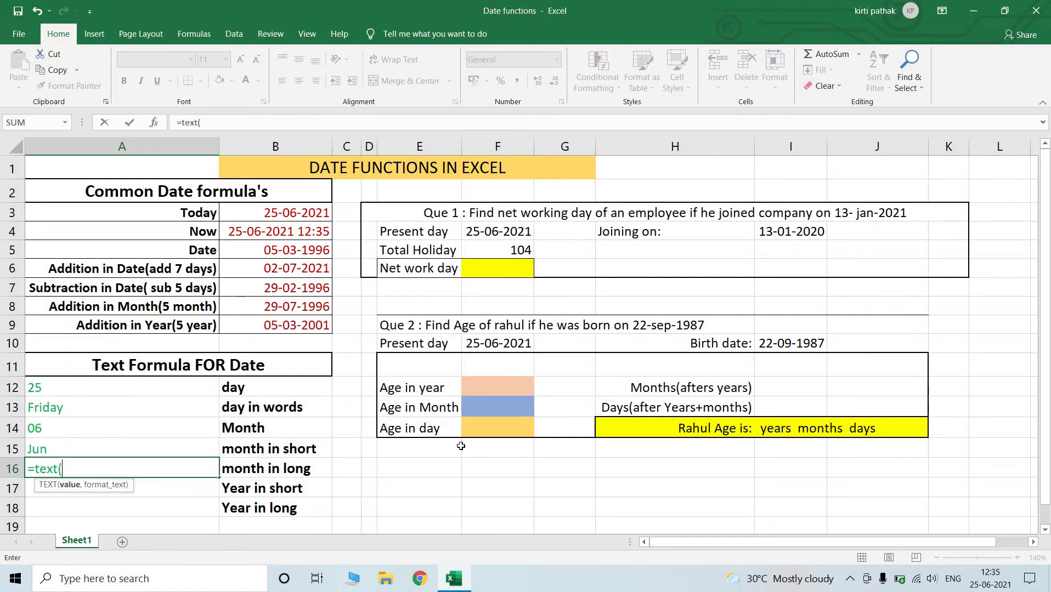
pyautogui.click(317, 211)
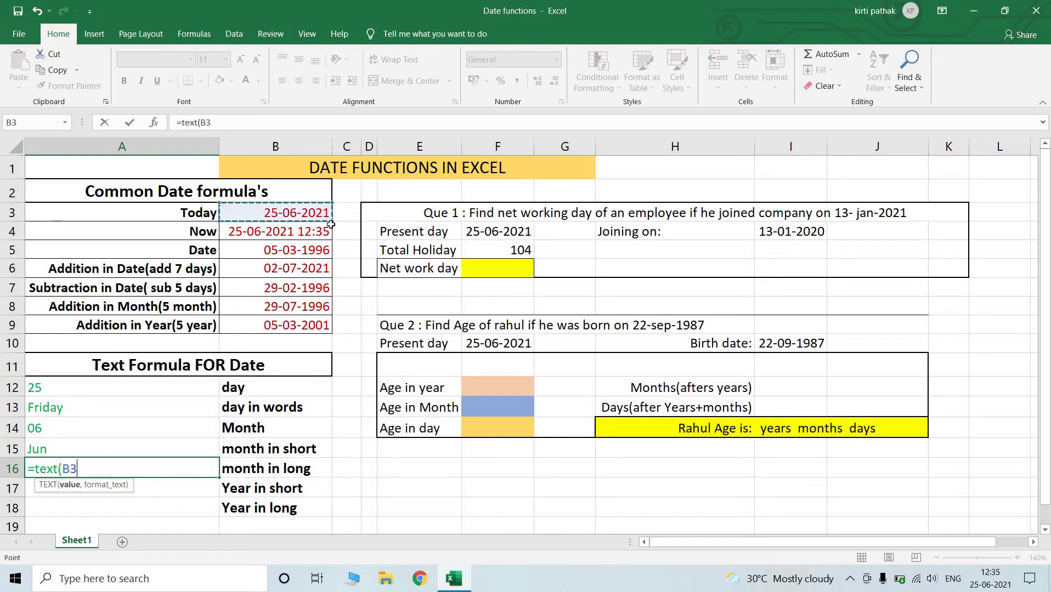
pyautogui.write(',')
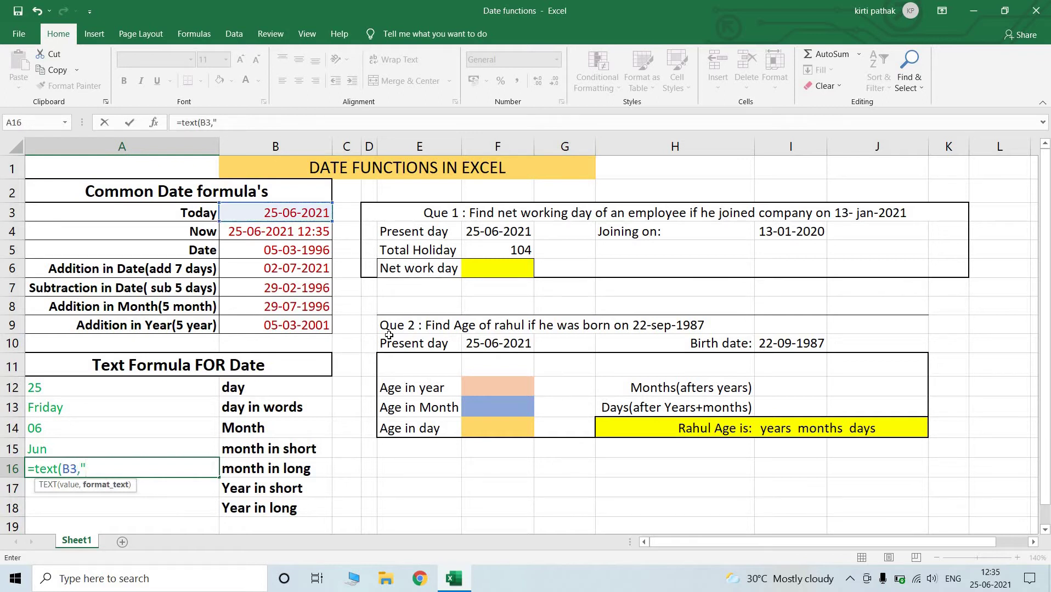
pyautogui.write('"MMMM')
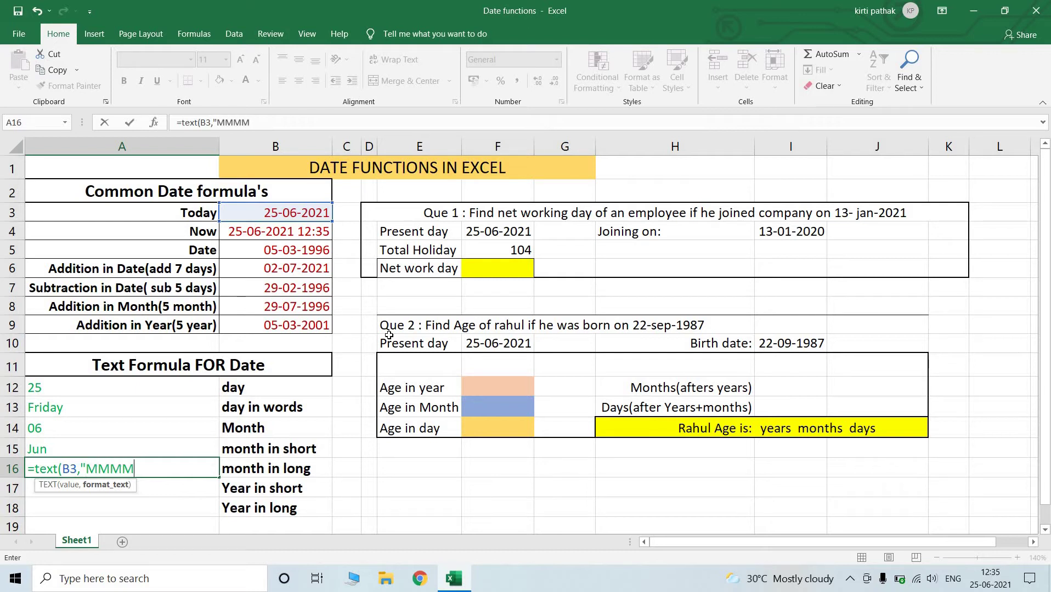
pyautogui.write('")')
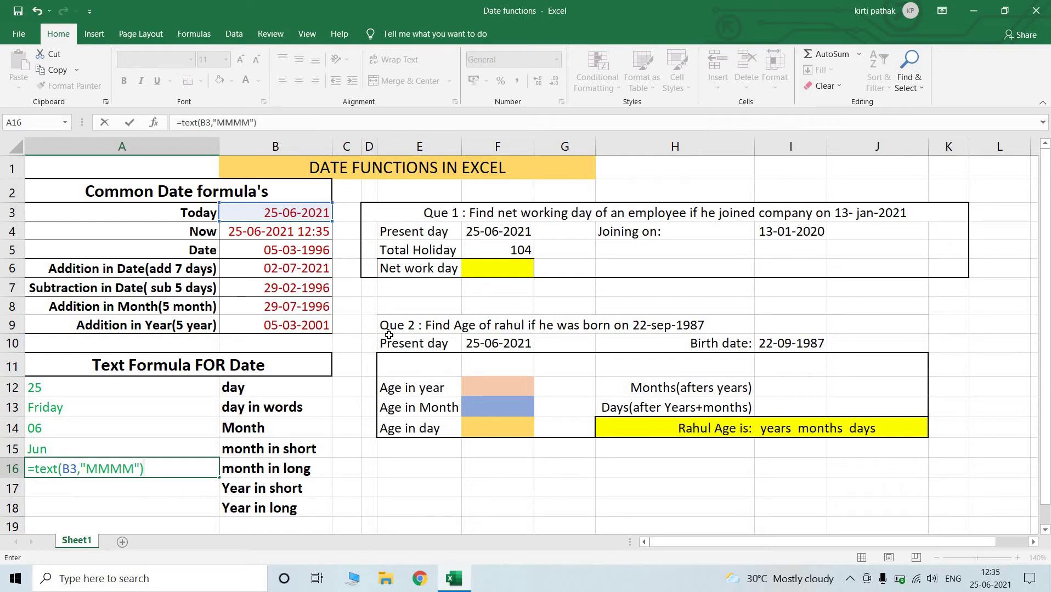
pyautogui.press('Return')
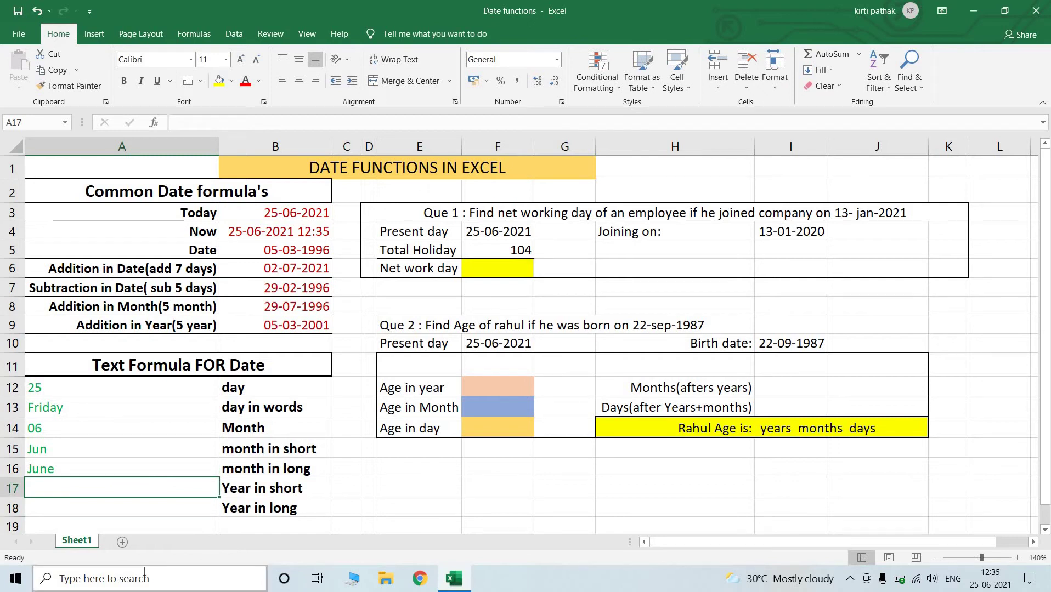
# - Change the date reference in the A16 month formula to B7, the date with 5 days subtracted
pyautogui.click(293, 212)
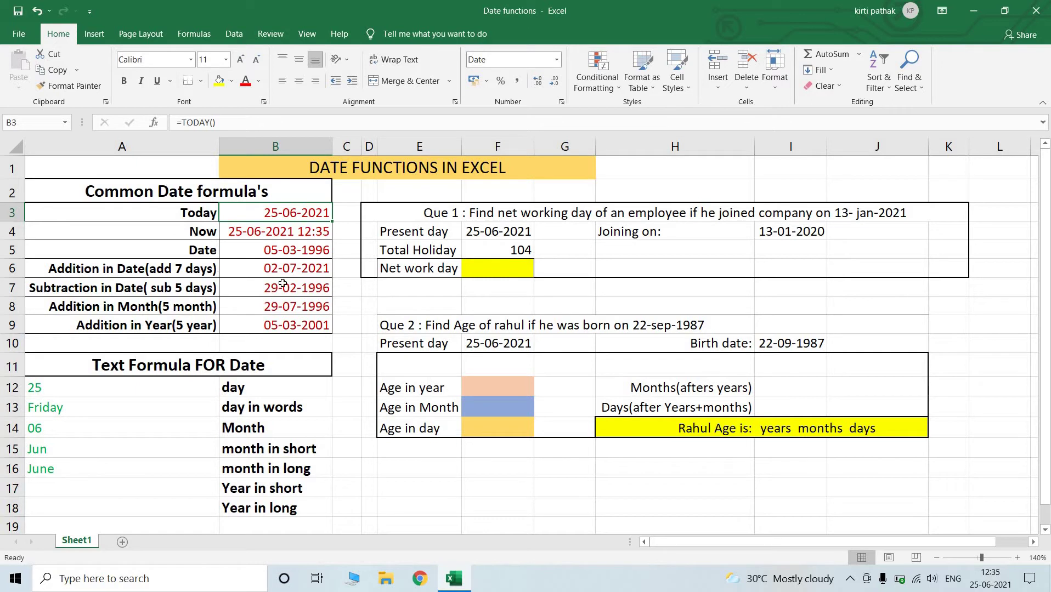
pyautogui.click(68, 476)
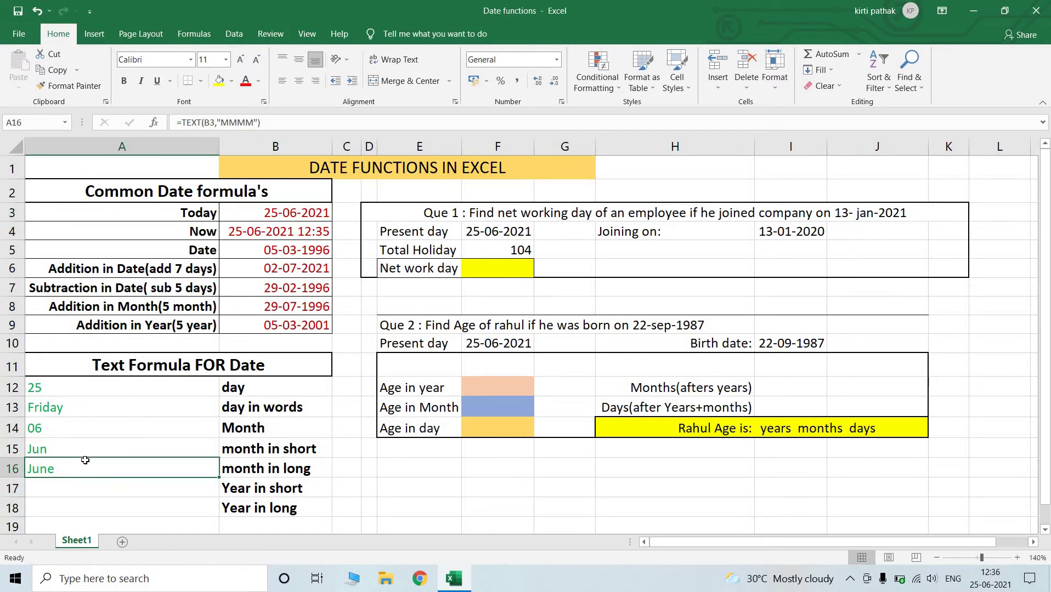
pyautogui.doubleClick(93, 465)
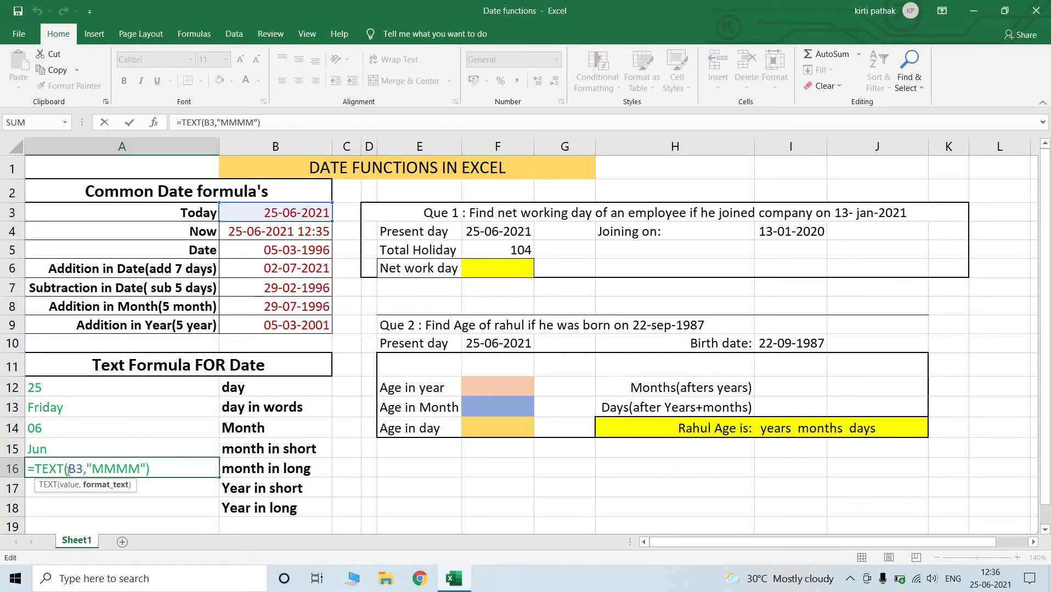
pyautogui.click(82, 470)
pyautogui.press('BackSpace')
pyautogui.press('BackSpace')
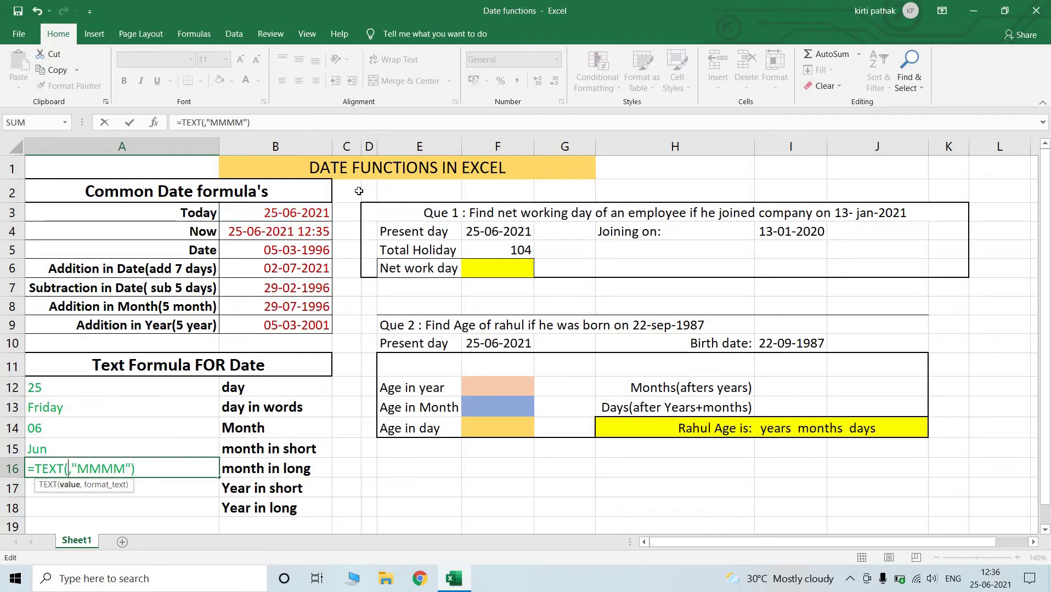
pyautogui.click(292, 291)
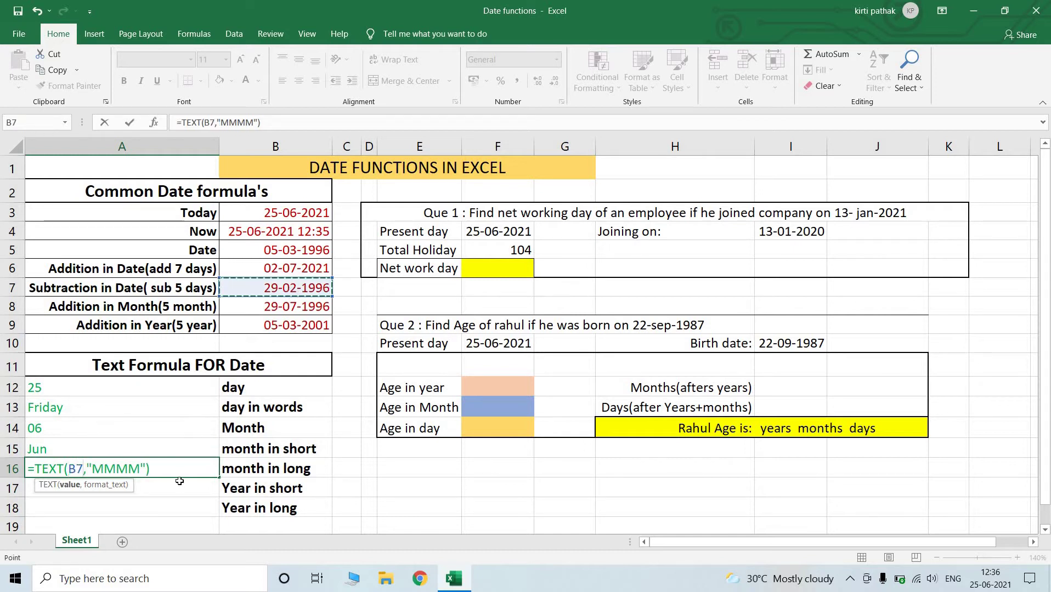
pyautogui.press('Return')
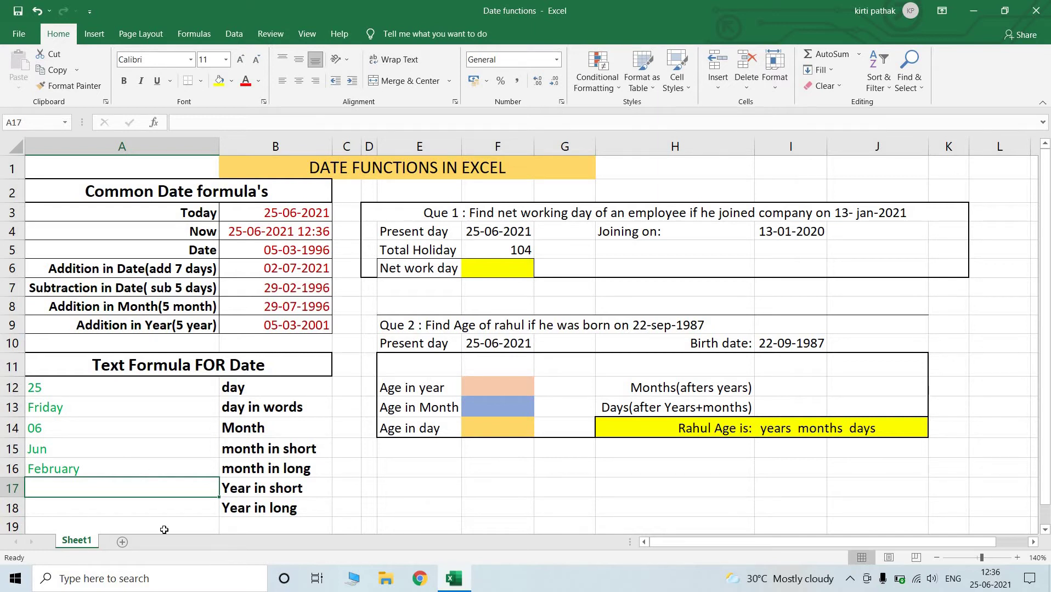
pyautogui.click(134, 473)
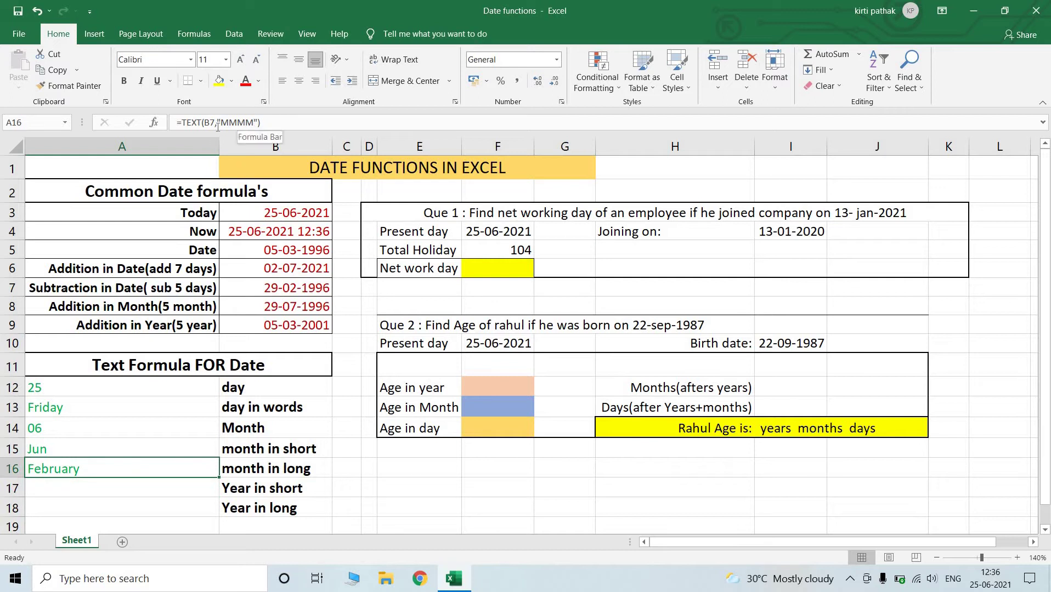
# - Enter =TEXT(B8,"Y") in A17 for the short year
pyautogui.click(104, 487)
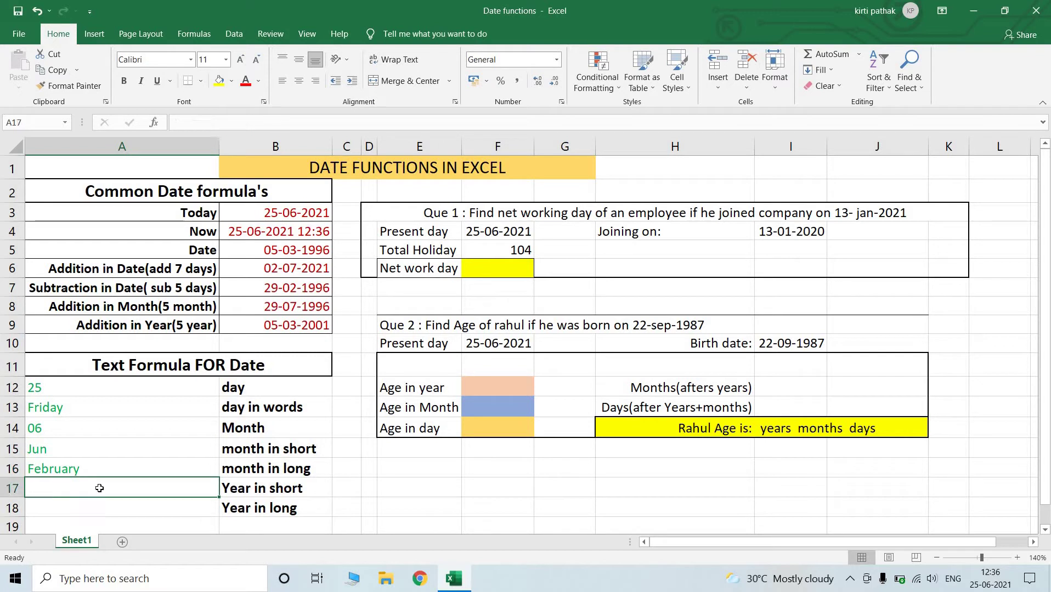
pyautogui.write('=text')
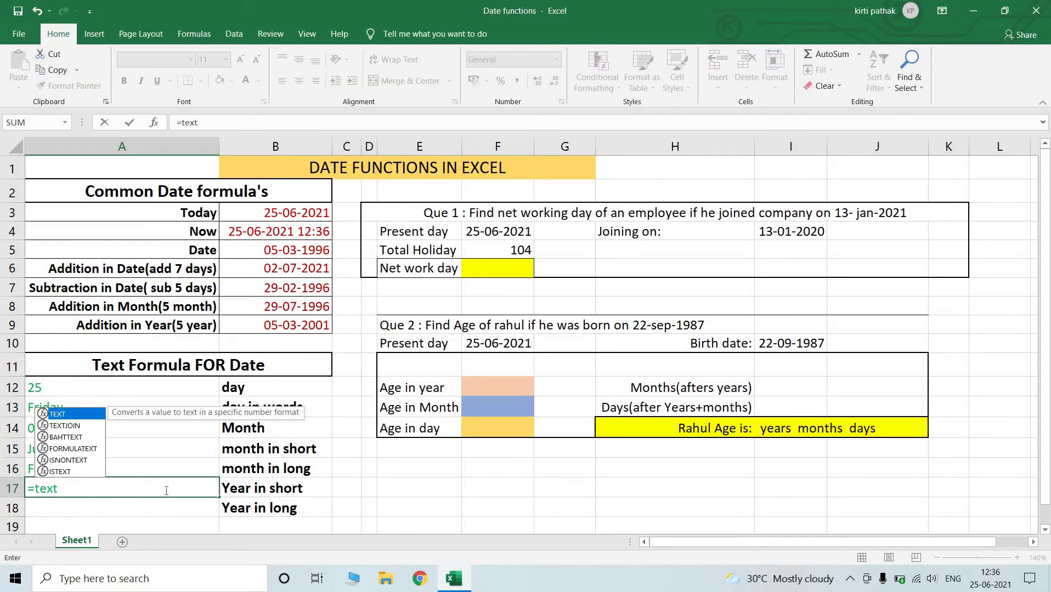
pyautogui.write('(')
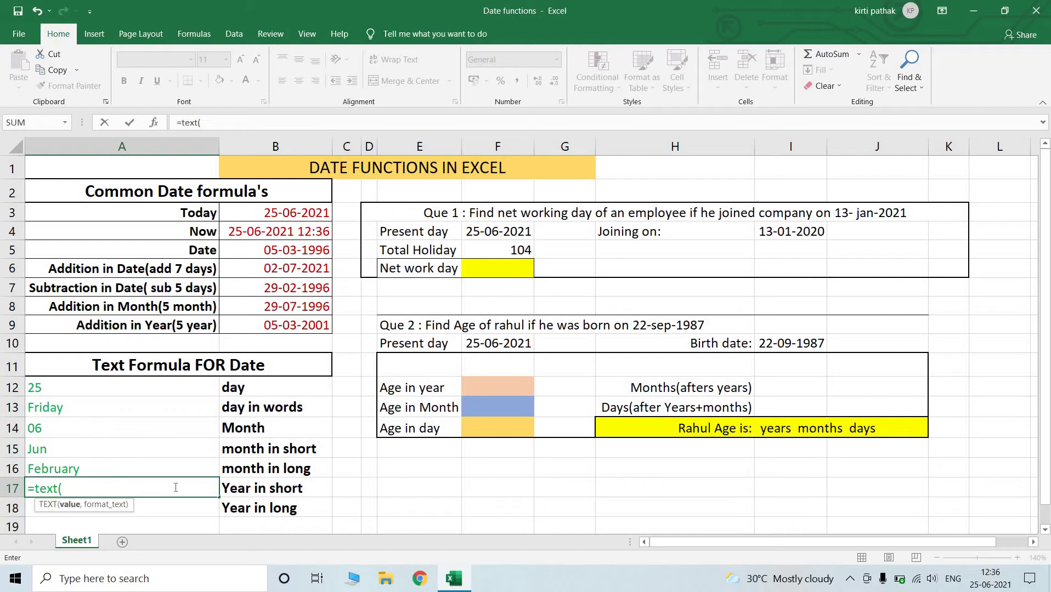
pyautogui.click(268, 307)
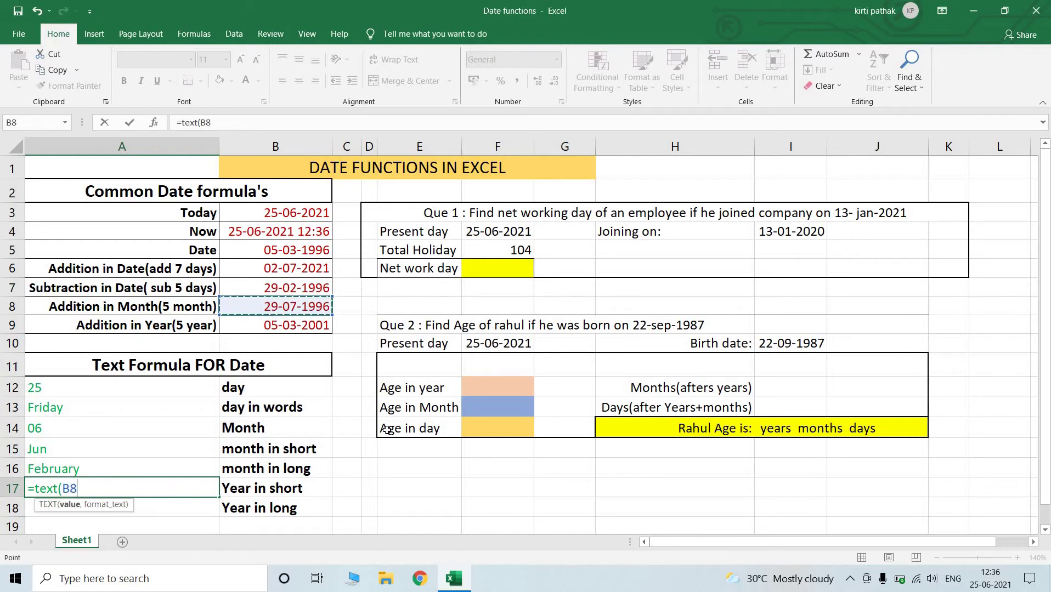
pyautogui.write(',"')
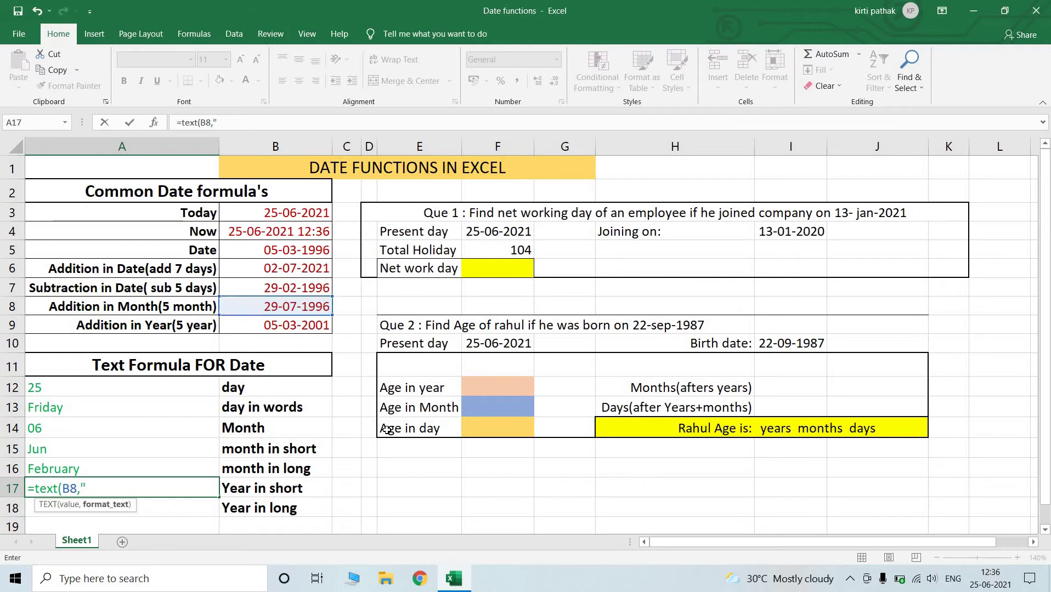
pyautogui.write('Y")')
pyautogui.press('Return')
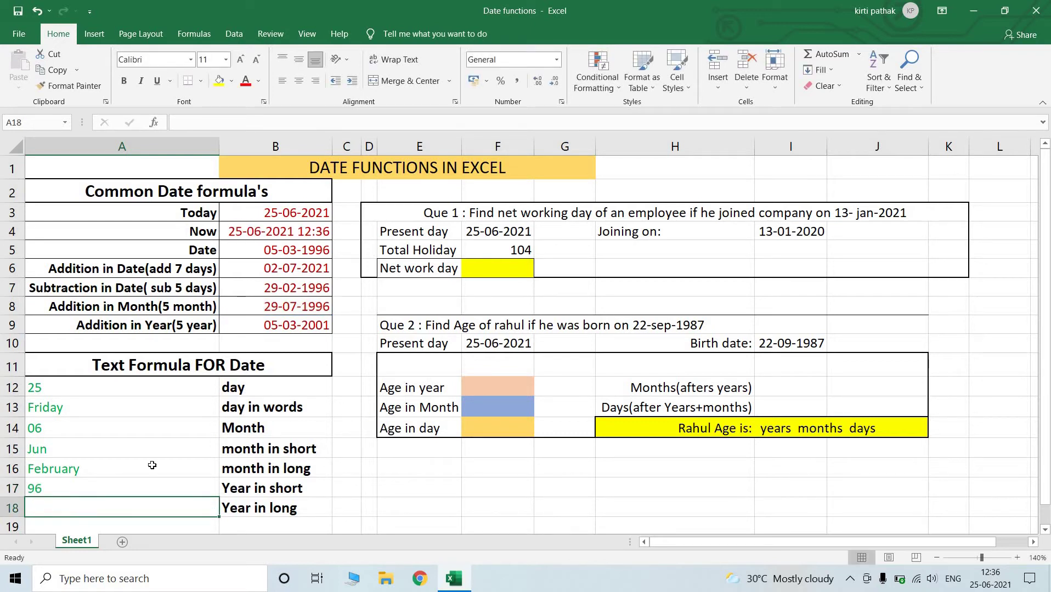
# - Lengthen the format code in the A17 year formula to "YY"
pyautogui.doubleClick(98, 487)
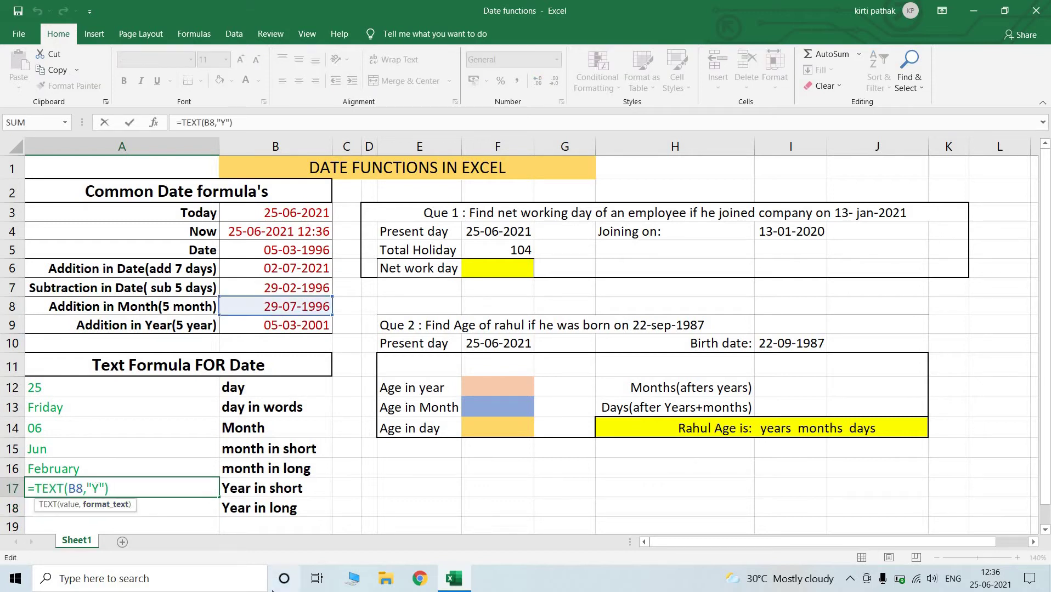
pyautogui.write('Y')
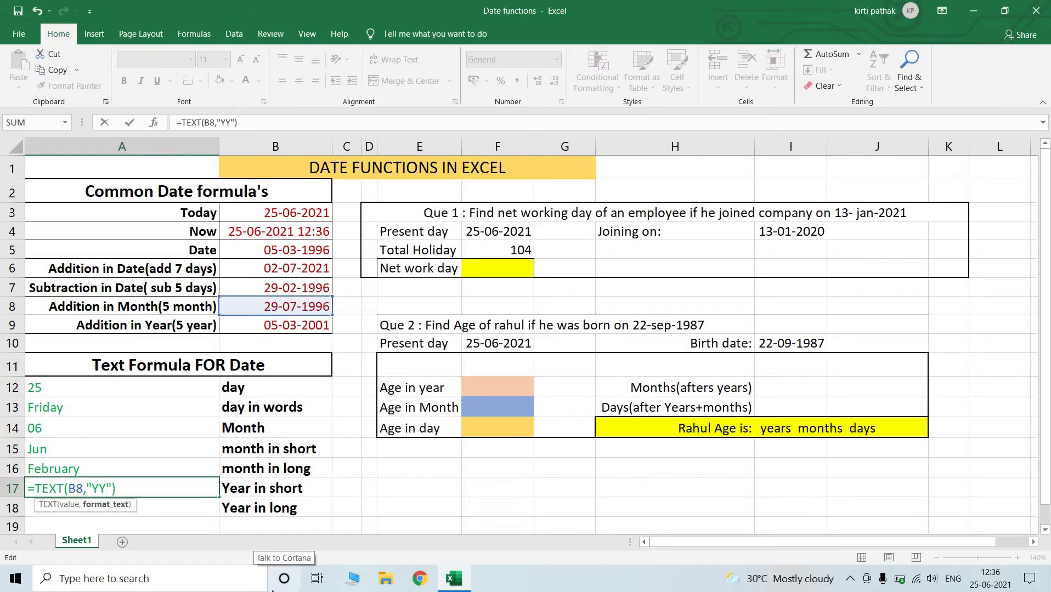
pyautogui.press('Return')
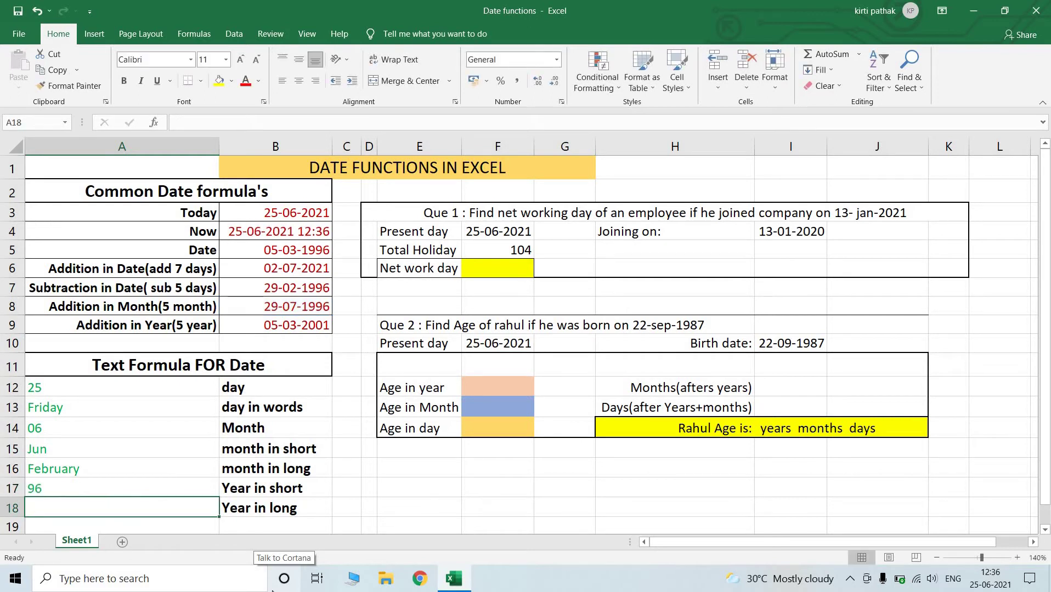
pyautogui.press('Up')
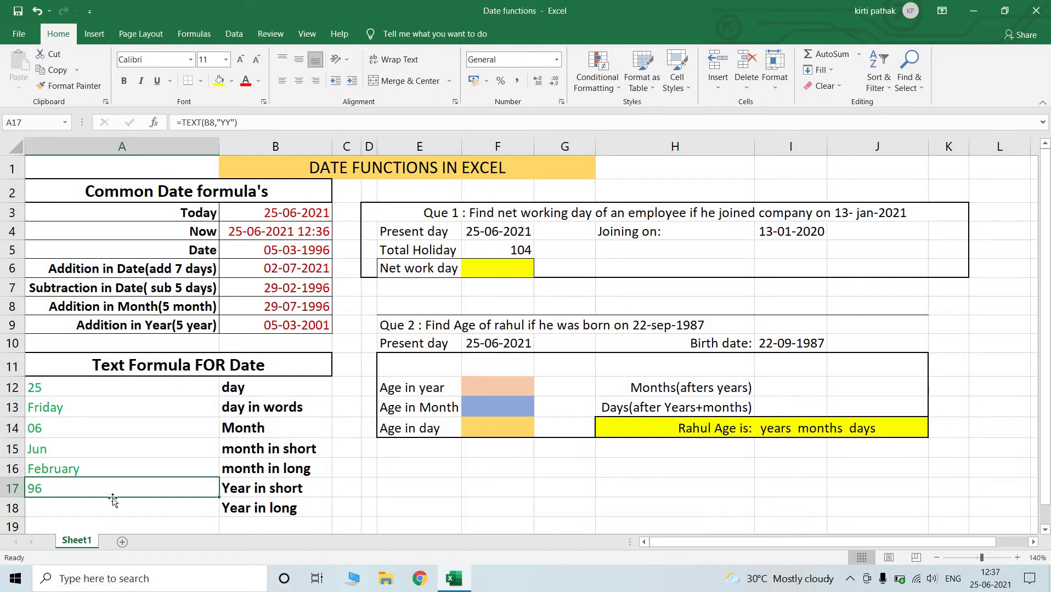
# - Enter =TEXT(B7,"YYYY") in A18 for the long year
pyautogui.click(63, 505)
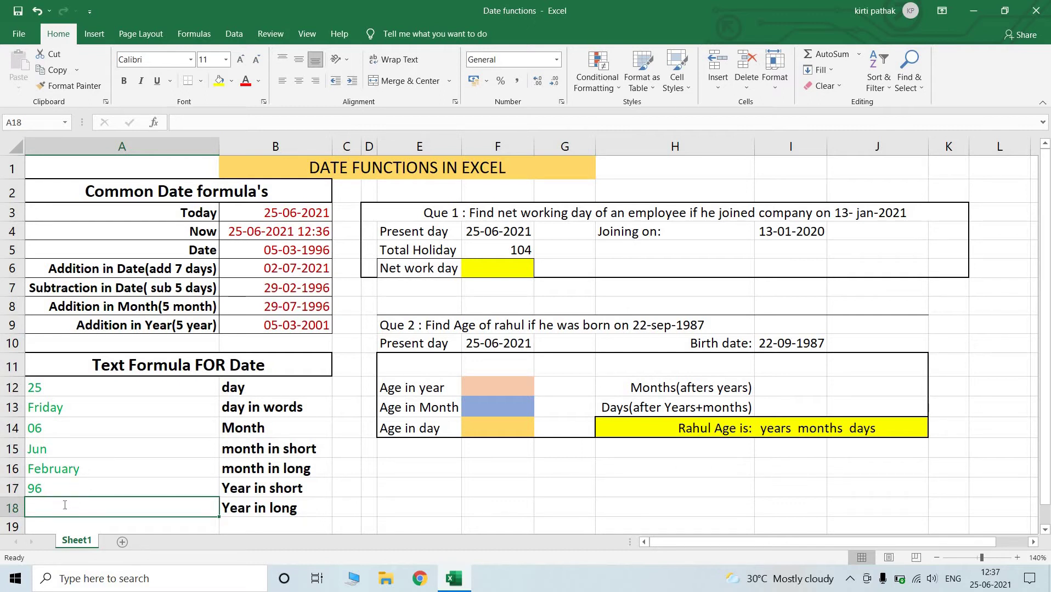
pyautogui.write('=text')
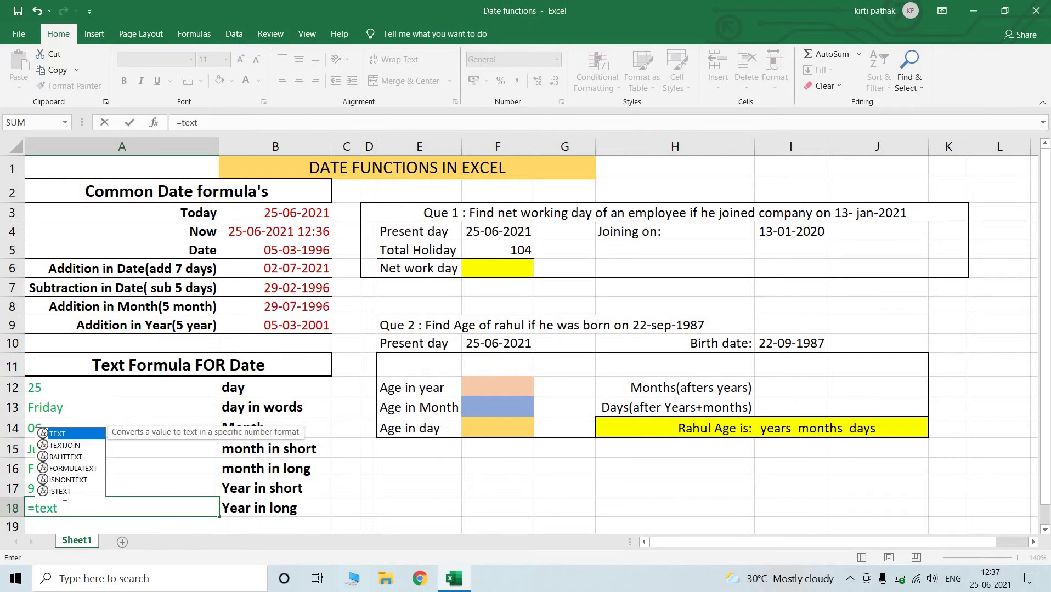
pyautogui.write('(')
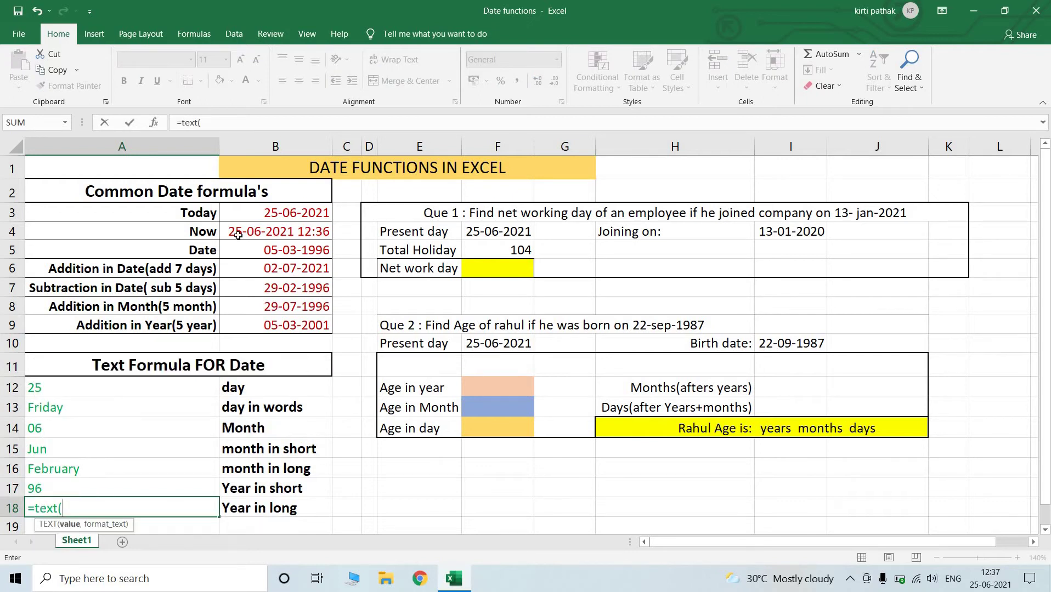
pyautogui.click(317, 291)
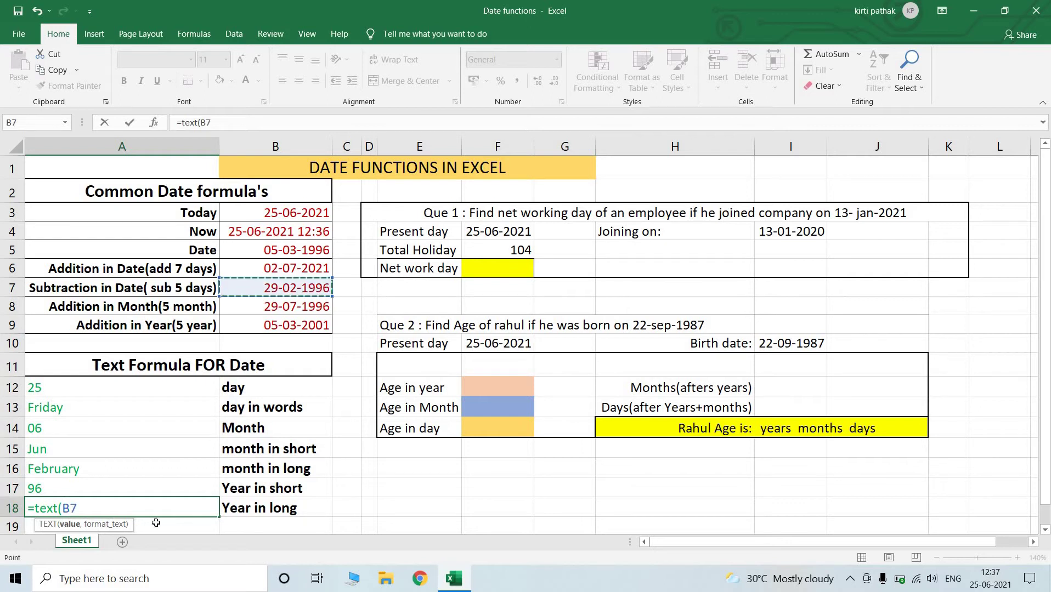
pyautogui.write(',')
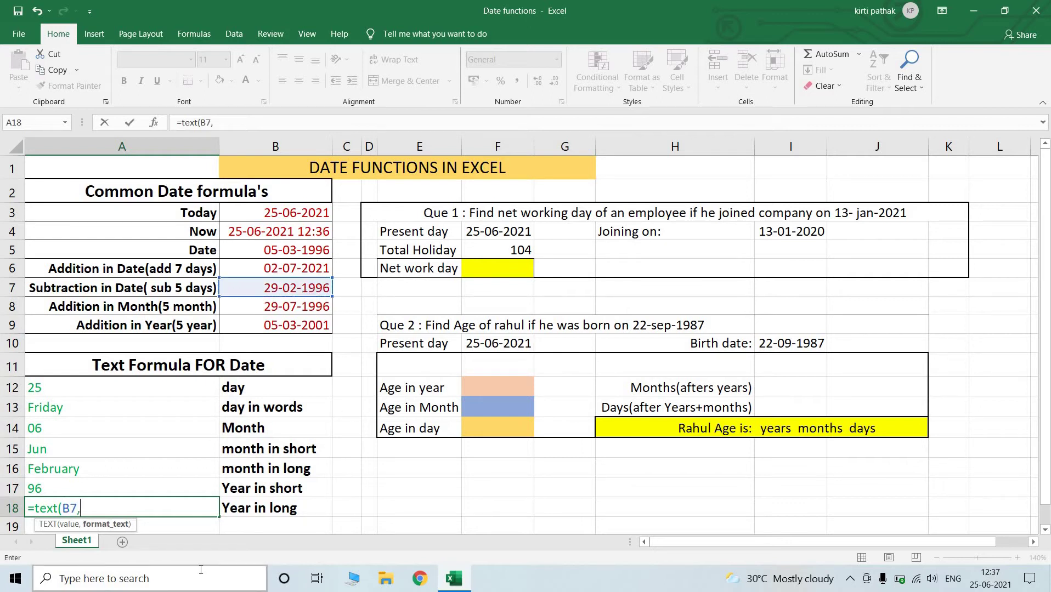
pyautogui.write('"YYYY")')
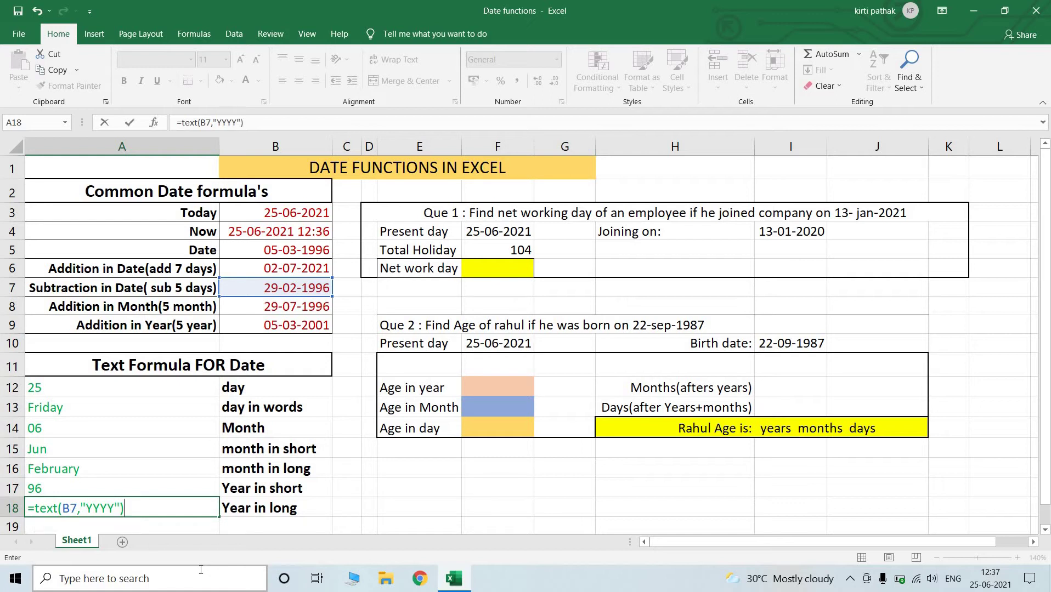
pyautogui.press('Return')
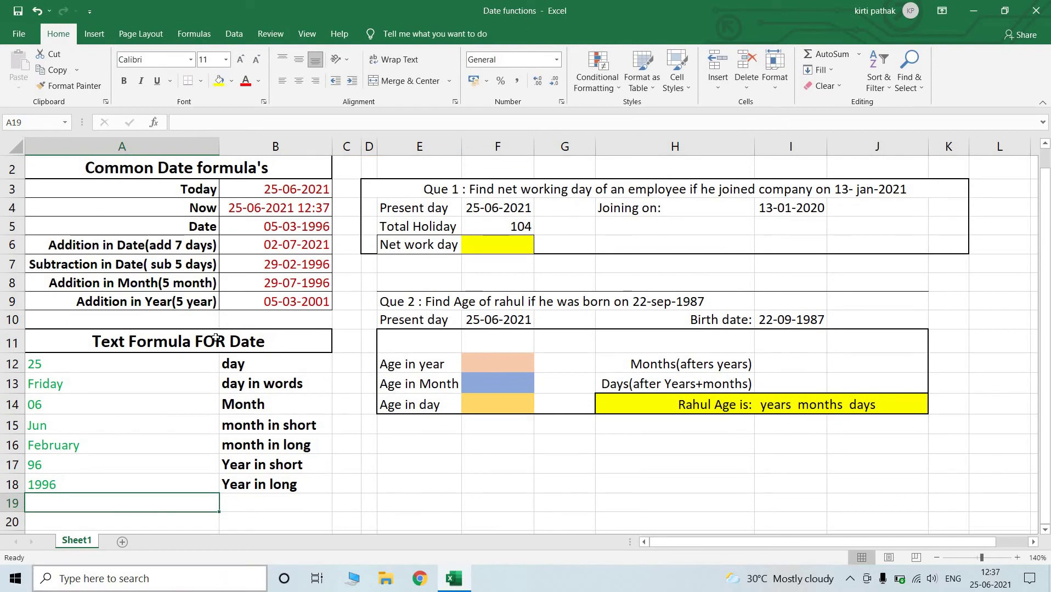
# - Shorten the format code in the A18 year formula to "YYY"
pyautogui.doubleClick(80, 485)
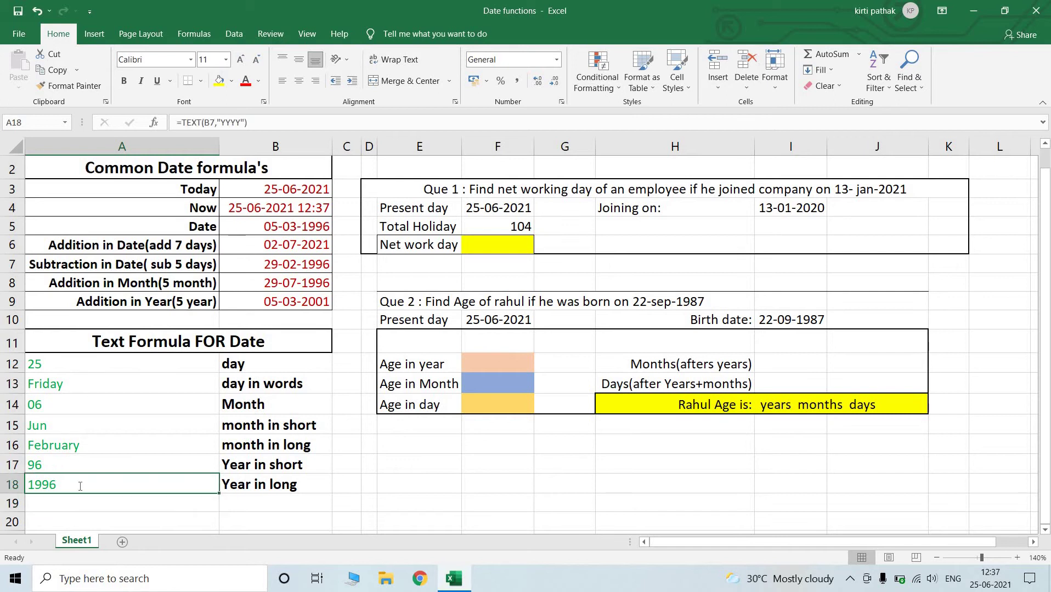
pyautogui.click(110, 486)
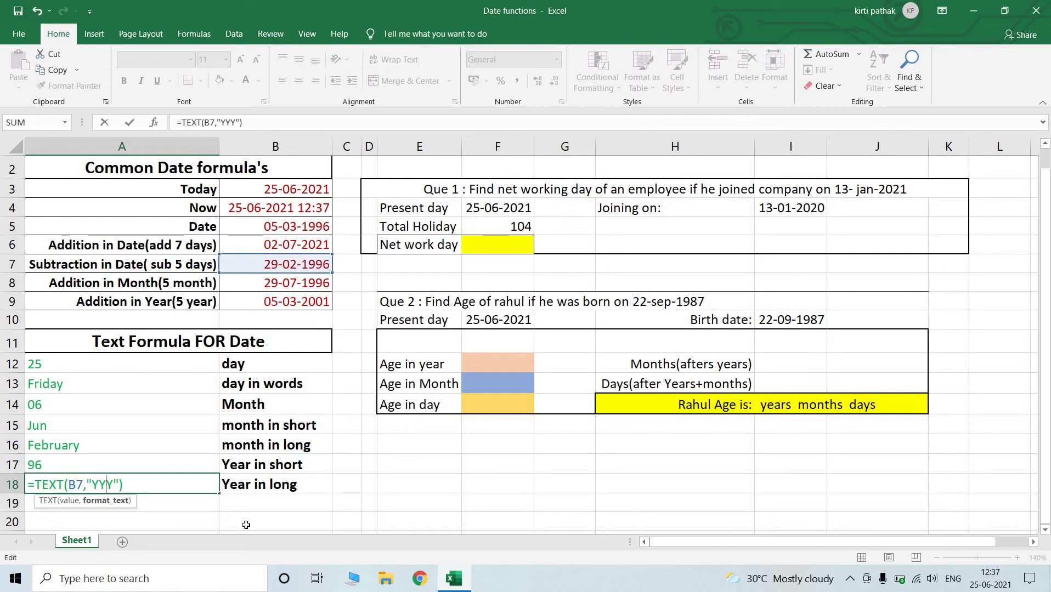
pyautogui.press('Return')
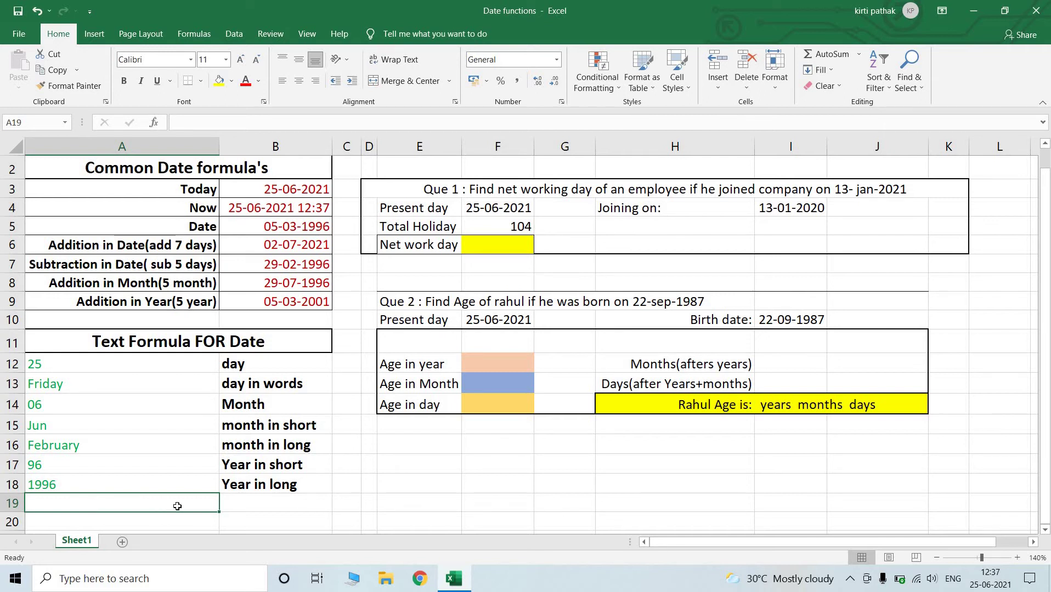
# - Enter =TEXT(B3,"DDDD"&" MMMM "&" YYYY") in A19 to combine weekday, full month name and year
pyautogui.write('=text(B3,"')
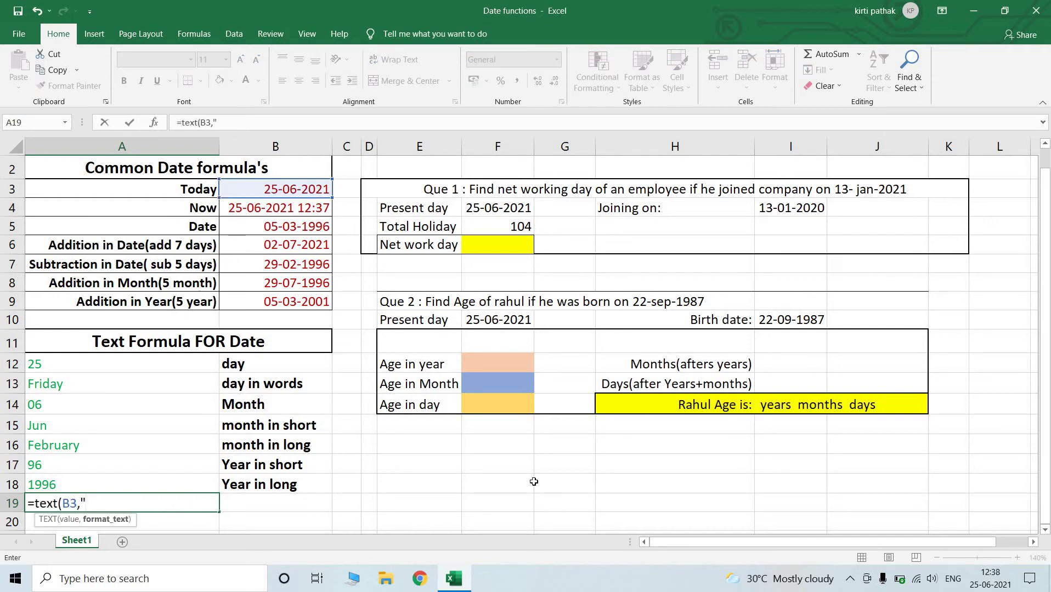
pyautogui.write('DDDD")')
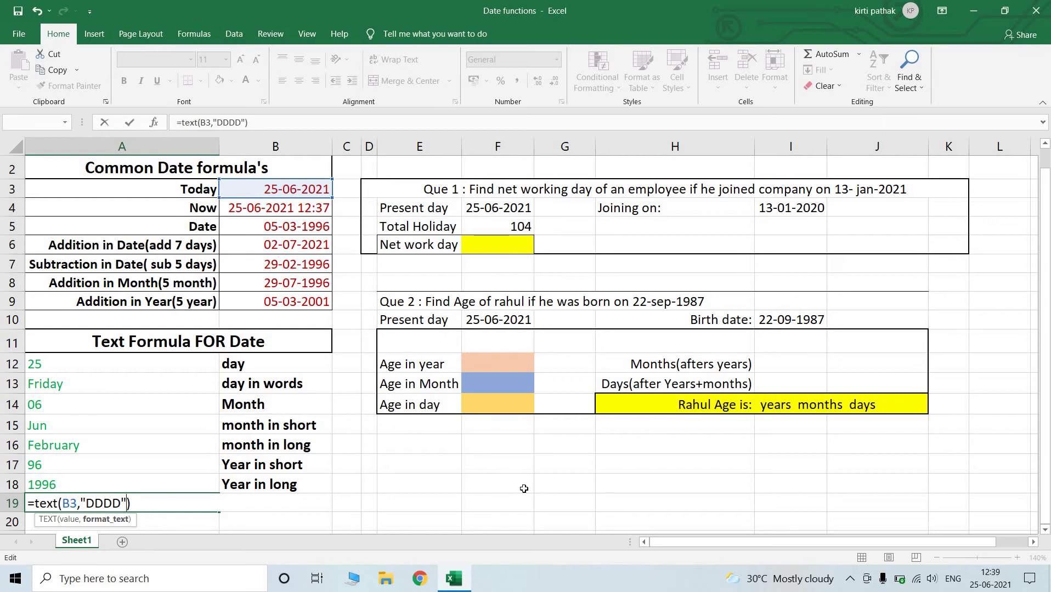
pyautogui.write('&')
pyautogui.write('"')
pyautogui.write(' MMMM')
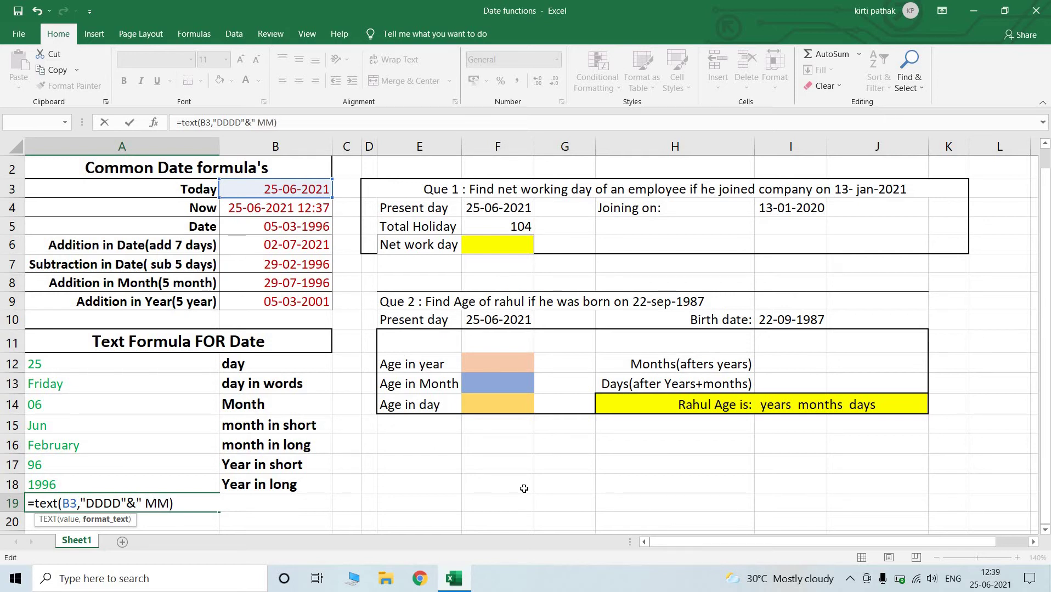
pyautogui.write('"')
pyautogui.press('BackSpace')
pyautogui.write('"&')
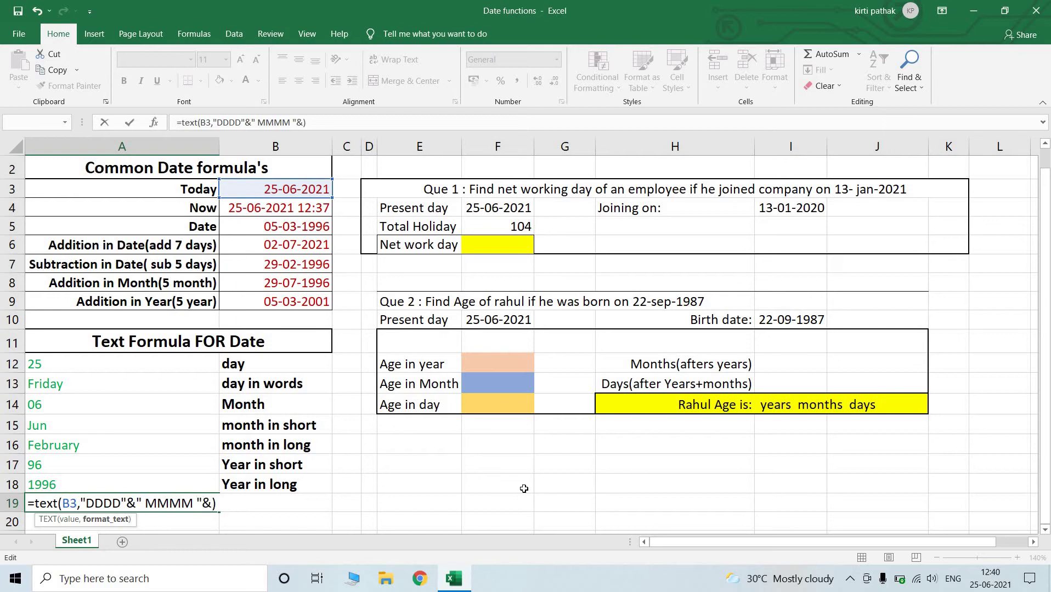
pyautogui.press('Right')
pyautogui.press('BackSpace')
pyautogui.write('" YYYY"')
pyautogui.press('Return')
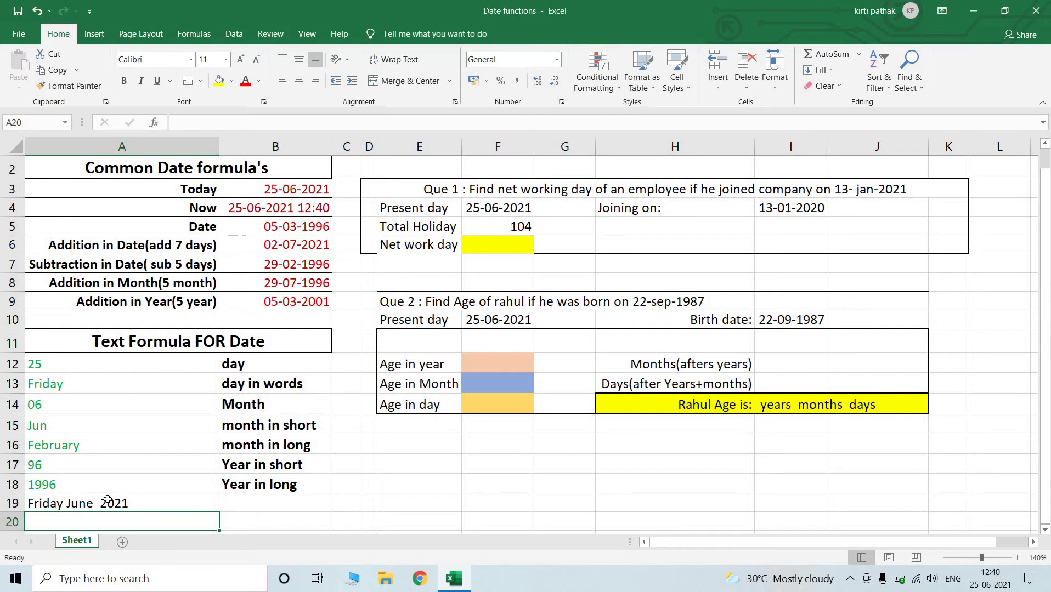
# - Shorten the day code in the A19 formula to "DD" for the day number
pyautogui.click(108, 500)
pyautogui.doubleClick(109, 501)
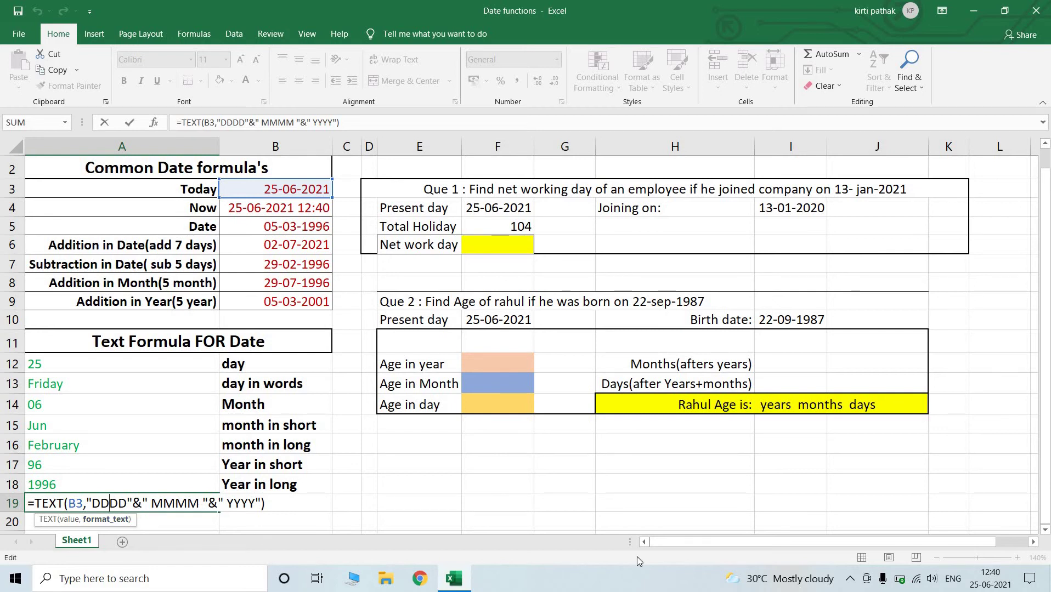
pyautogui.click(338, 519)
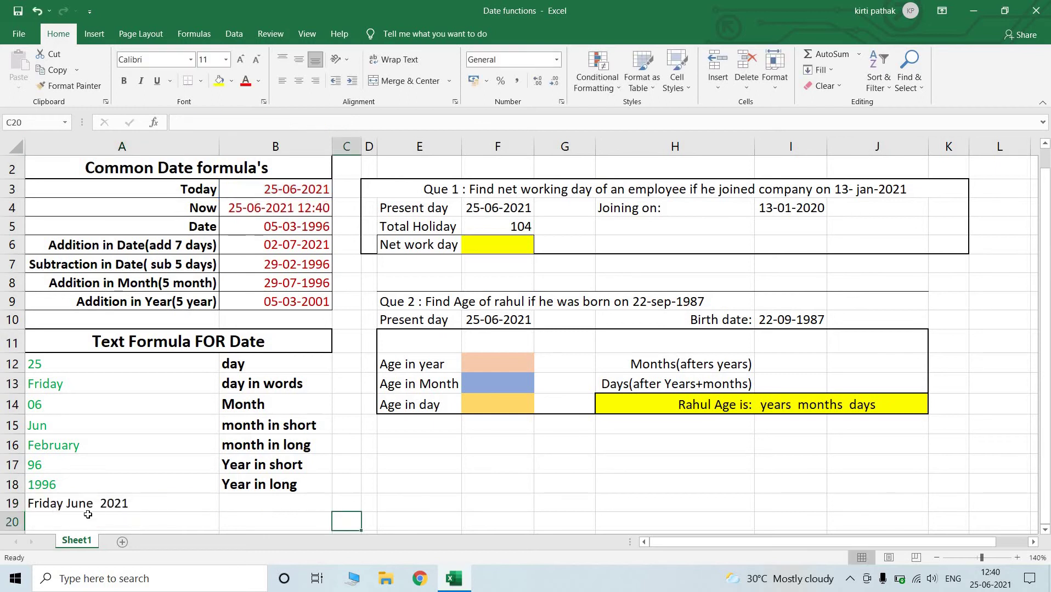
pyautogui.click(118, 504)
pyautogui.doubleClick(119, 504)
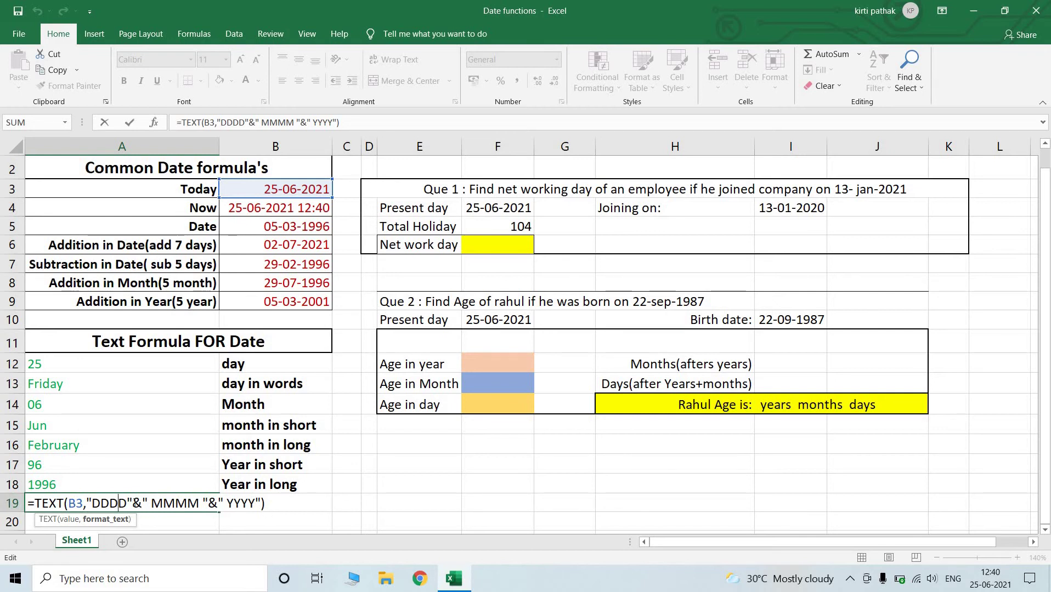
pyautogui.click(109, 507)
pyautogui.press('Delete')
pyautogui.press('Delete')
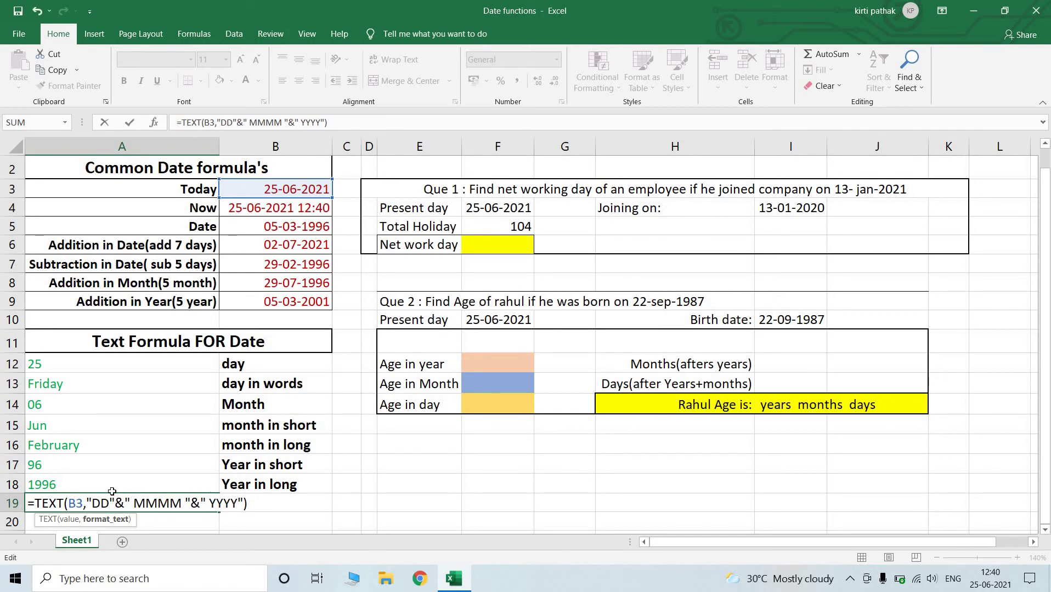
pyautogui.press('Return')
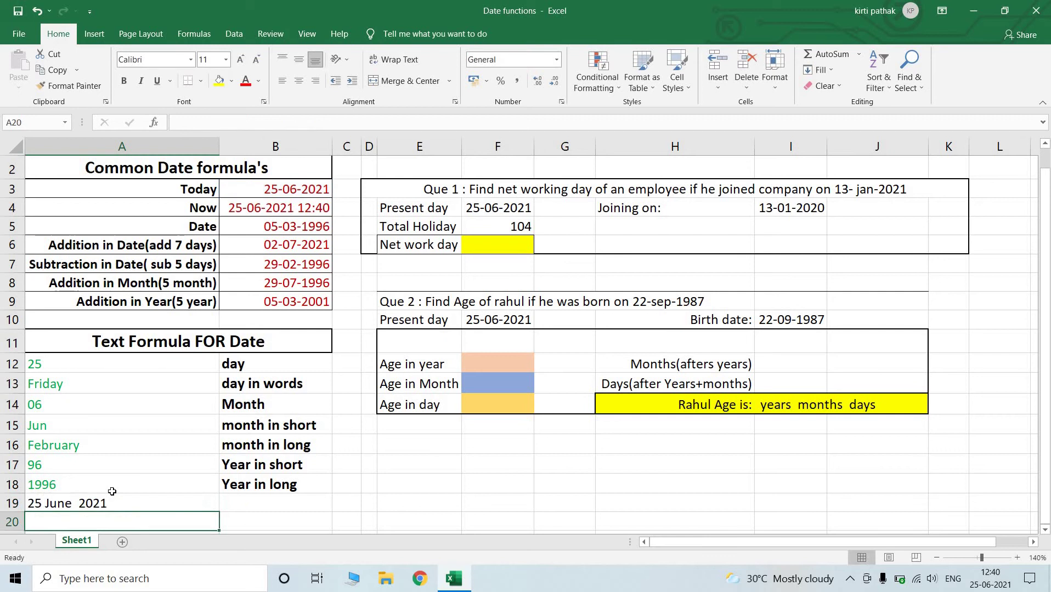
# - Put a comma before MMMM in the A19 formula and replace the space after it with a hyphen, giving " ,MMMM-"
pyautogui.click(62, 506)
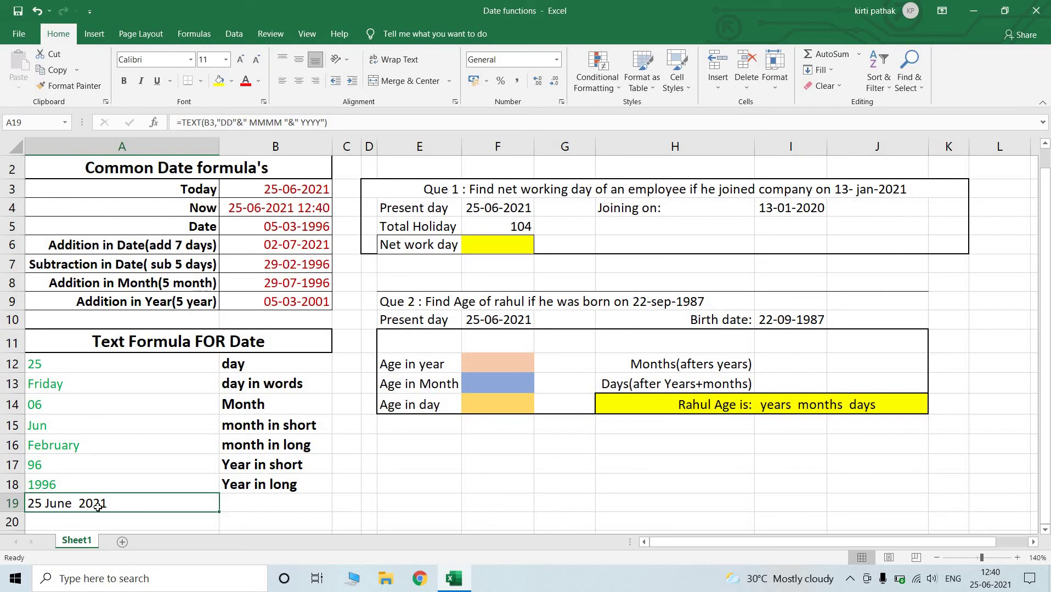
pyautogui.doubleClick(98, 507)
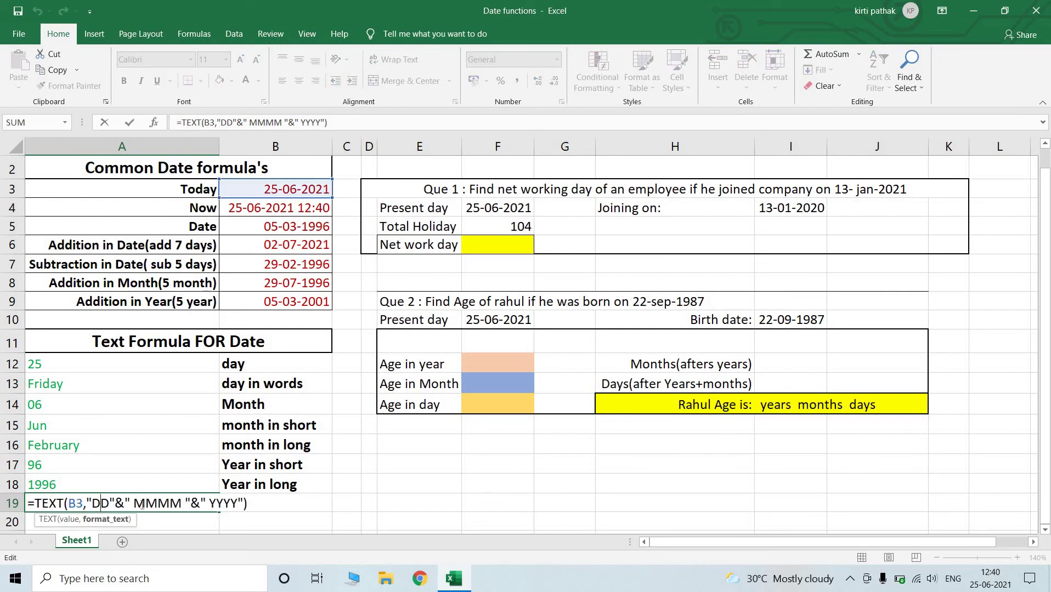
pyautogui.click(134, 505)
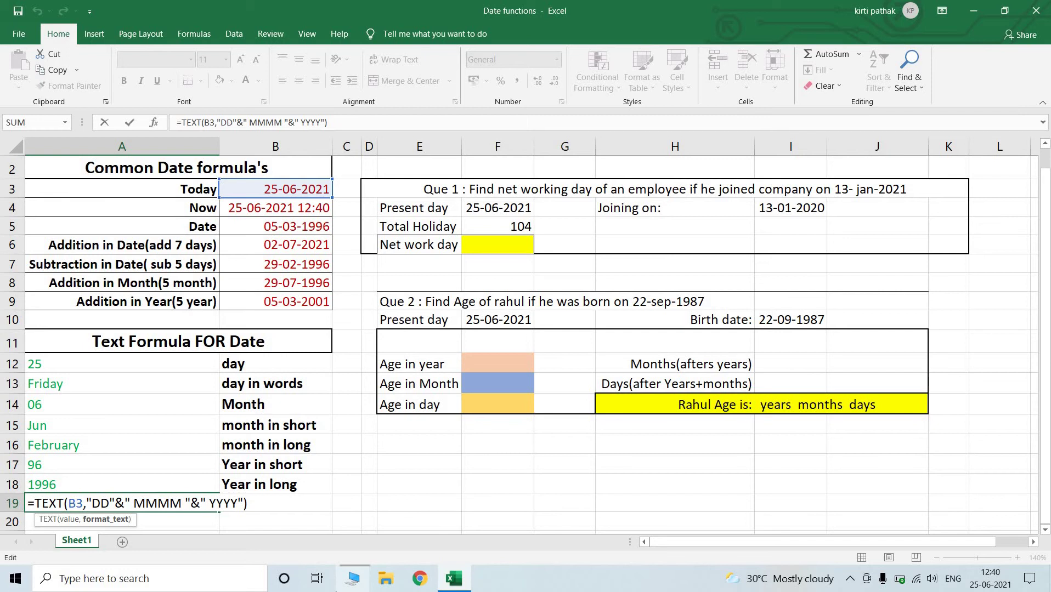
pyautogui.write(',')
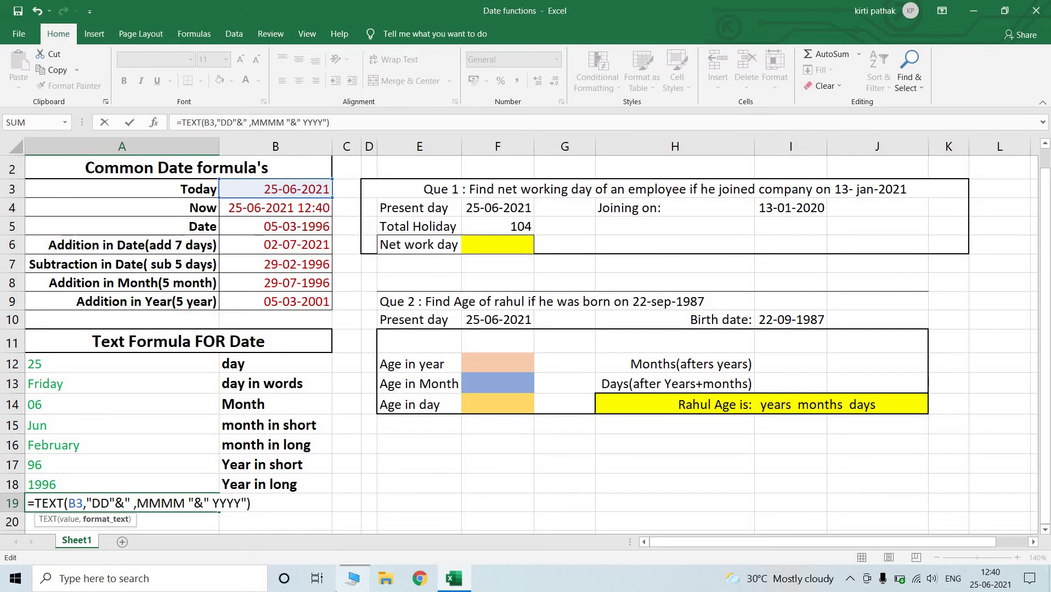
pyautogui.press('Right')
pyautogui.press('Right')
pyautogui.press('Right')
pyautogui.press('BackSpace')
pyautogui.write('-')
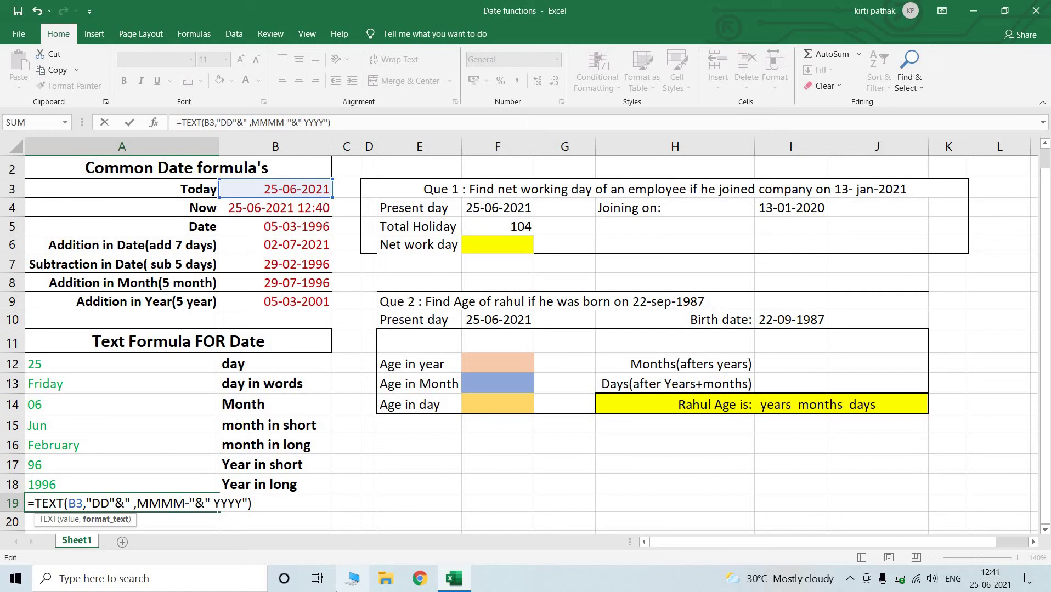
pyautogui.press('Return')
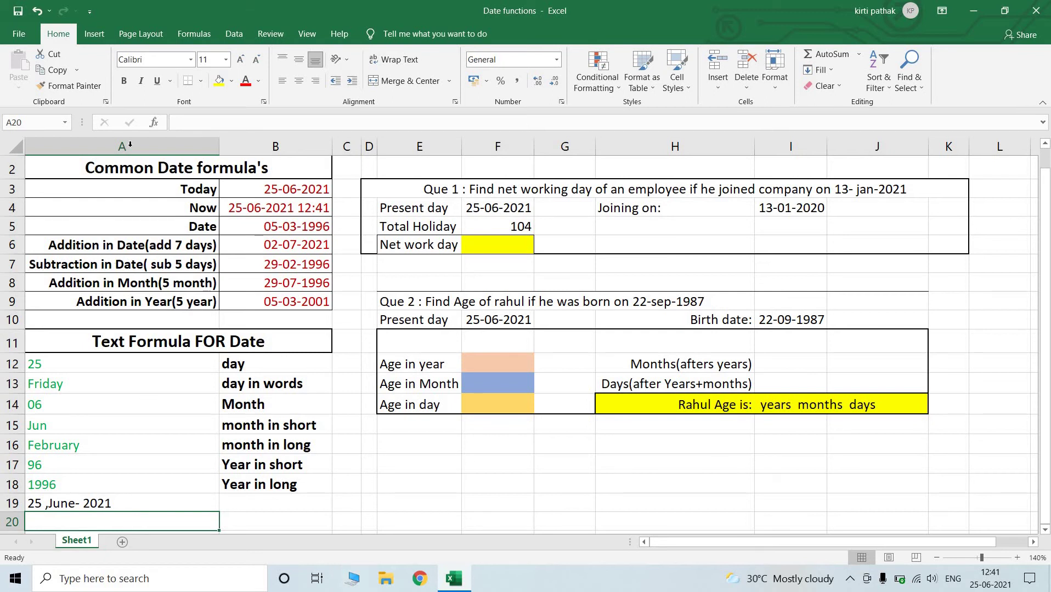
# - Examine the day, month and year format codes in the combined date formula in A19
pyautogui.click(153, 505)
pyautogui.doubleClick(153, 505)
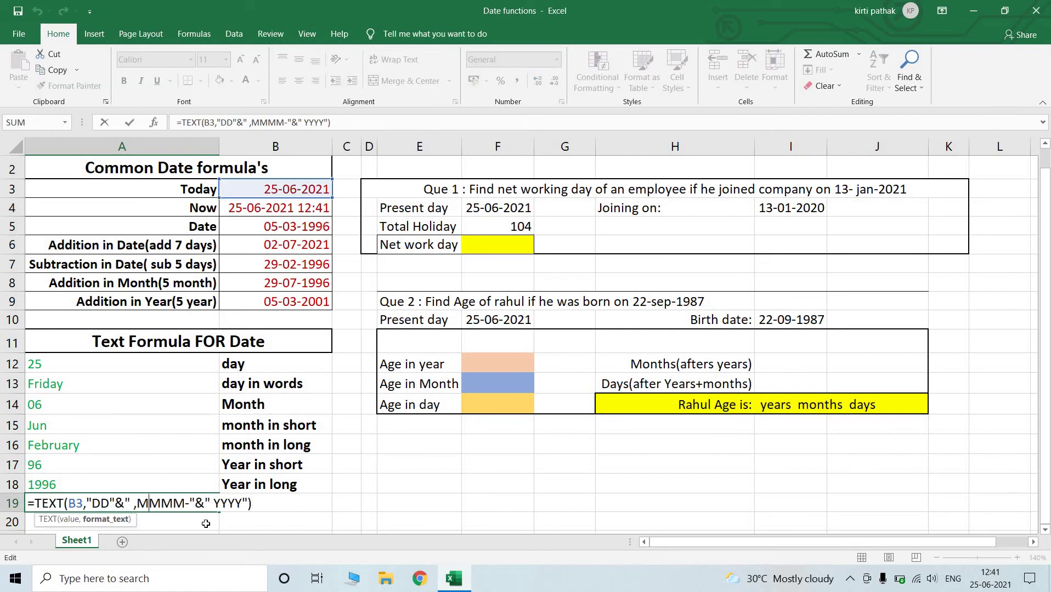
pyautogui.doubleClick(97, 504)
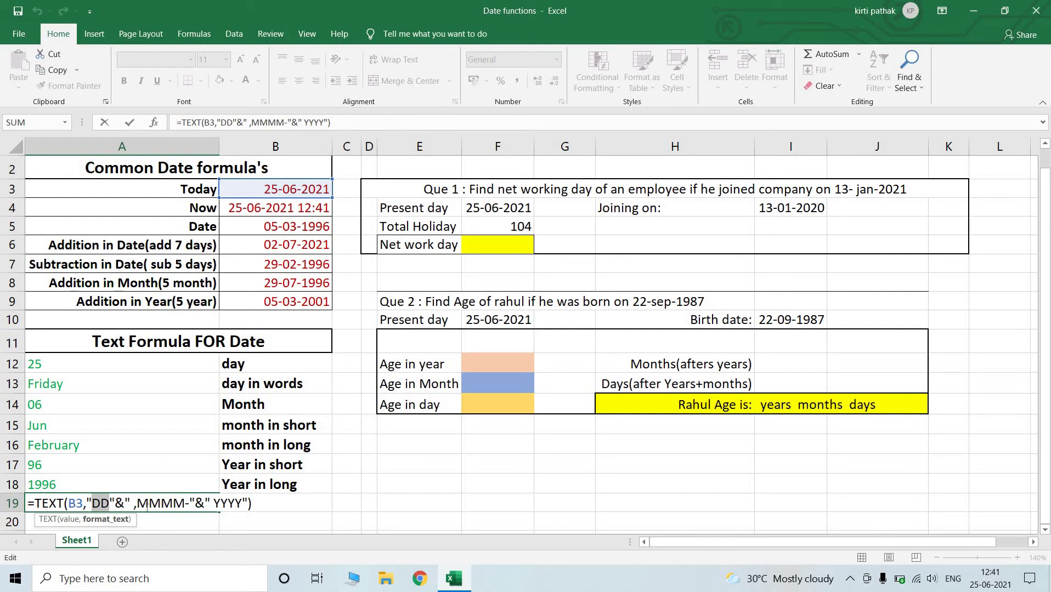
pyautogui.click(122, 504)
pyautogui.click(273, 509)
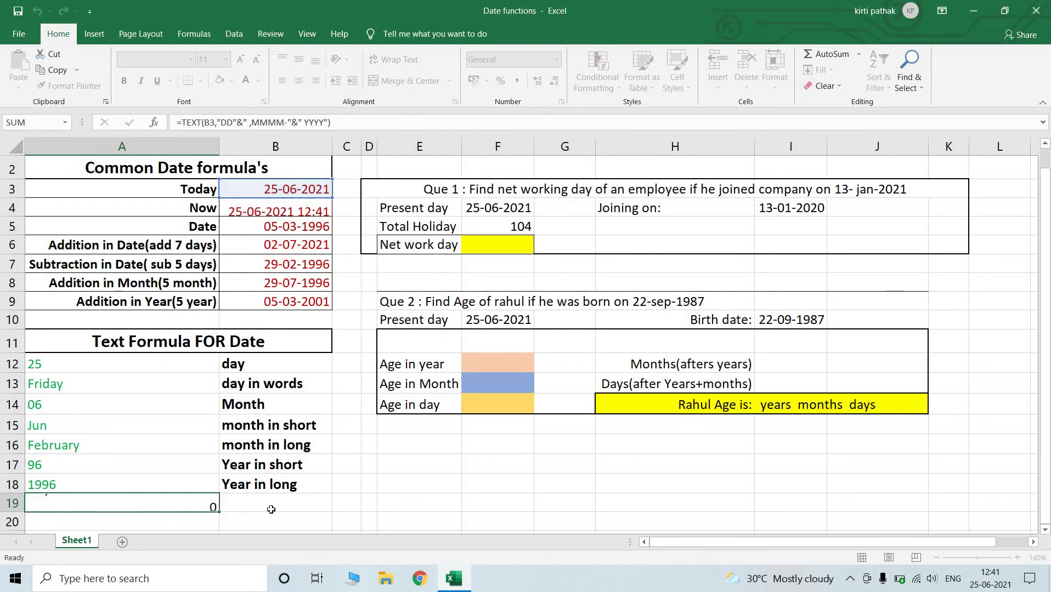
pyautogui.press('Return')
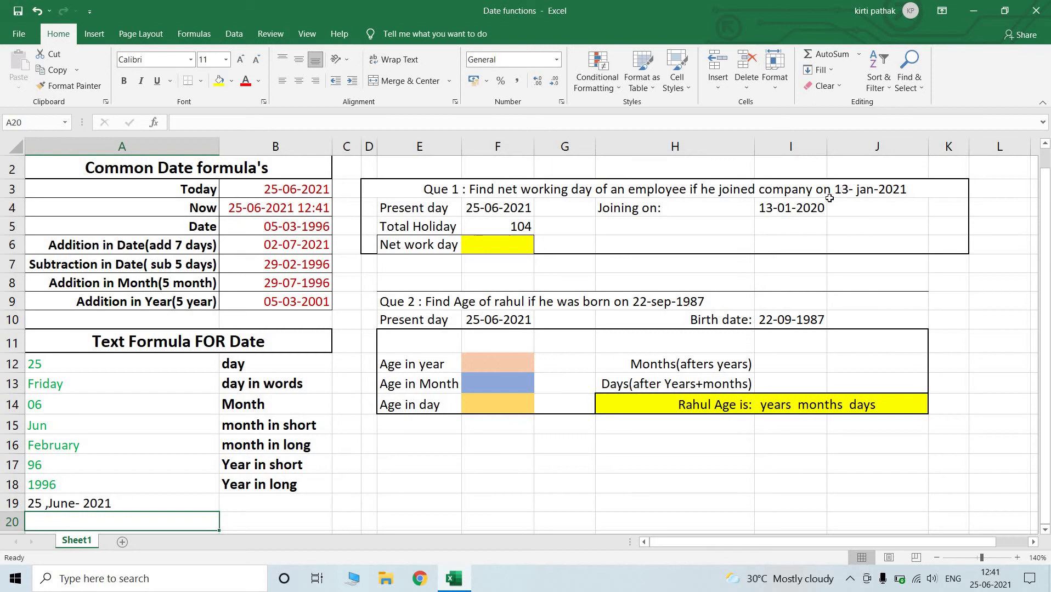
# - Enter =NETWORKDAYS(I4,F4,104) in F6 to calculate the net working days from the joining date to the present day
pyautogui.click(487, 208)
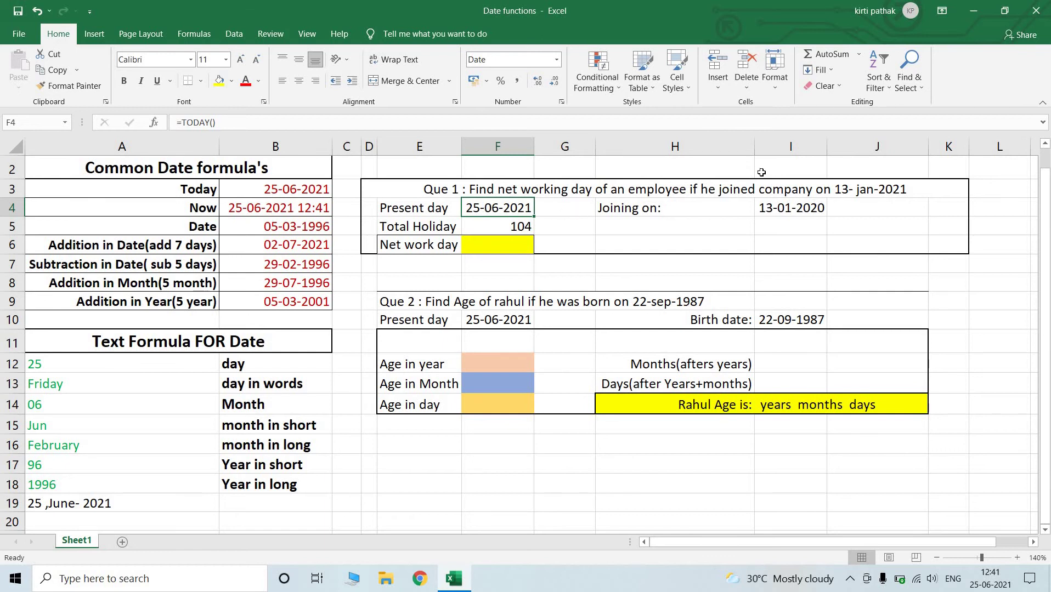
pyautogui.click(516, 229)
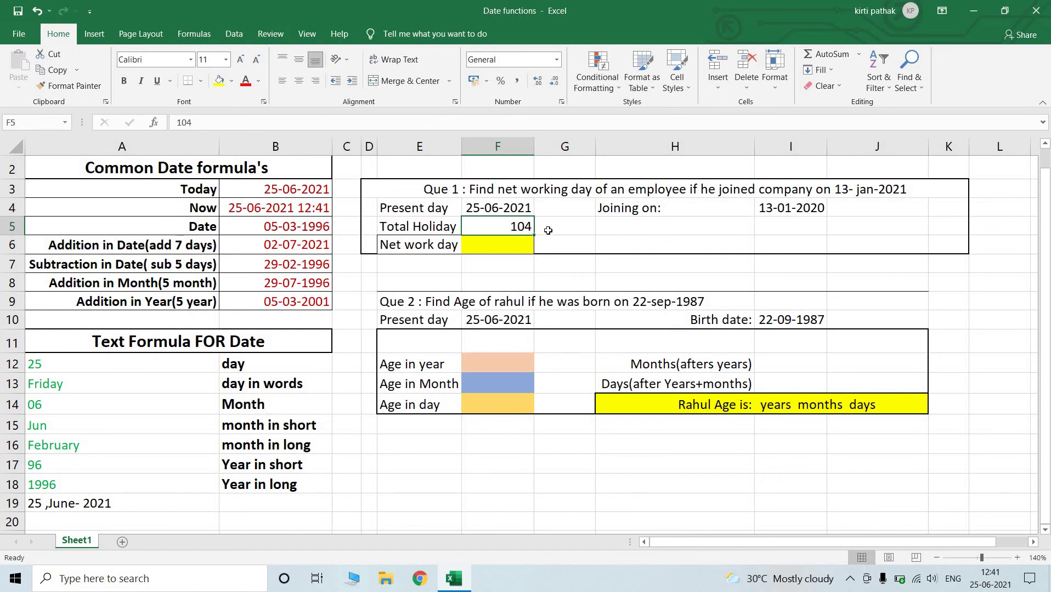
pyautogui.click(497, 247)
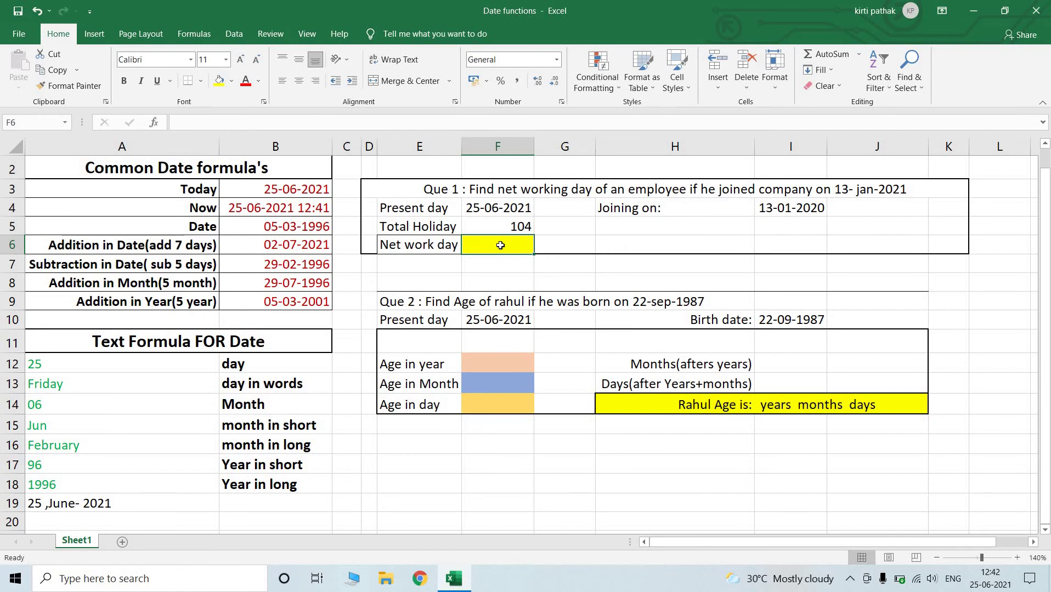
pyautogui.write('=net')
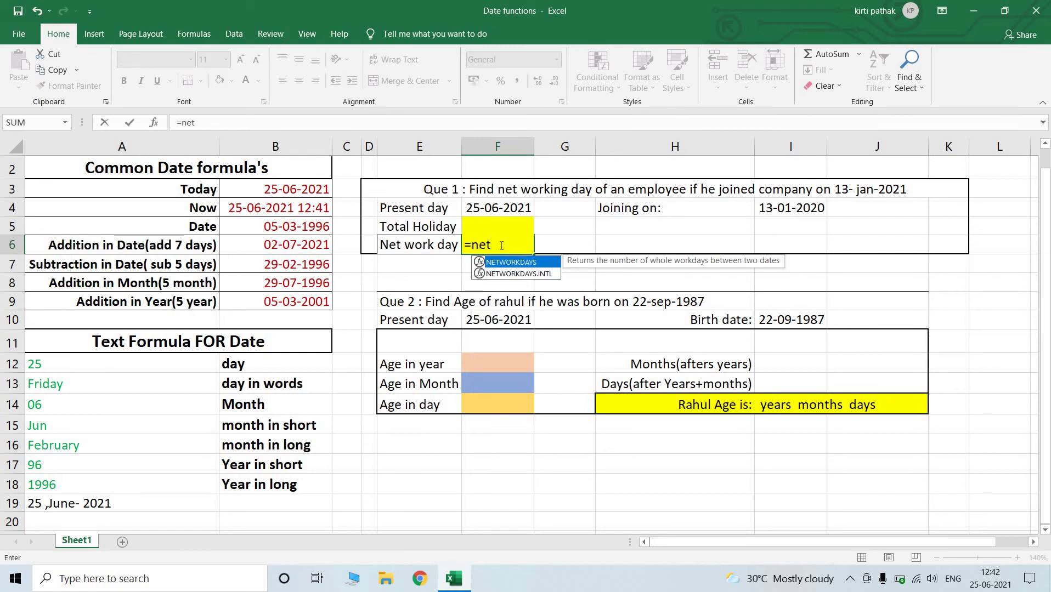
pyautogui.press('Tab')
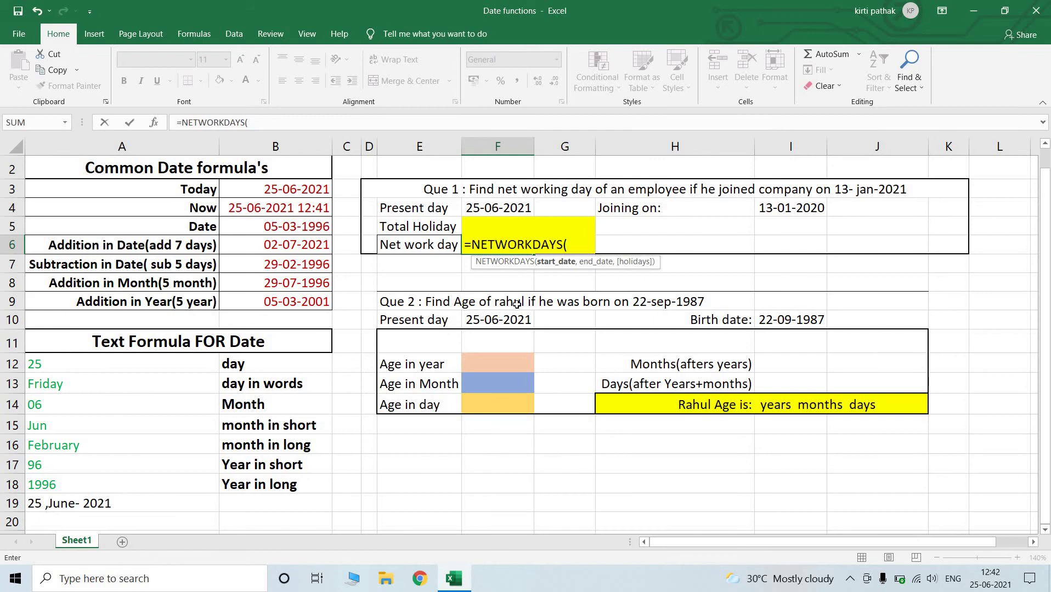
pyautogui.click(787, 210)
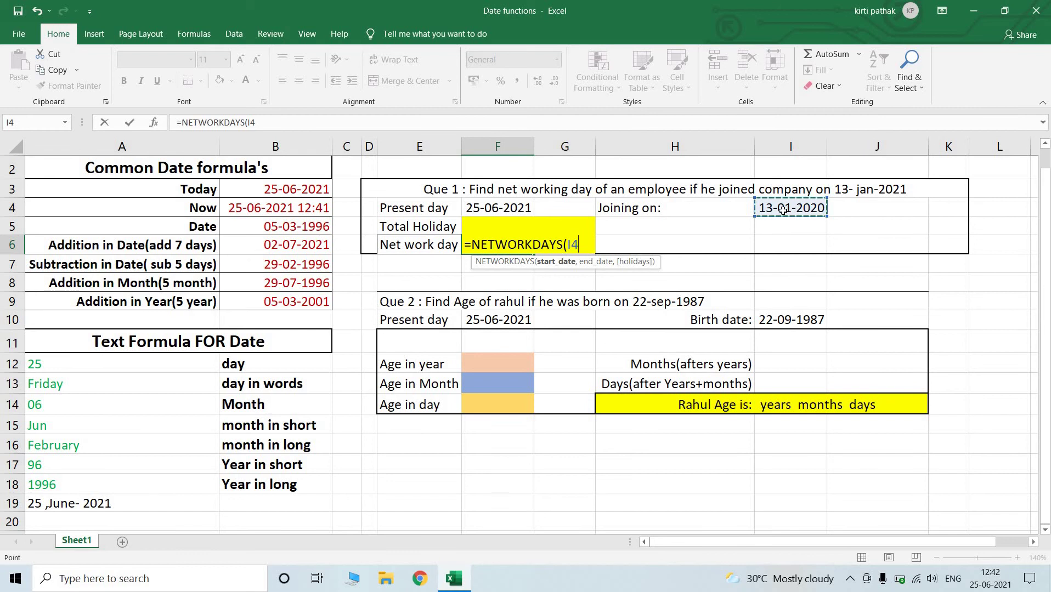
pyautogui.write(',')
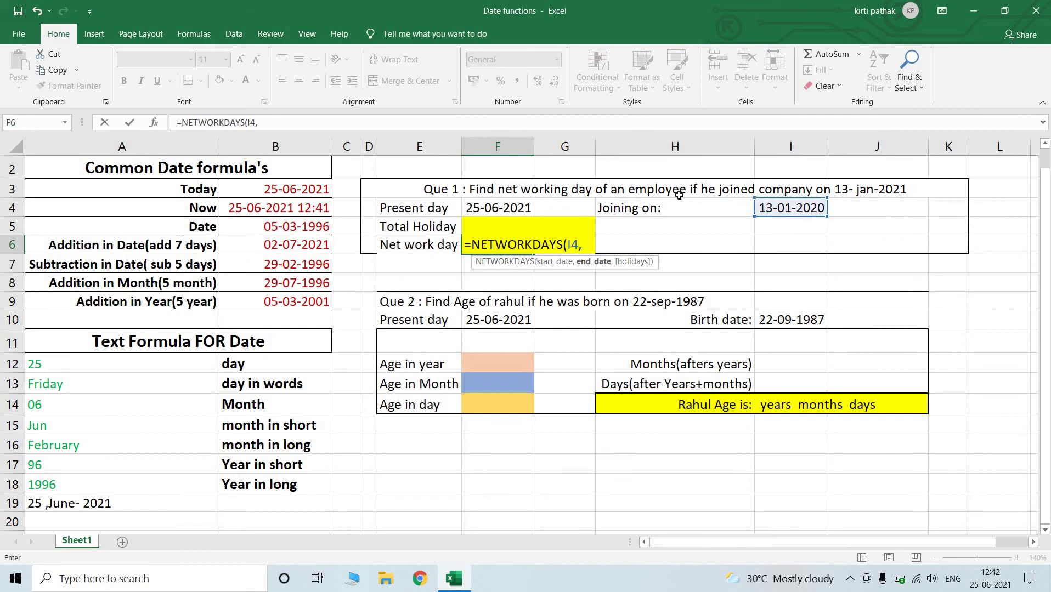
pyautogui.click(508, 207)
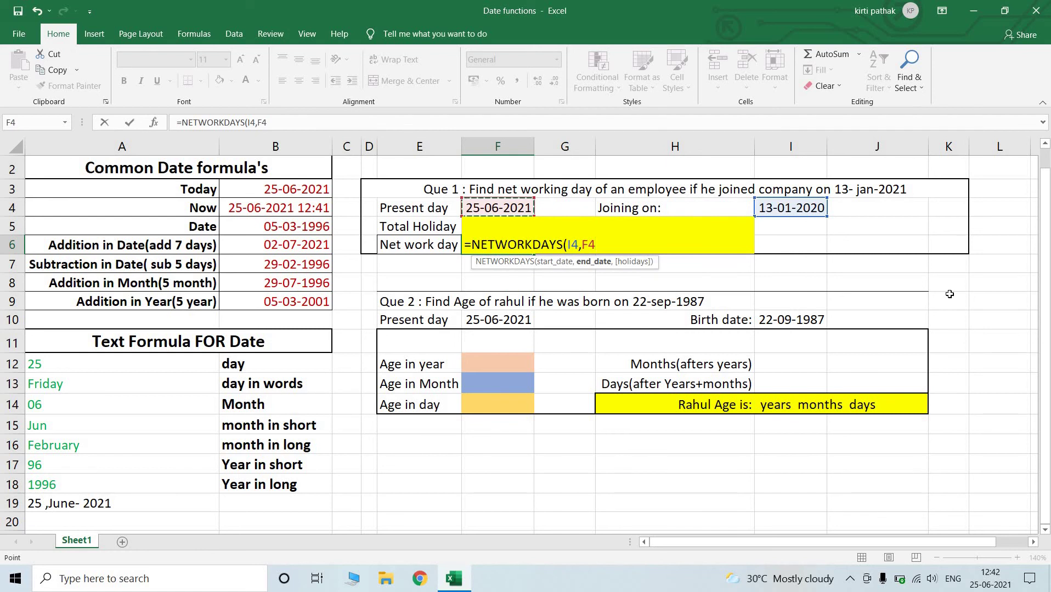
pyautogui.write(',104')
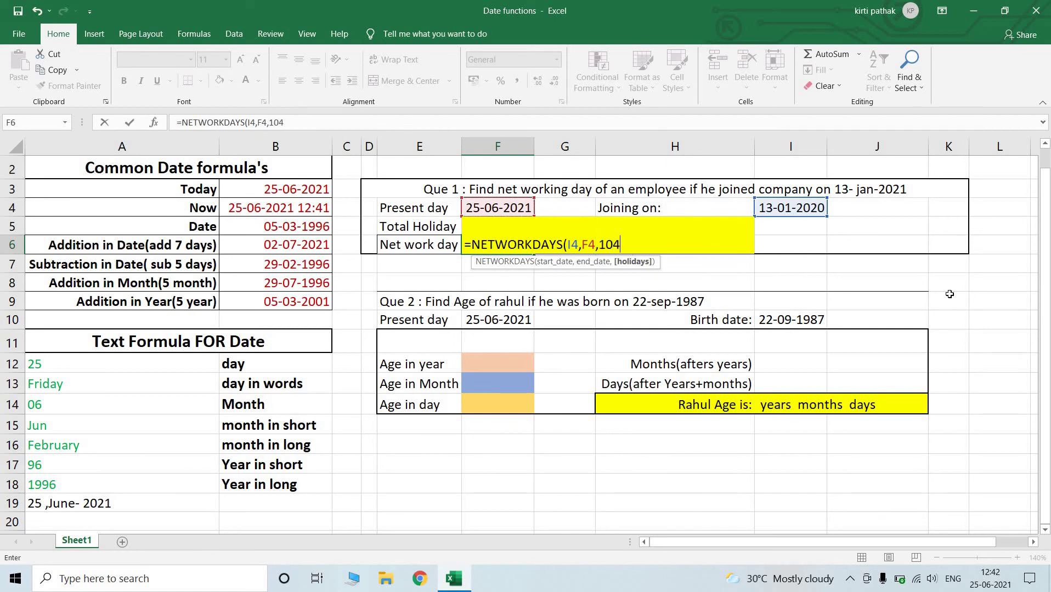
pyautogui.write(')')
pyautogui.press('Return')
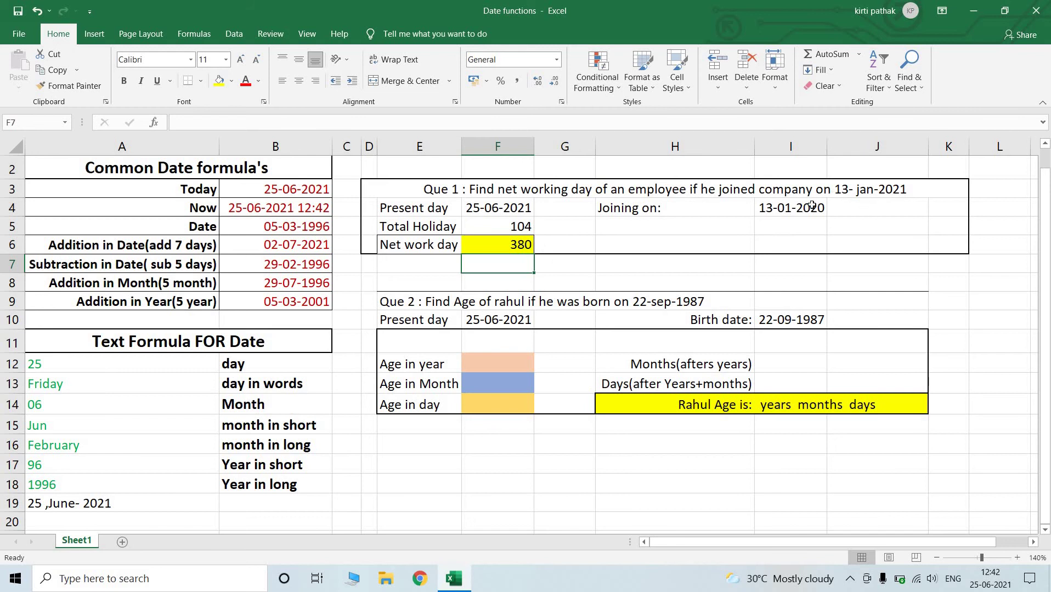
# - Change the month of the joining date in I4 to 04, giving 13-04-2020, and check the net work day result
pyautogui.doubleClick(783, 210)
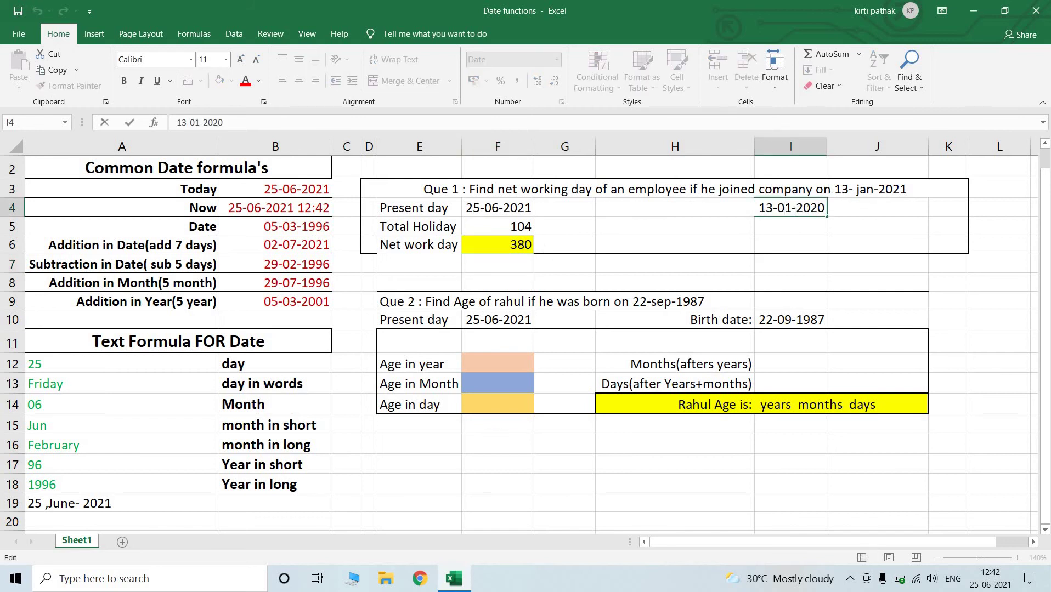
pyautogui.press('Delete')
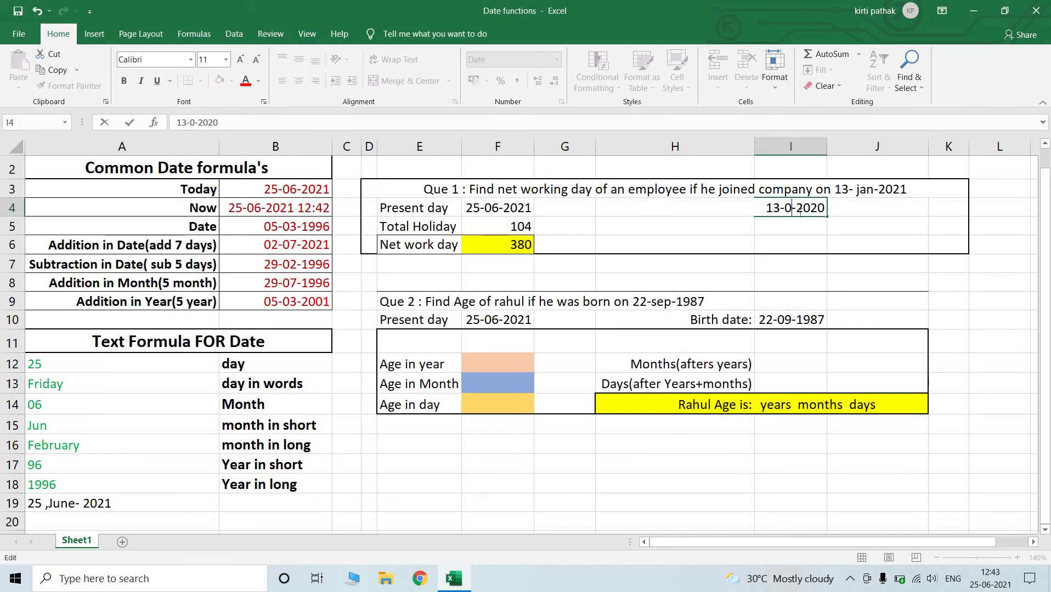
pyautogui.write('4')
pyautogui.press('Return')
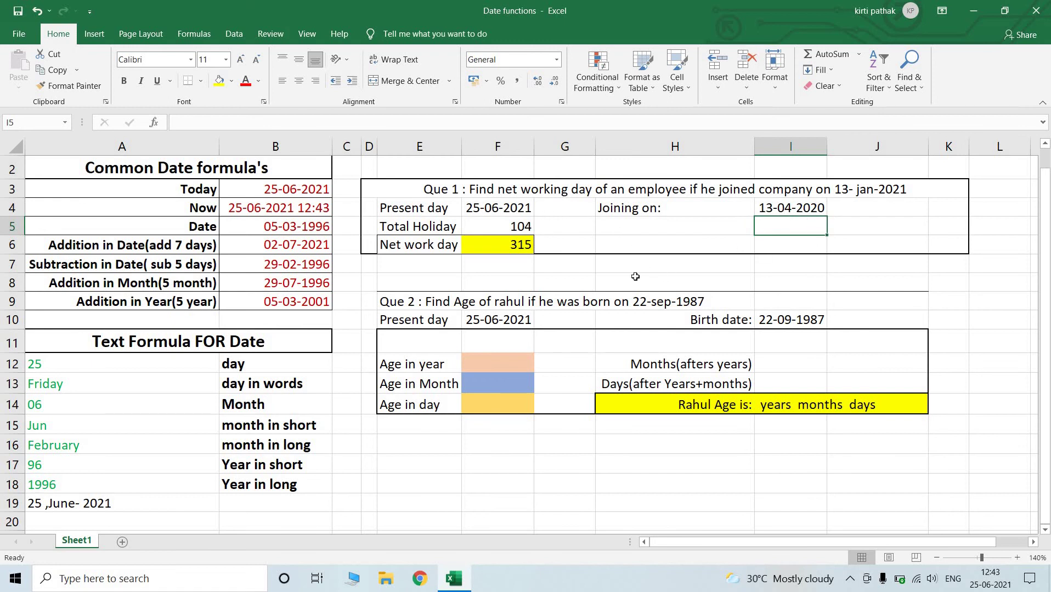
pyautogui.click(512, 244)
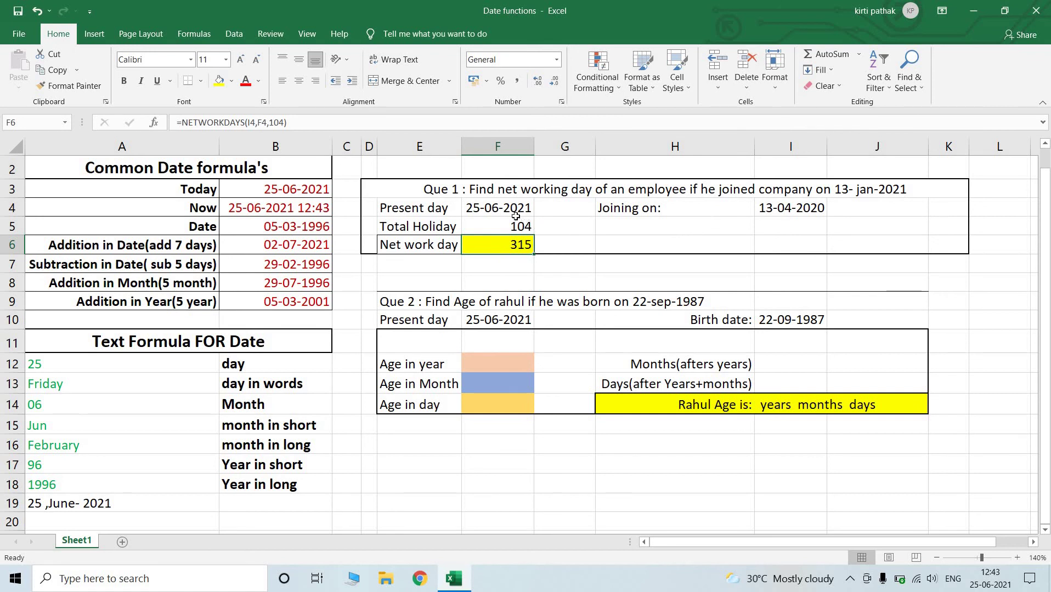
# - Set the joining date in I4 to 13-05-2021 and check its effect on the net work day formula in F6
pyautogui.doubleClick(787, 213)
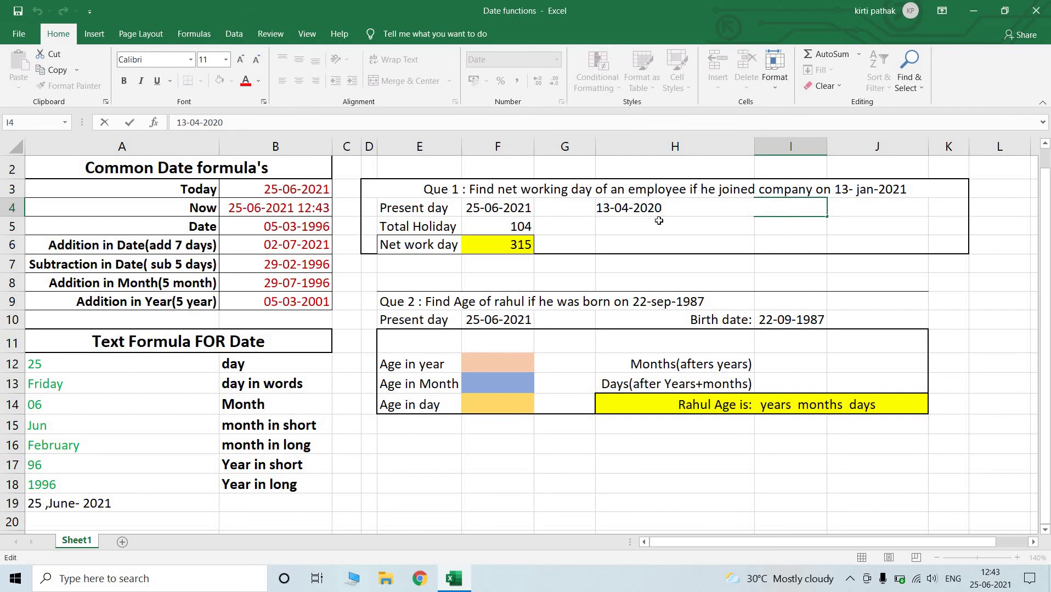
pyautogui.press('BackSpace')
pyautogui.write('1')
pyautogui.press('Left')
pyautogui.press('Left')
pyautogui.press('Left')
pyautogui.press('Left')
pyautogui.press('Left')
pyautogui.press('BackSpace')
pyautogui.write('5')
pyautogui.press('Return')
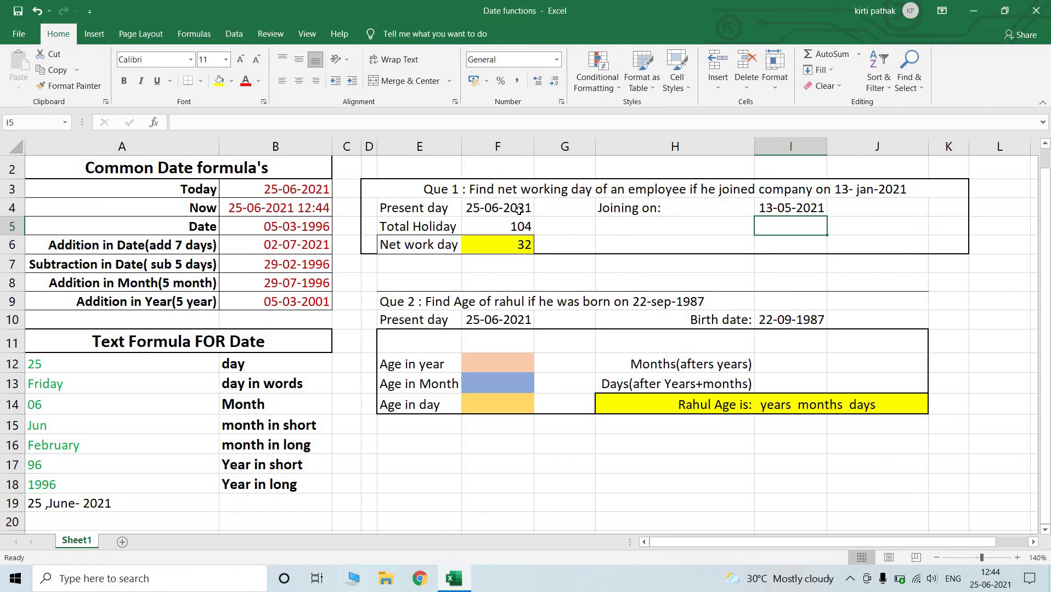
pyautogui.click(514, 248)
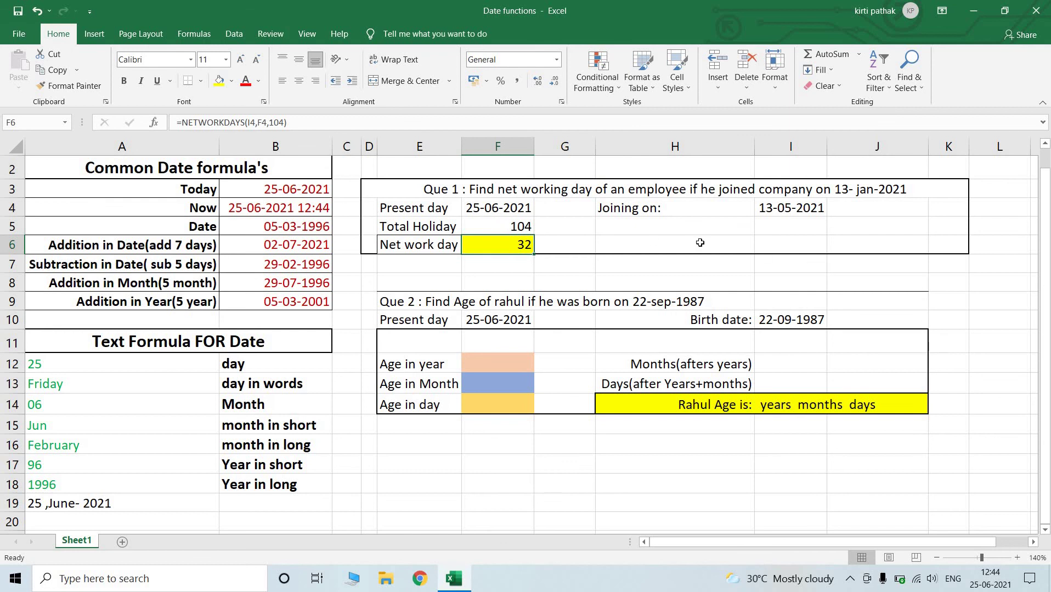
pyautogui.click(507, 210)
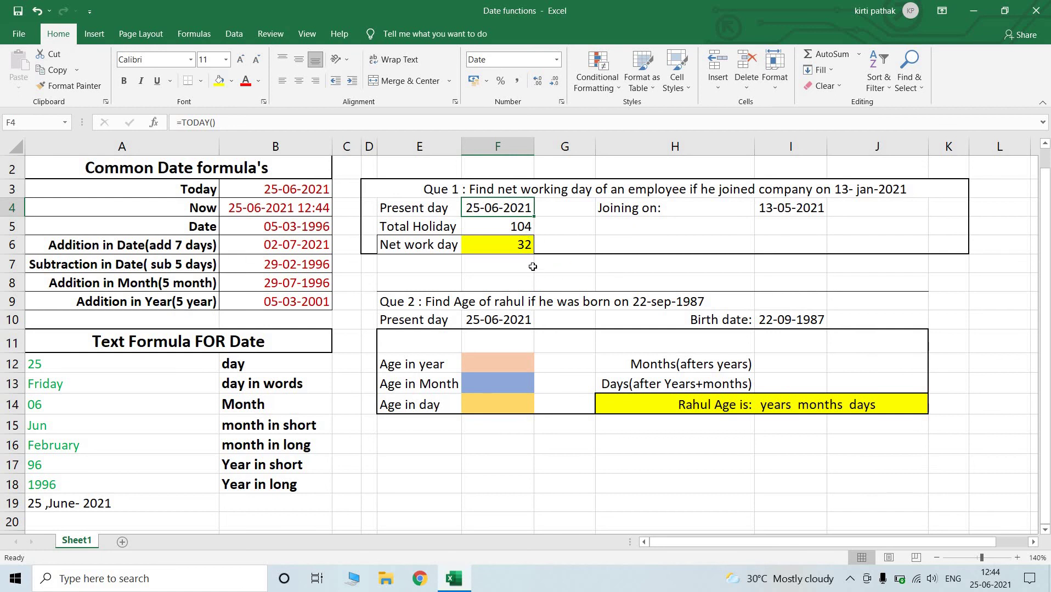
pyautogui.click(488, 248)
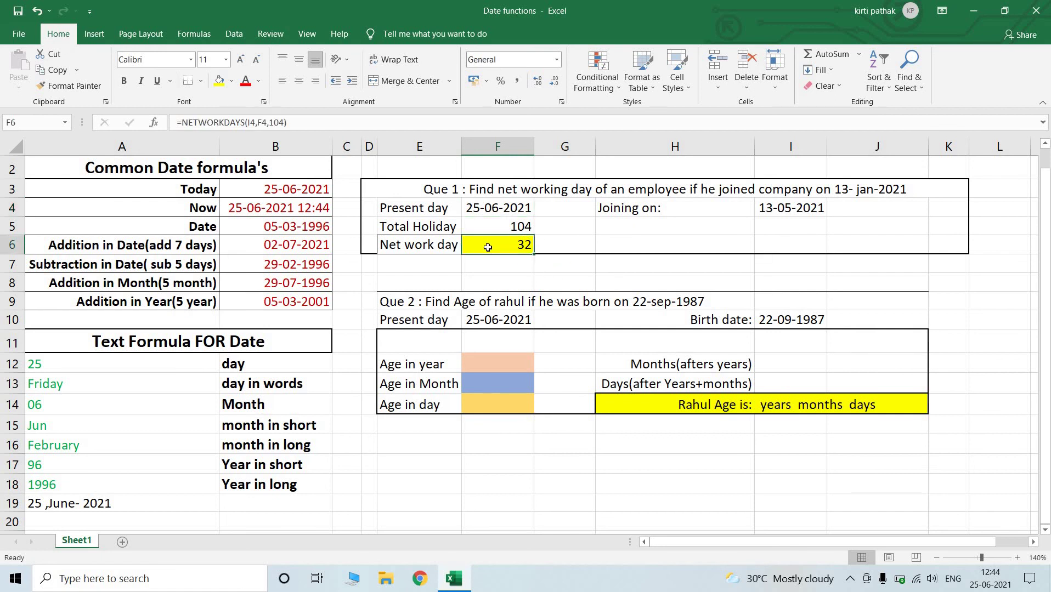
# - Set the joining date in I4 back to 13-04-2020 and review the net work day formula in F6
pyautogui.click(776, 208)
pyautogui.doubleClick(775, 209)
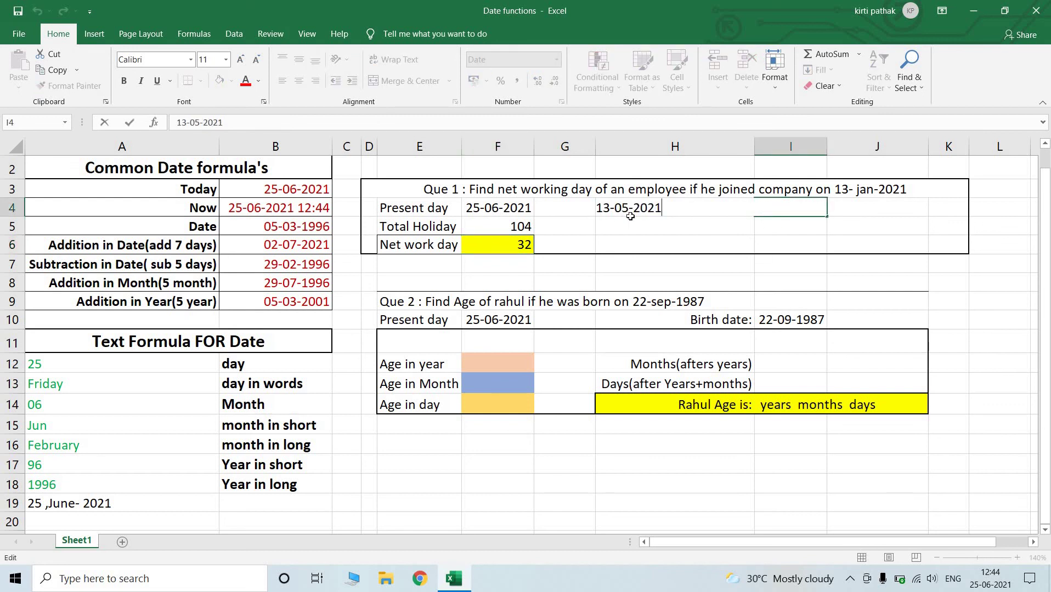
pyautogui.click(620, 214)
pyautogui.press('Delete')
pyautogui.write('4')
pyautogui.press('Right')
pyautogui.press('Right')
pyautogui.press('Right')
pyautogui.press('BackSpace')
pyautogui.write('0')
pyautogui.press('Return')
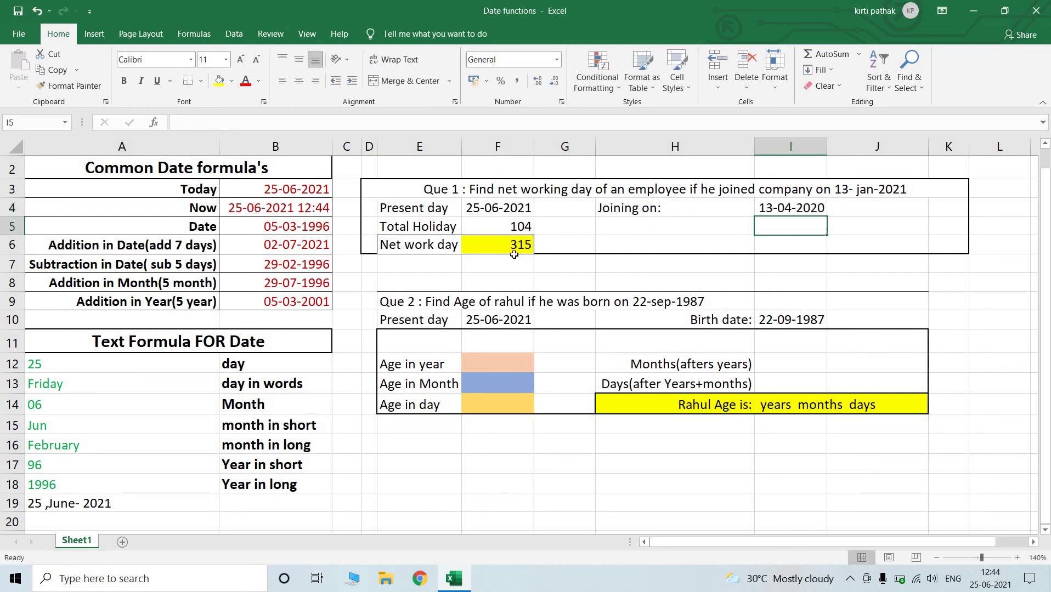
pyautogui.click(544, 263)
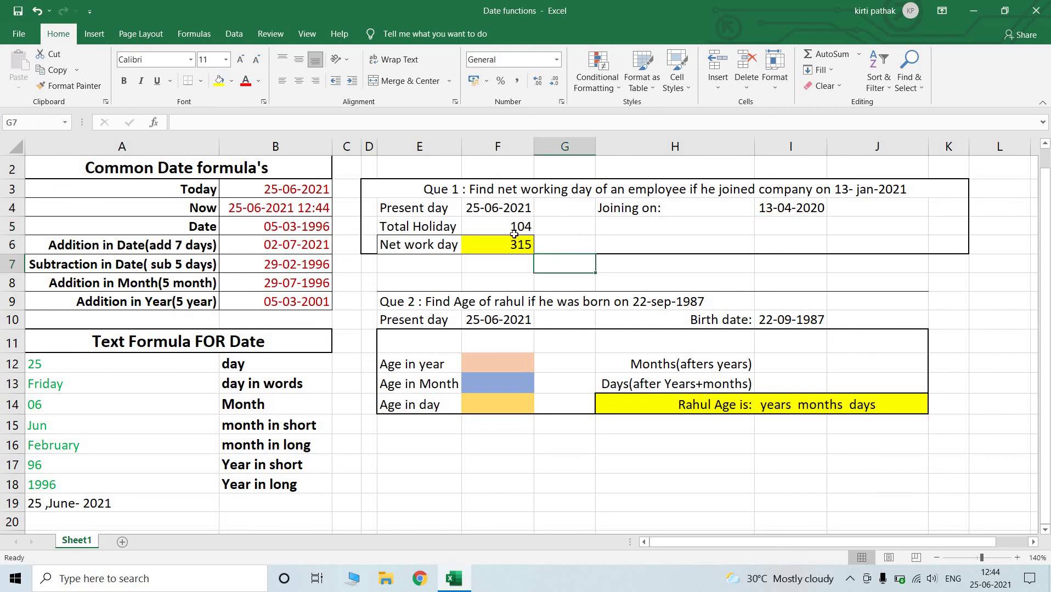
pyautogui.click(514, 242)
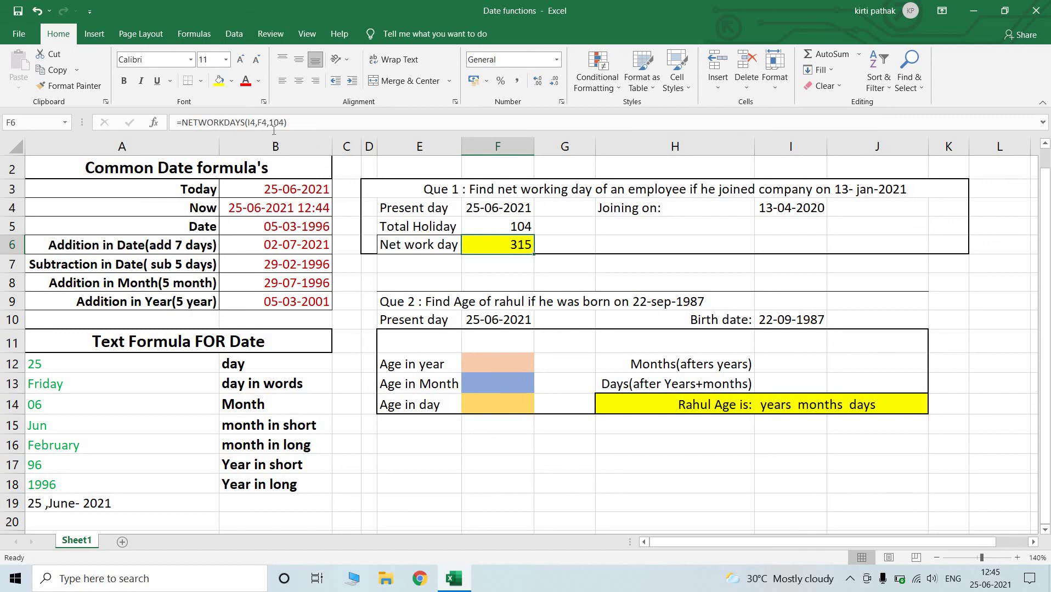
pyautogui.click(574, 272)
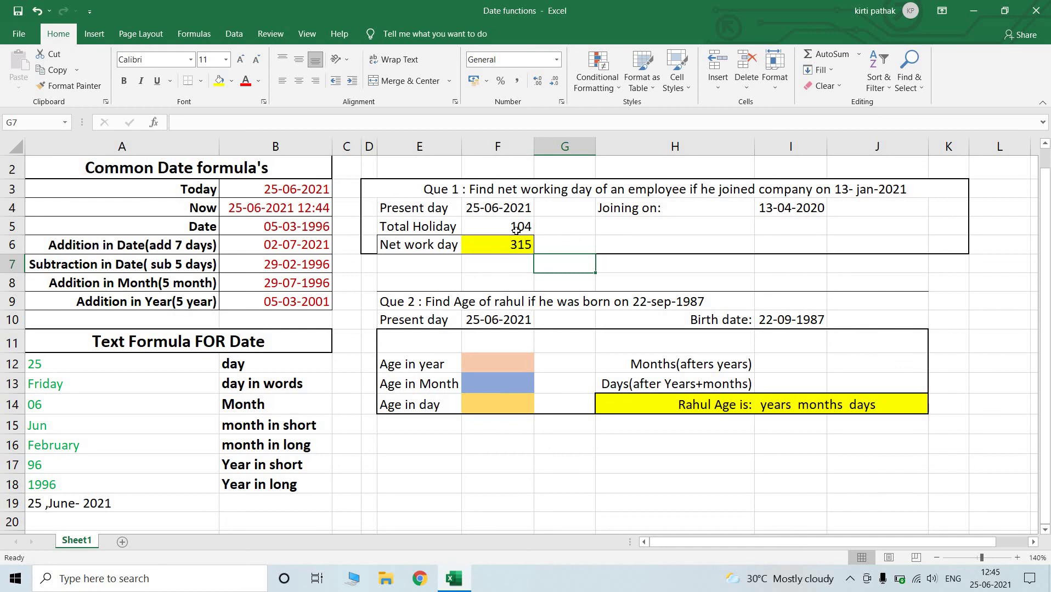
# - Select the Age in year result cell F12 in Que 2
pyautogui.click(494, 447)
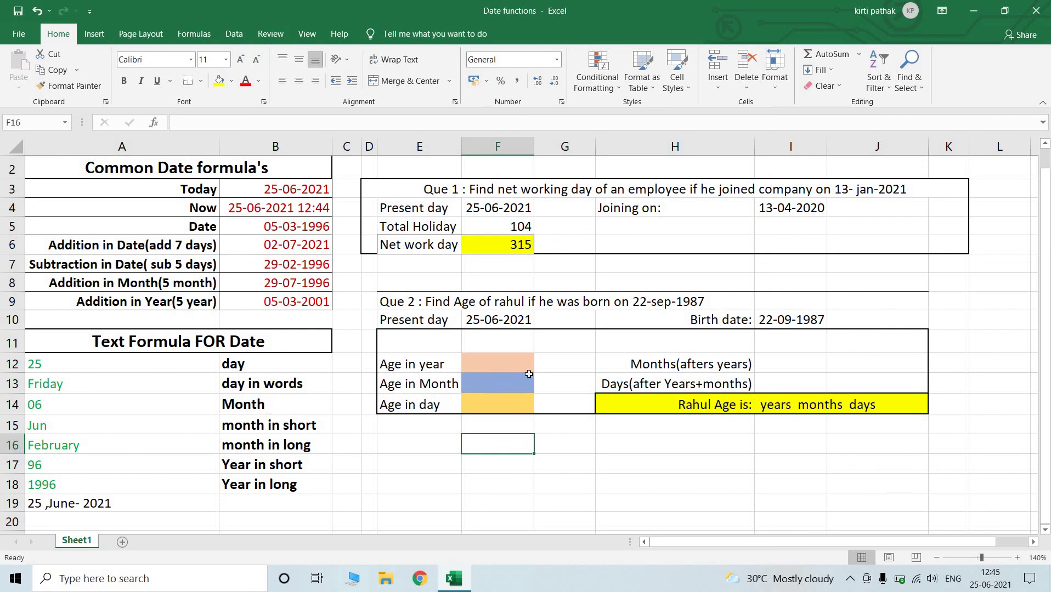
pyautogui.click(482, 367)
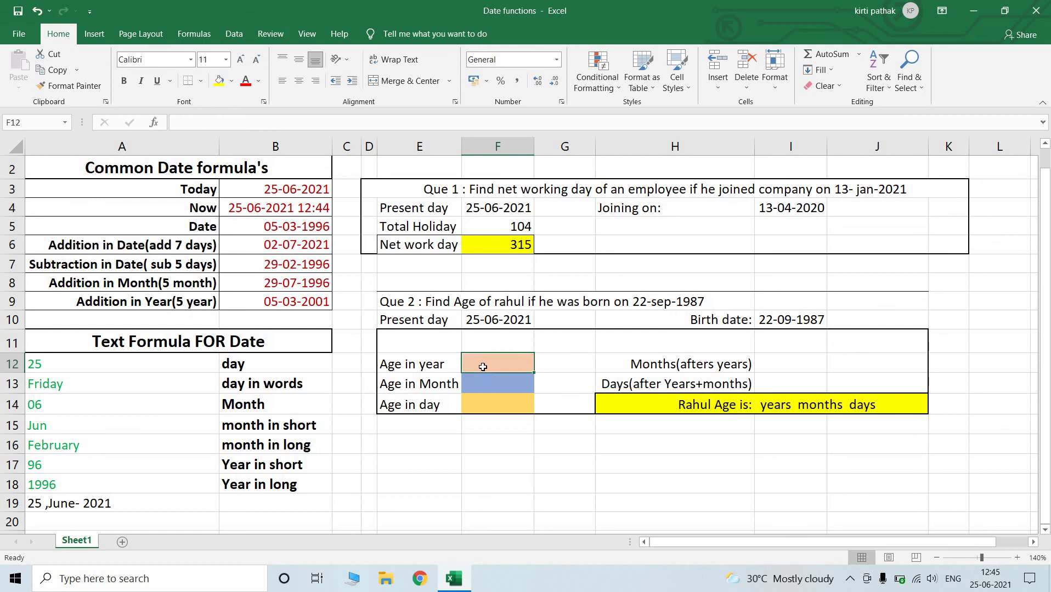